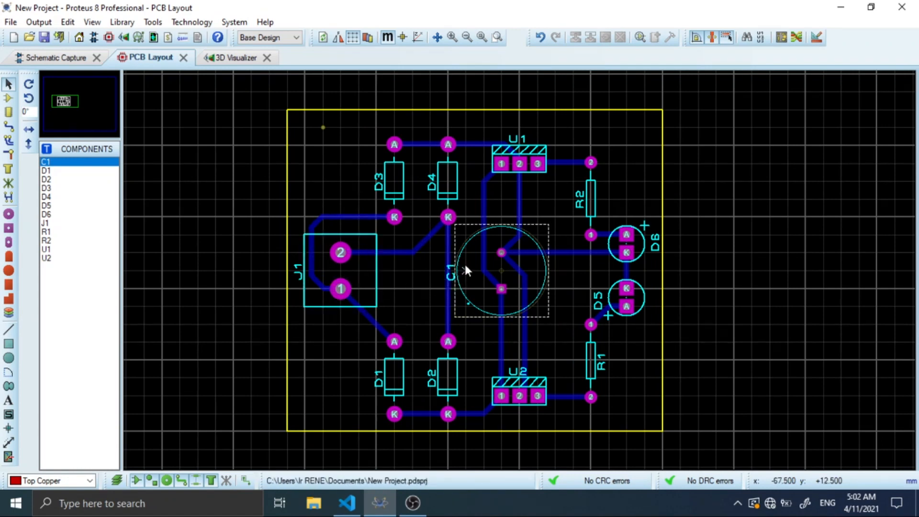
Inspect the underside of the completed power supply board in the 3D Visualizer and return to the PCB layout.
left_click(243, 58)
middle_click(448, 241)
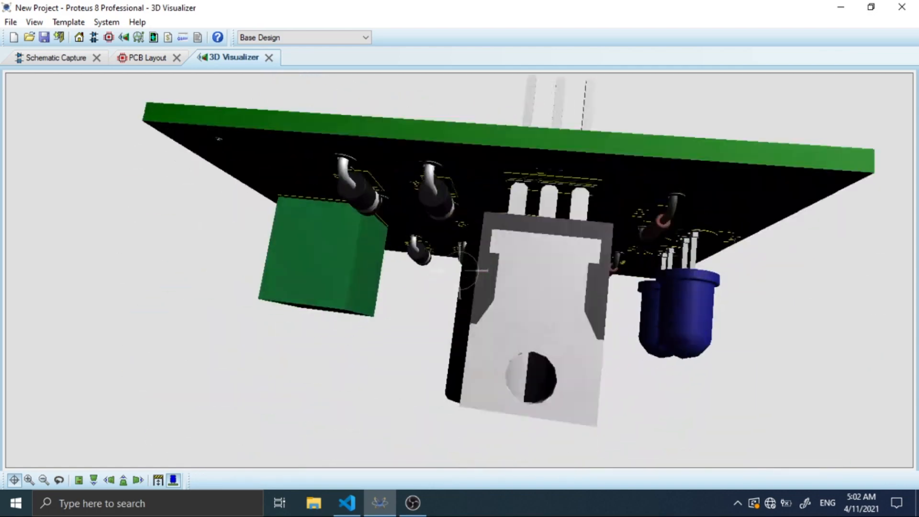
right_click(459, 271)
left_click(152, 57)
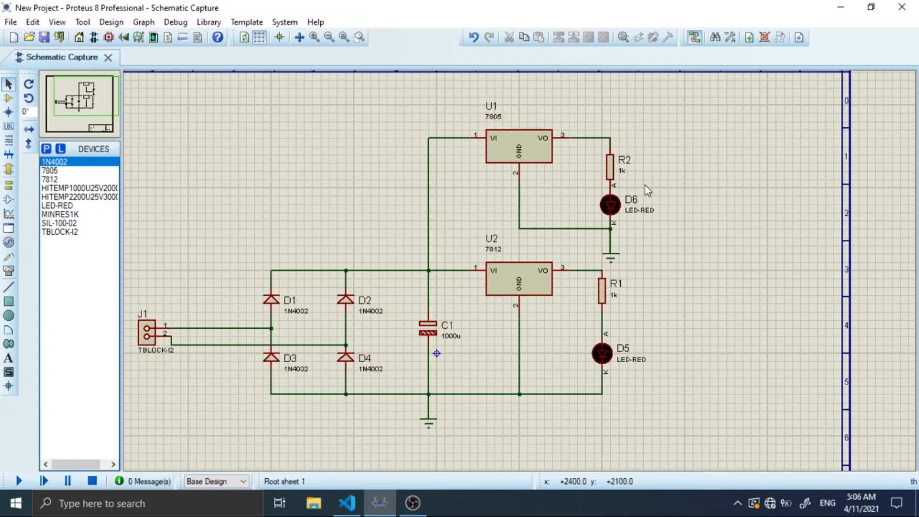
Open the schematic's PCB layout and draw a rectangular Board Edge outline about 200 by 155 mm.
left_click(346, 342)
left_click(109, 38)
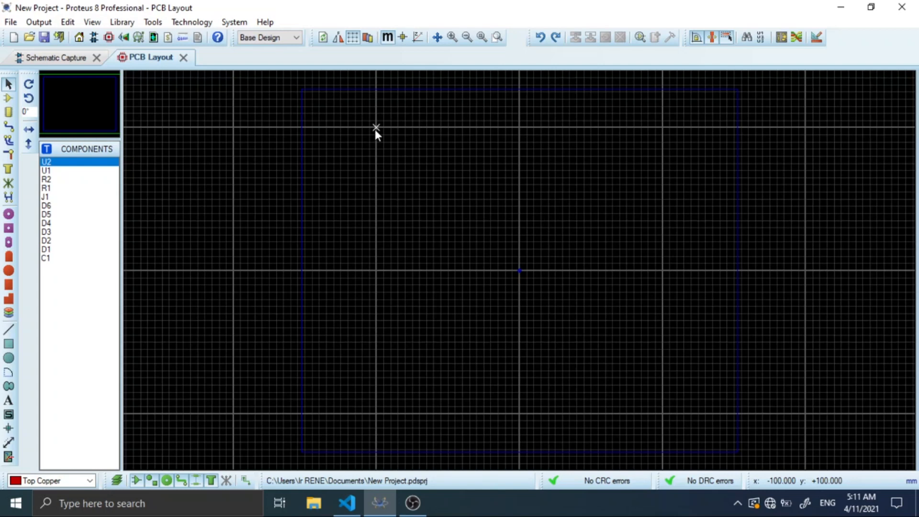
left_click(9, 344)
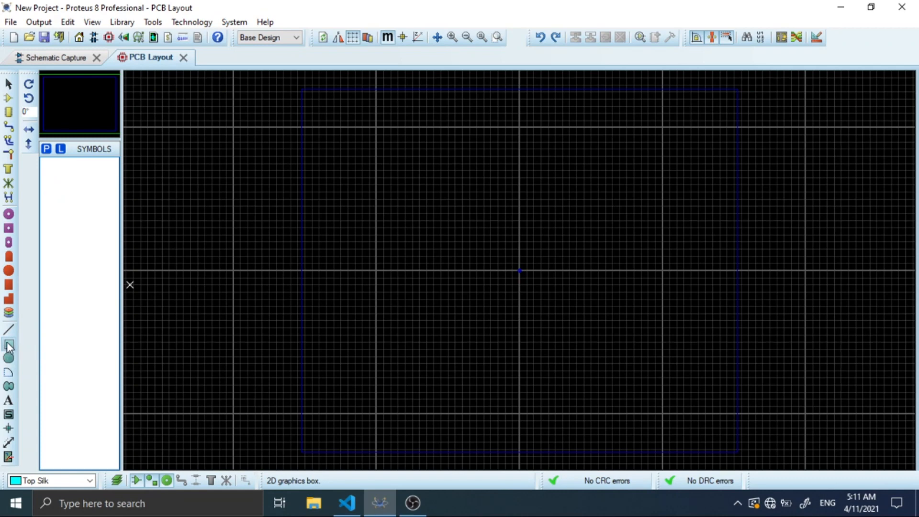
left_click(59, 480)
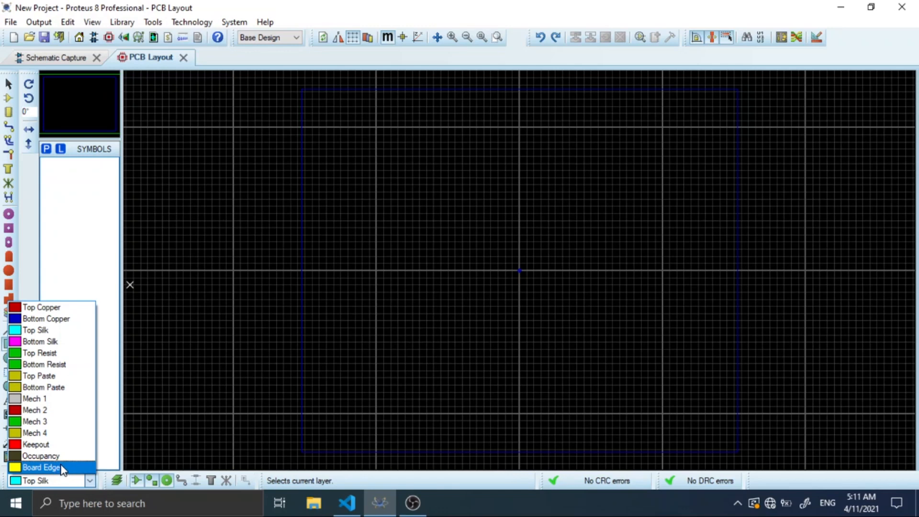
left_click(41, 467)
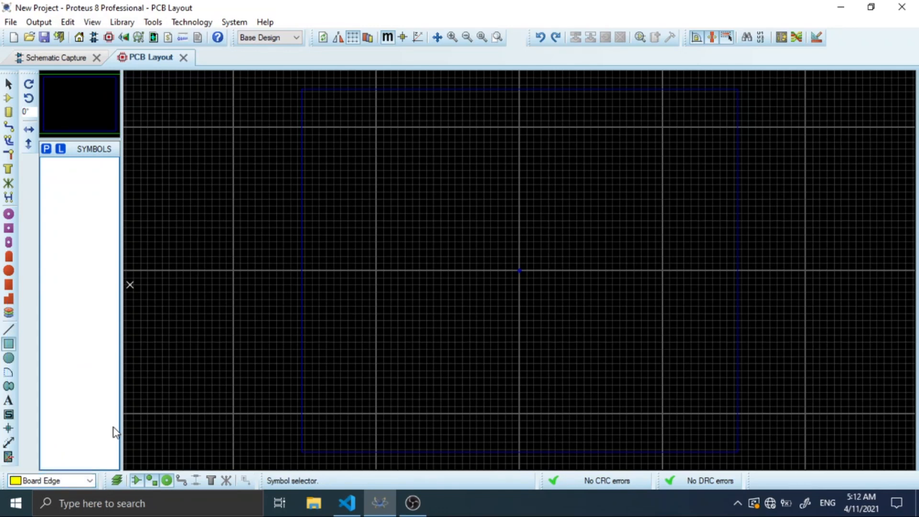
left_click(376, 127)
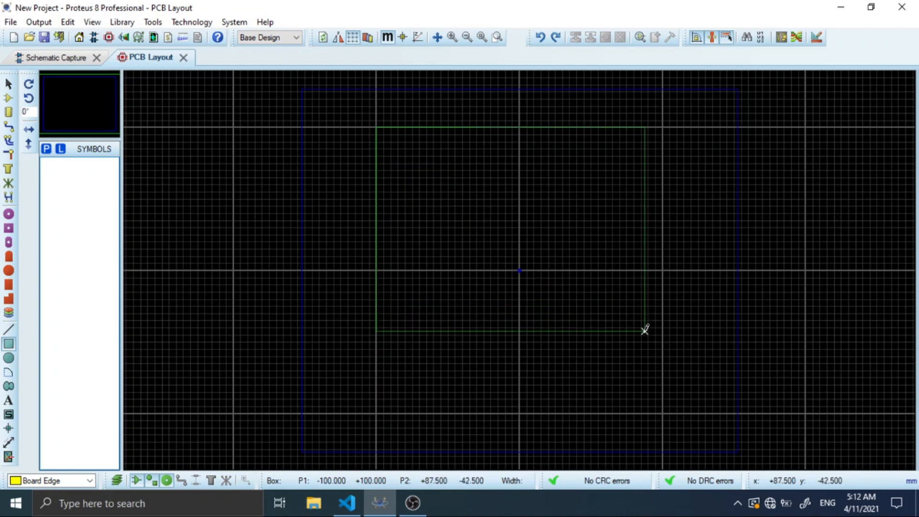
left_click(663, 349)
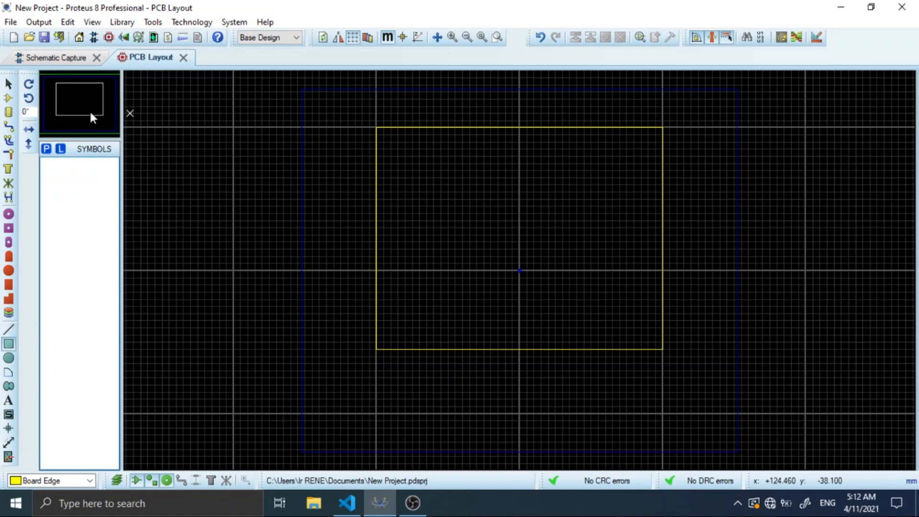
Switch to component placement and check the schematic for how the parts connect.
left_click(11, 101)
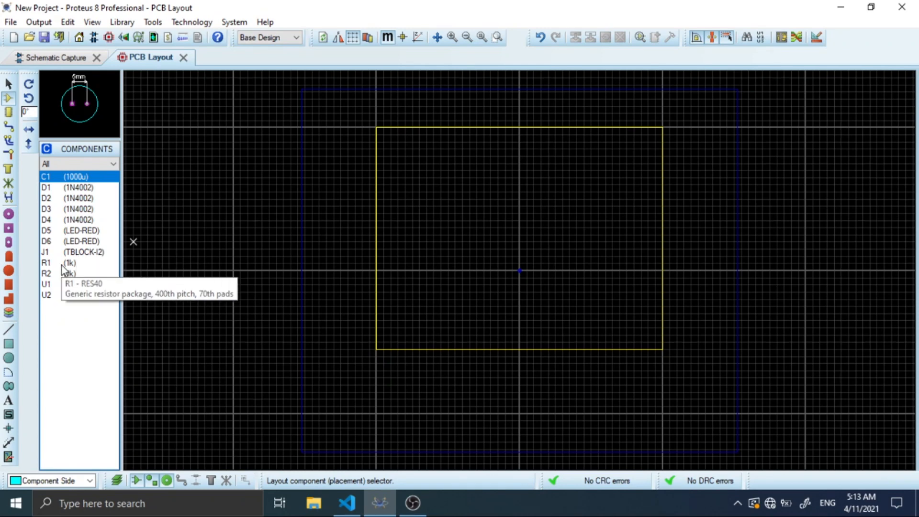
left_click(60, 59)
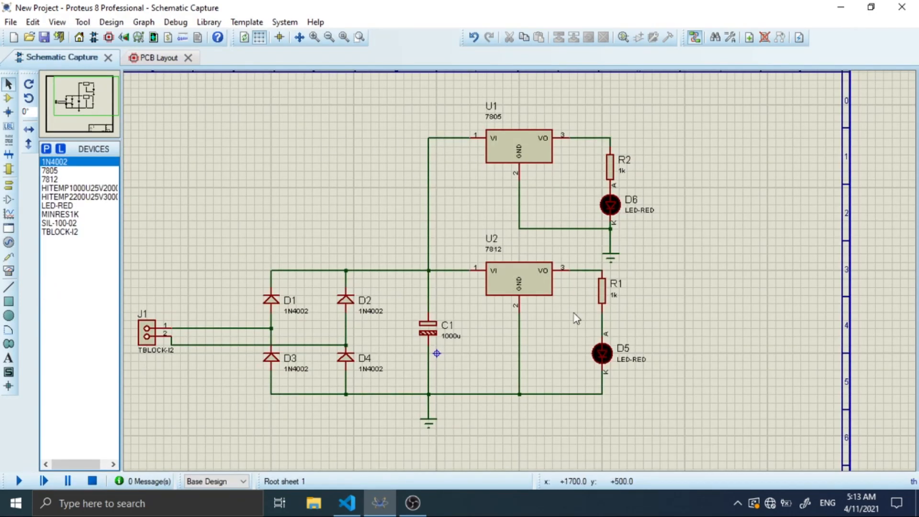
left_click(159, 58)
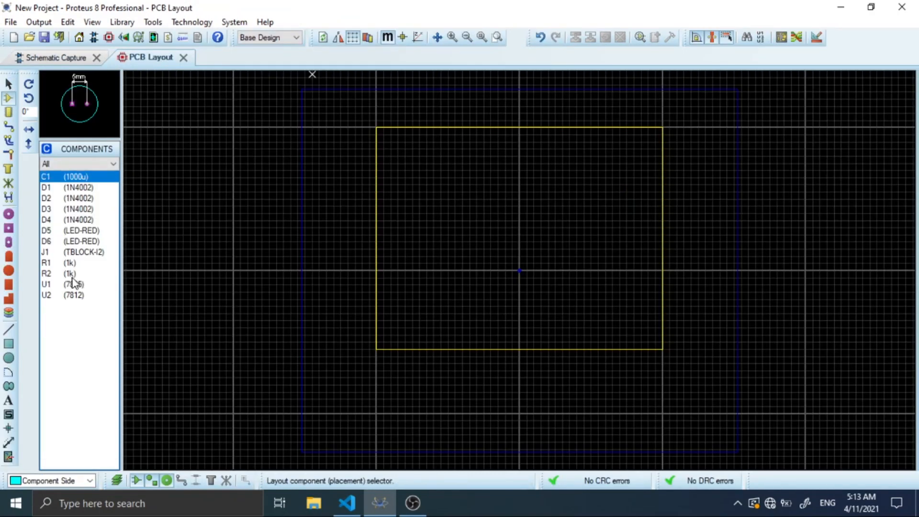
left_click(84, 253)
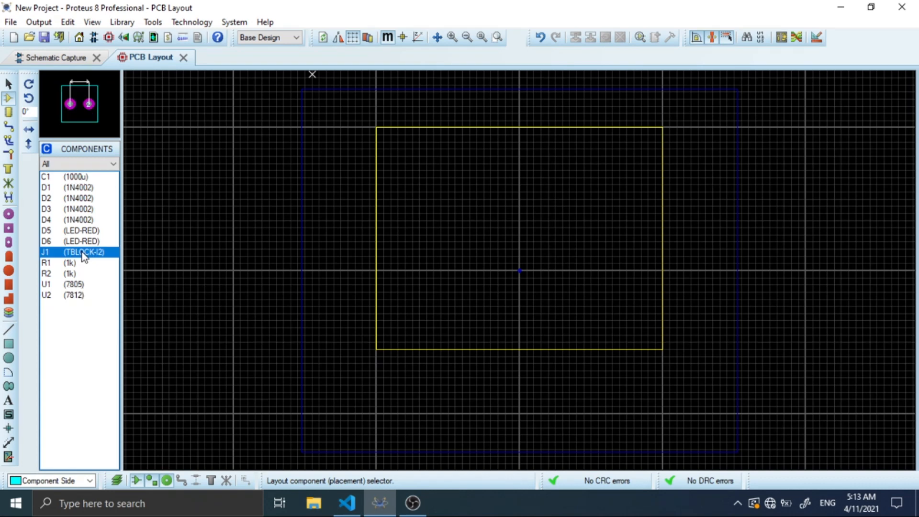
left_click(402, 224)
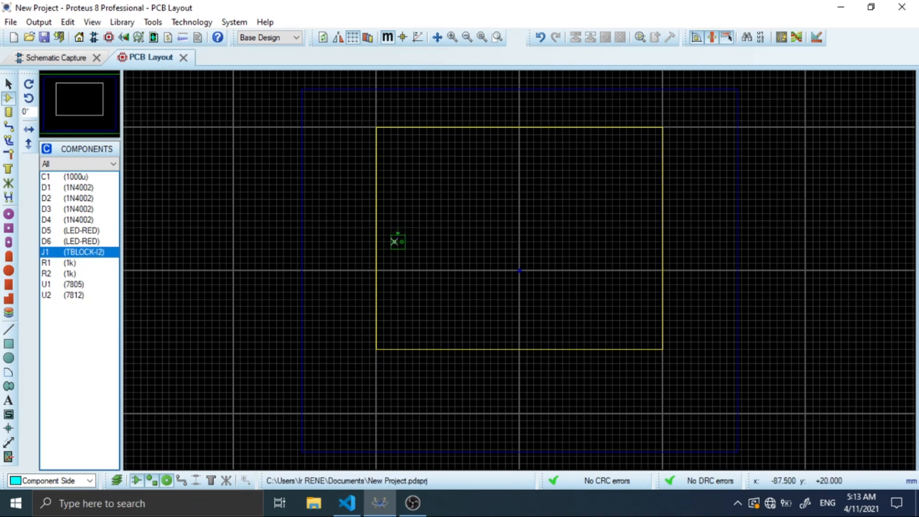
scroll(400, 249, "up", 1)
scroll(522, 267, "down", 1)
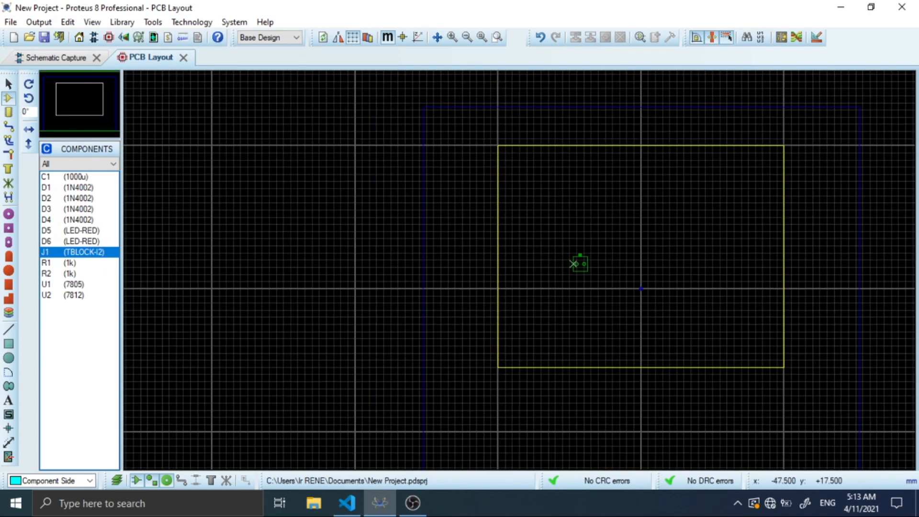
scroll(591, 259, "up", 1)
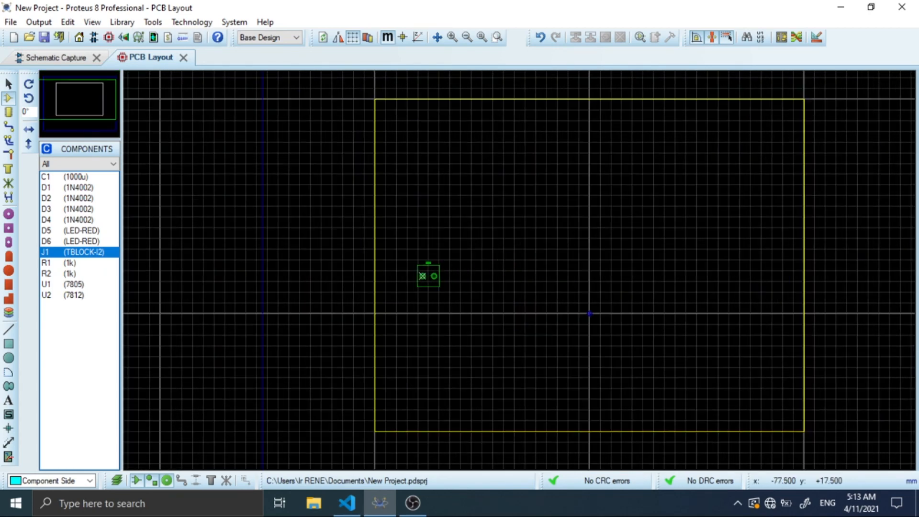
left_click(401, 271)
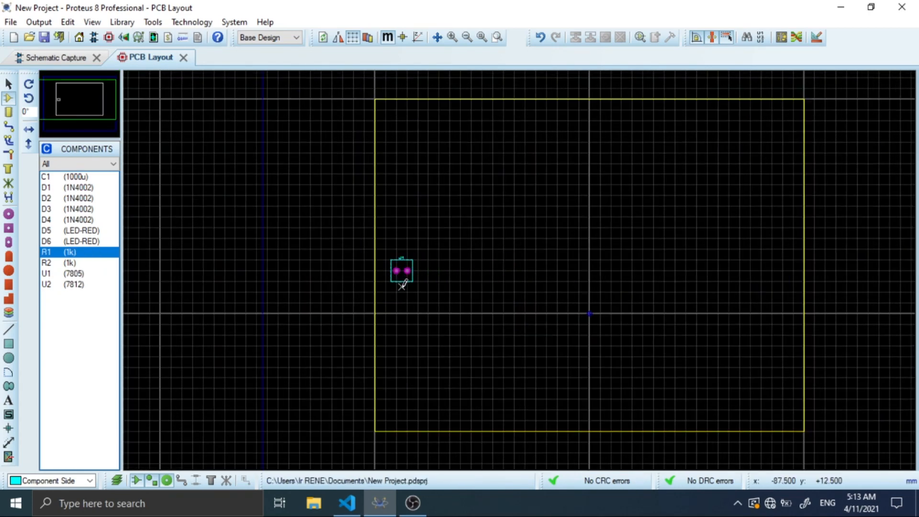
right_click(401, 261)
right_click(401, 260)
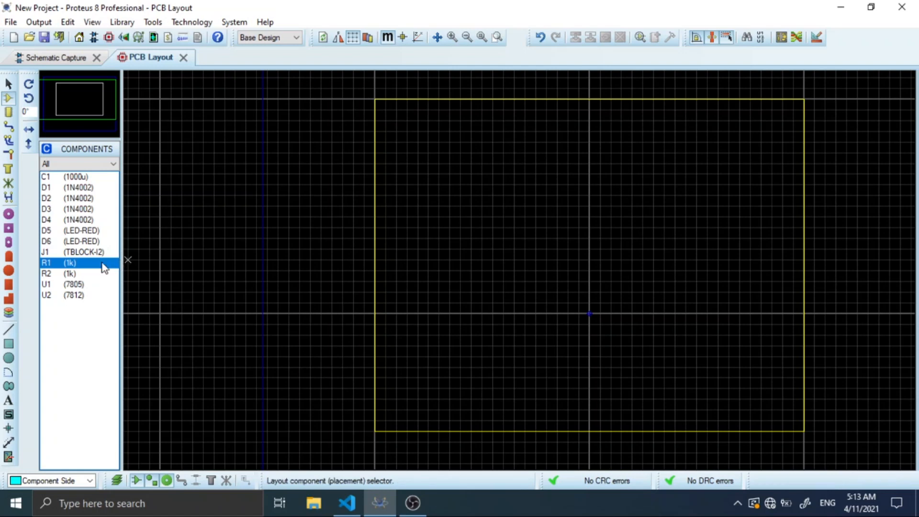
Place terminal block J1 rotated 90° just inside the board's left edge, slightly above mid-height.
left_click(98, 252)
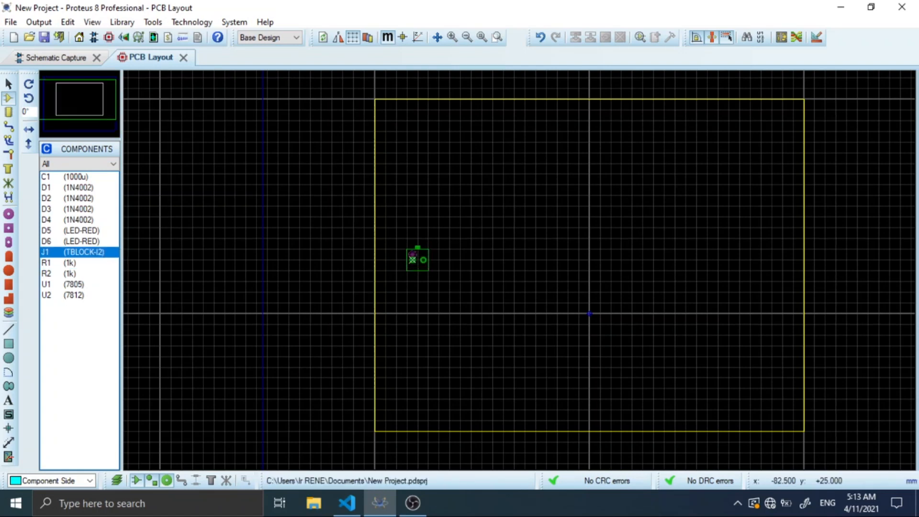
key("KP_Add")
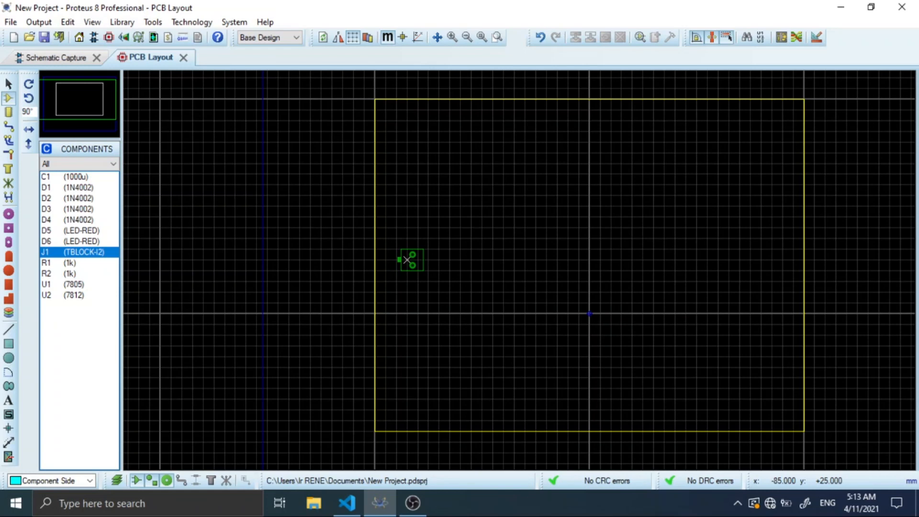
key("KP_Subtract")
key("KP_Subtract")
key("KP_Add")
key("KP_Add")
left_click(401, 260)
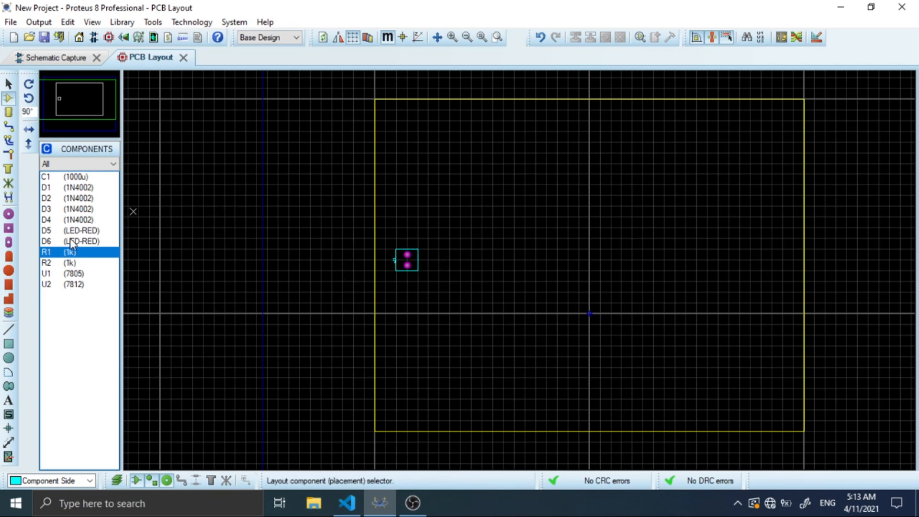
Place diode D1 rotated 90° on the board, just below and to the right of terminal block J1.
left_click(46, 188)
left_click(450, 205)
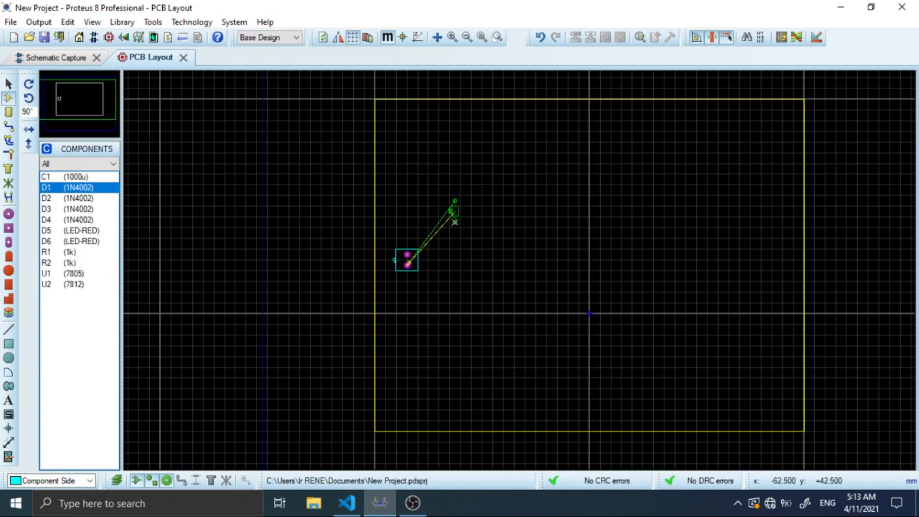
key("KP_Add")
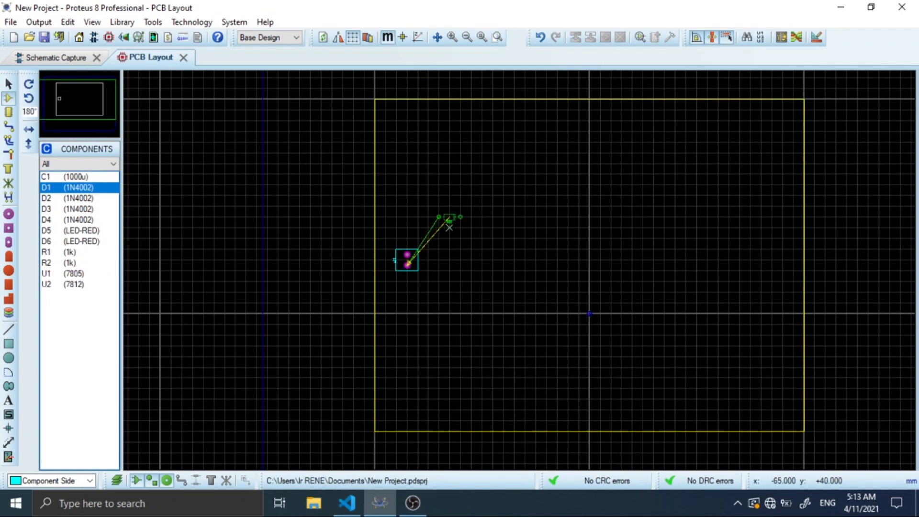
key("KP_Add")
key("KP_Add")
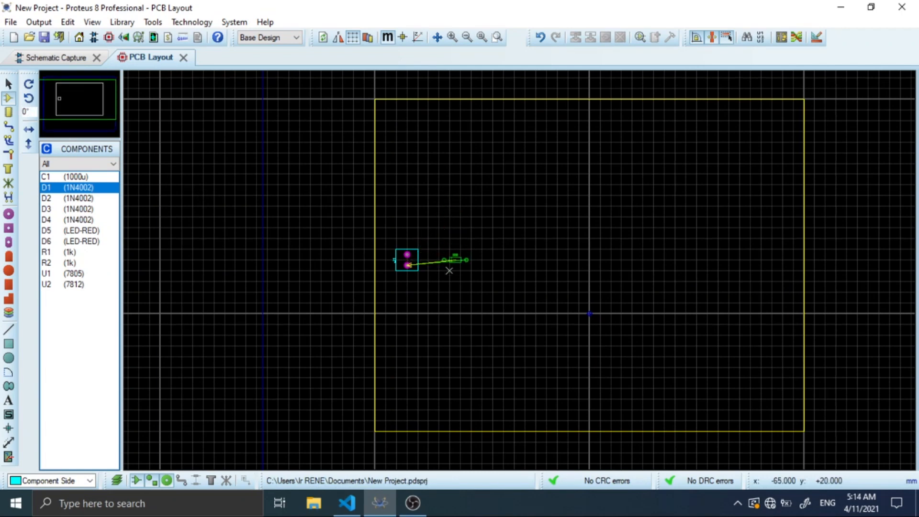
key("KP_Add")
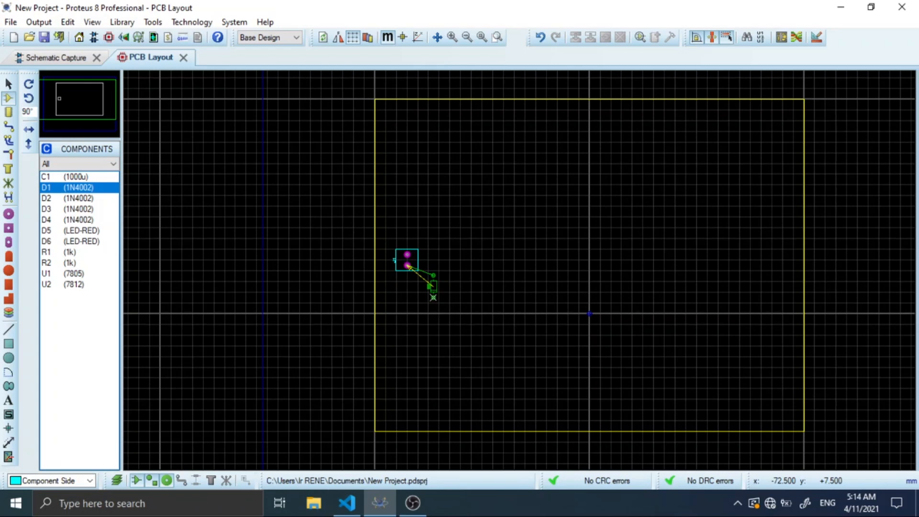
left_click(433, 299)
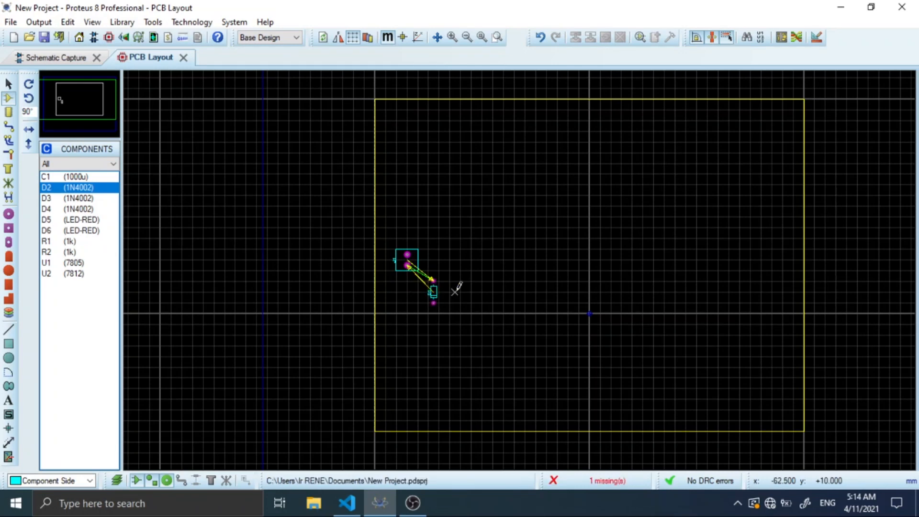
Shrink the Board Edge outline to about 125 by 110 mm around the placed components.
scroll(488, 278, "up", 1)
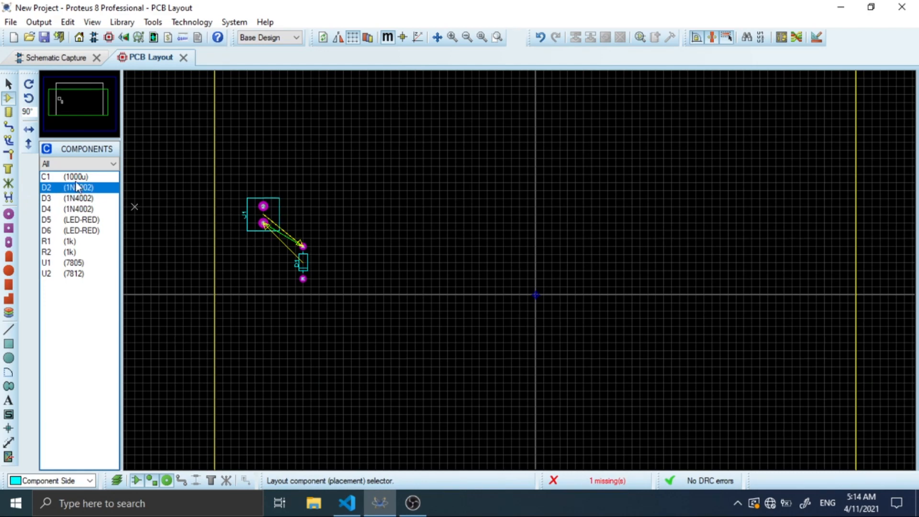
scroll(451, 225, "down", 2)
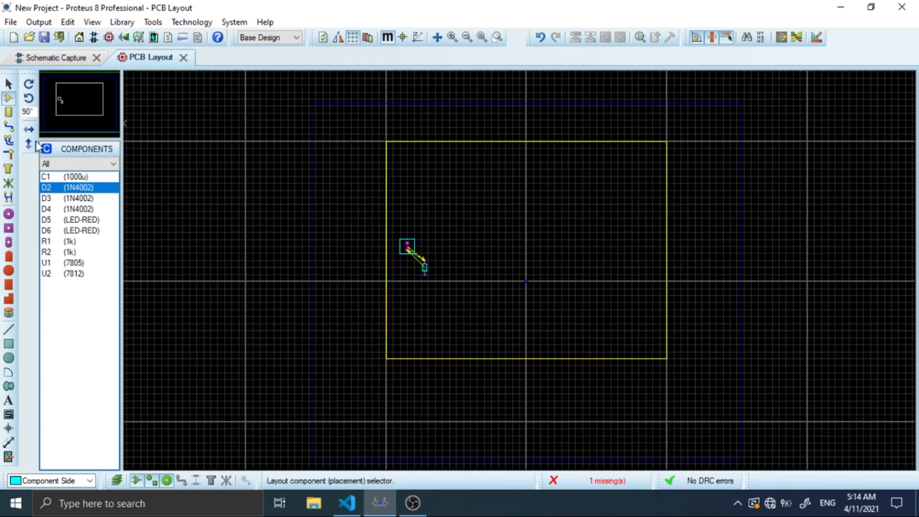
left_click(9, 83)
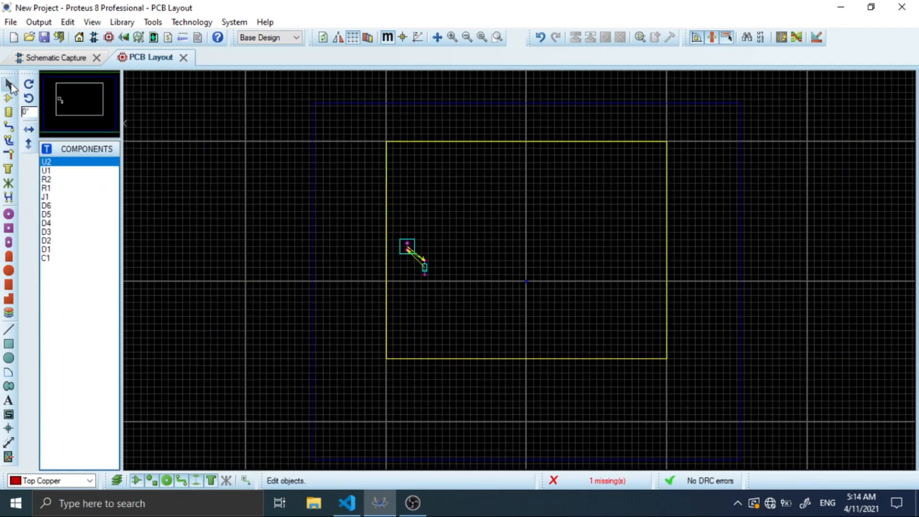
left_click(386, 142)
left_click_drag(386, 141, 386, 190)
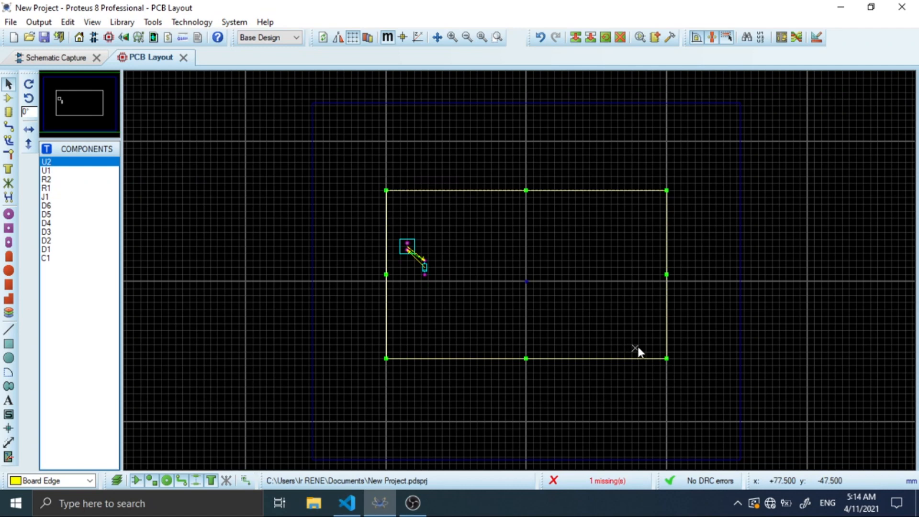
double_click(668, 359)
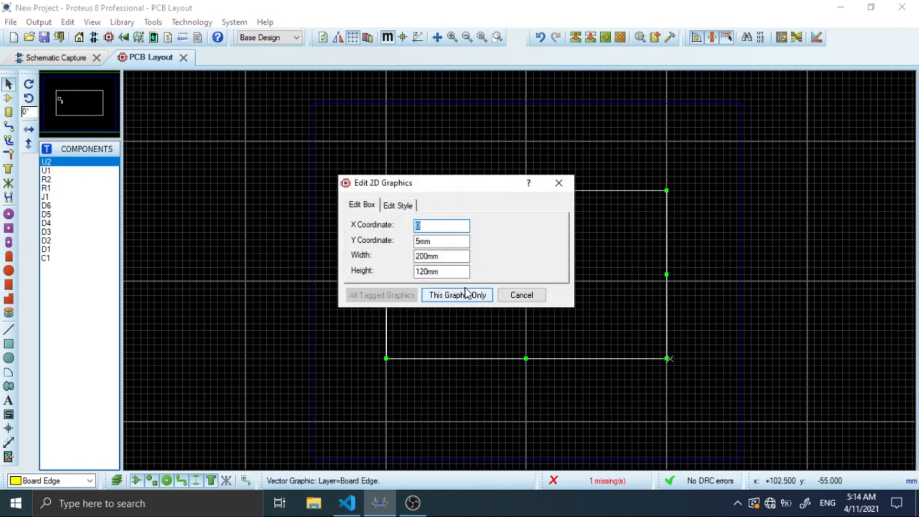
left_click(560, 184)
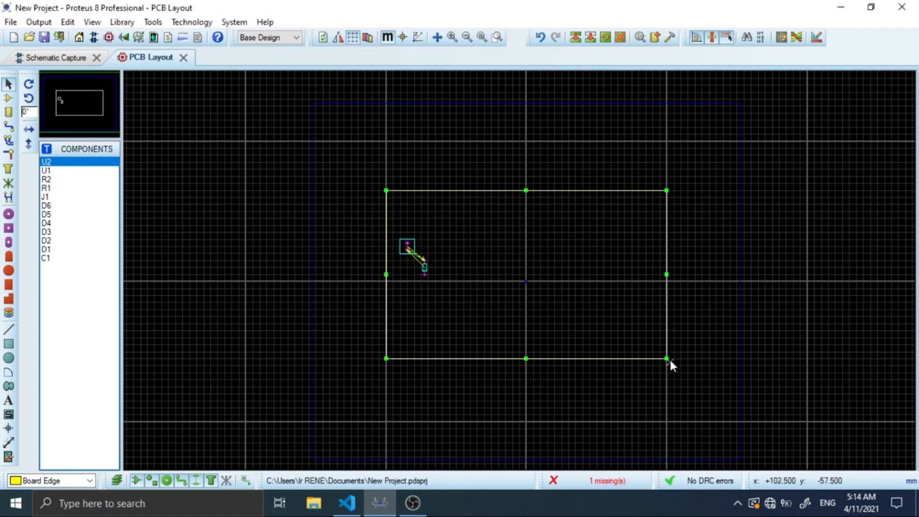
left_click_drag(667, 358, 561, 343)
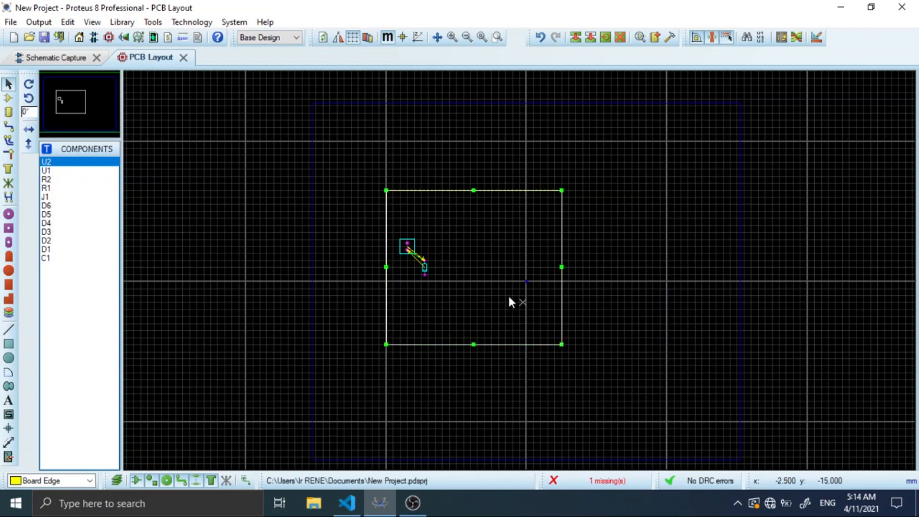
Shrink the Board Edge outline further to about 102 by 100 mm by moving its lower-right corner inward.
scroll(508, 299, "up", 1)
scroll(518, 268, "up", 1)
scroll(494, 211, "down", 1)
scroll(519, 271, "up", 1)
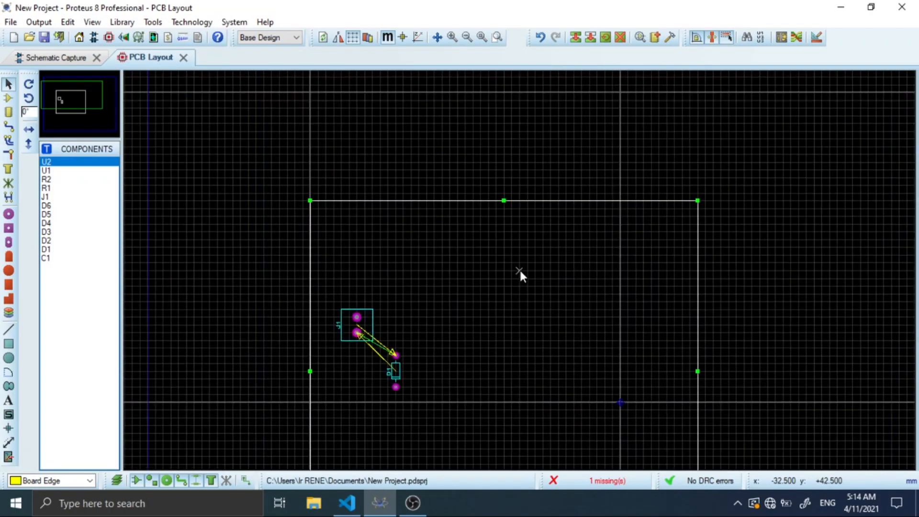
left_click(578, 158)
scroll(513, 369, "down", 1)
scroll(519, 271, "up", 1)
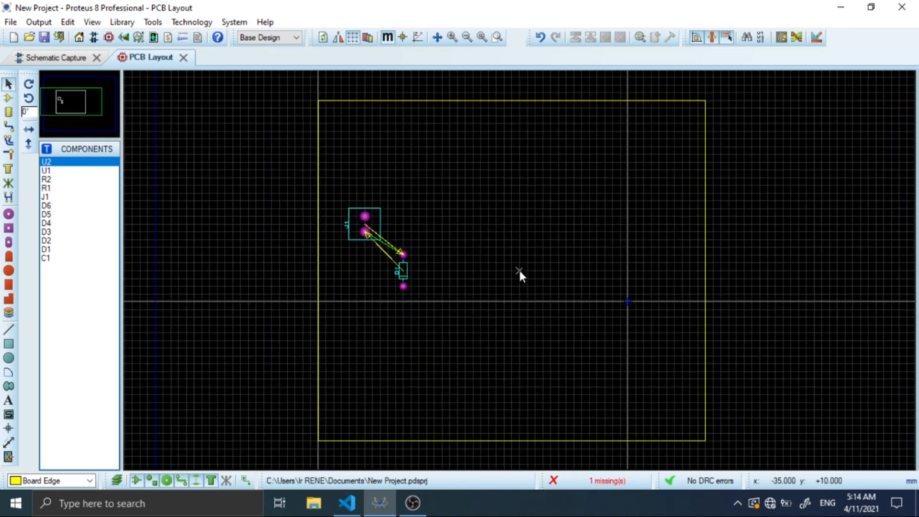
left_click(704, 439)
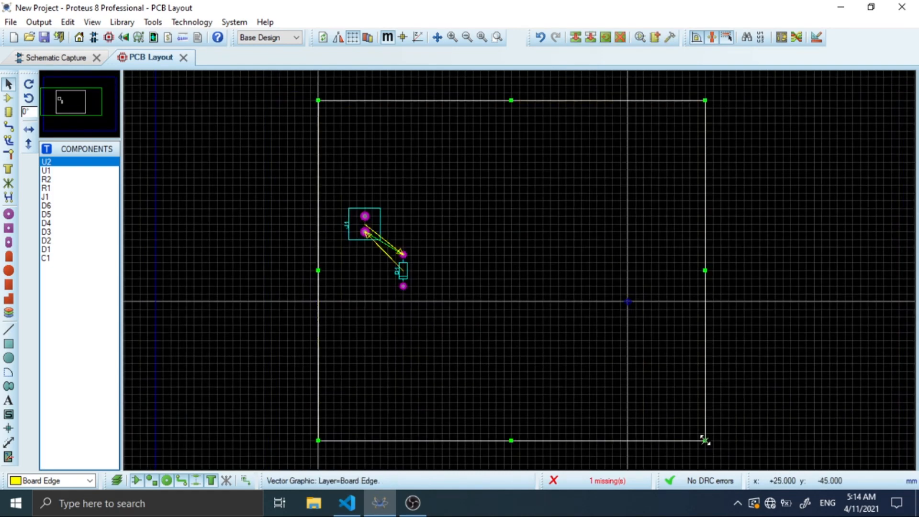
left_click_drag(698, 433, 636, 410)
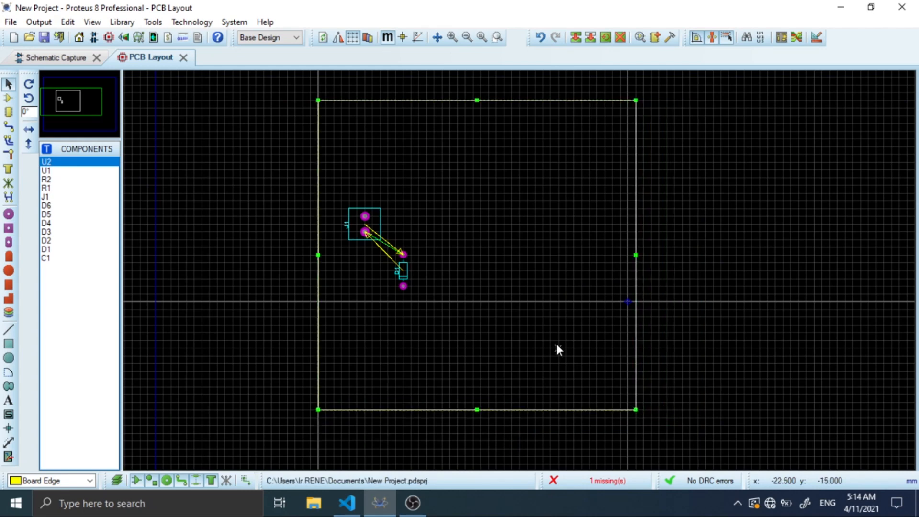
left_click(550, 210)
Switch to component placement mode for adding the remaining diodes beside J1 and D1.
scroll(519, 268, "up", 1)
scroll(519, 269, "down", 1)
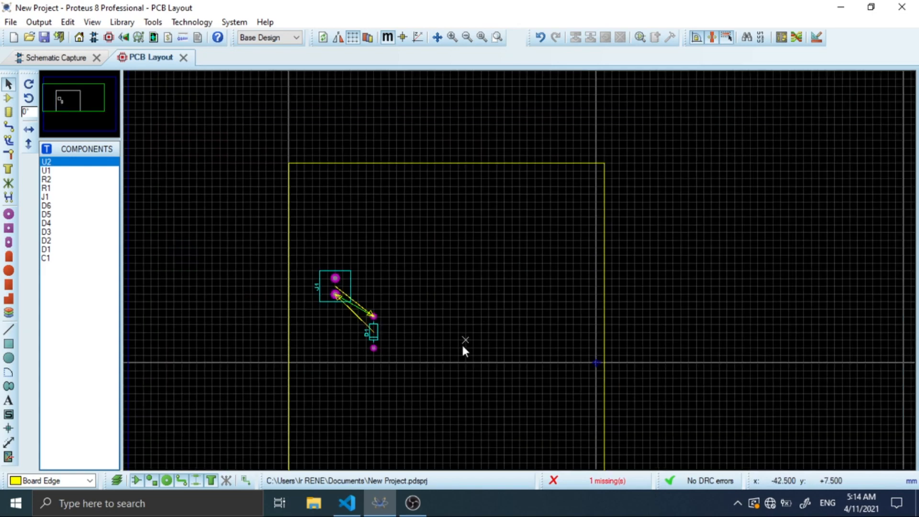
scroll(519, 271, "up", 1)
scroll(526, 242, "down", 1)
scroll(526, 243, "up", 1)
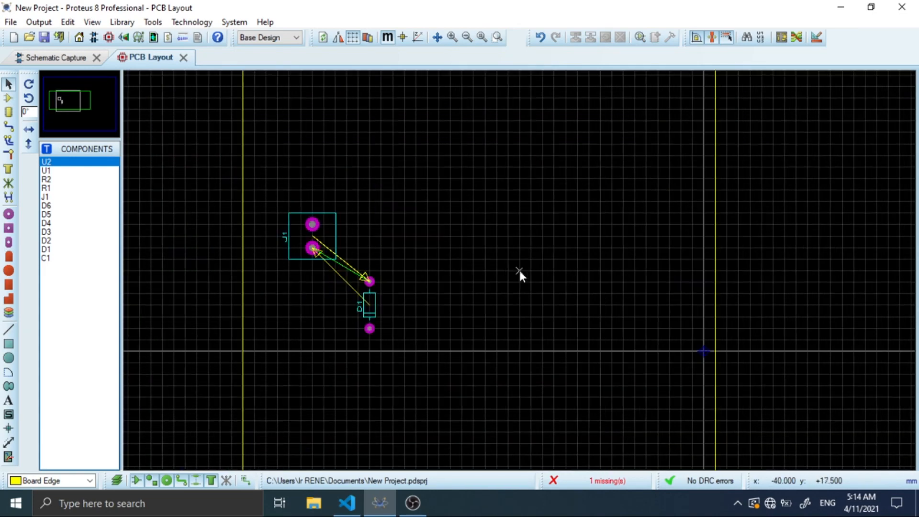
scroll(518, 268, "down", 1)
scroll(519, 268, "up", 1)
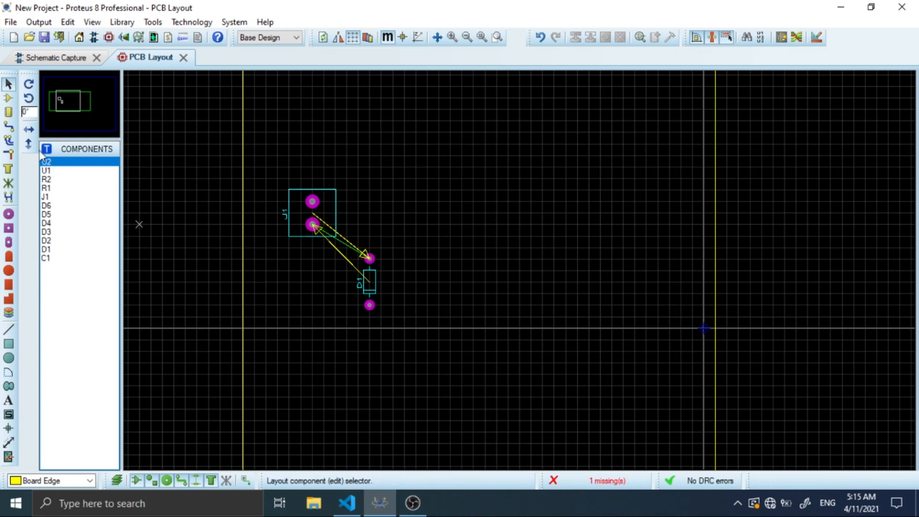
left_click(9, 97)
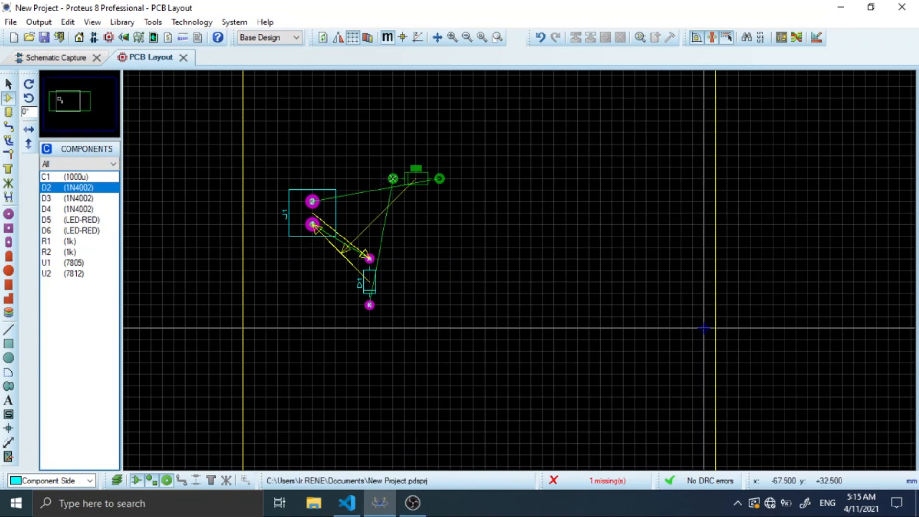
key("KP_Add")
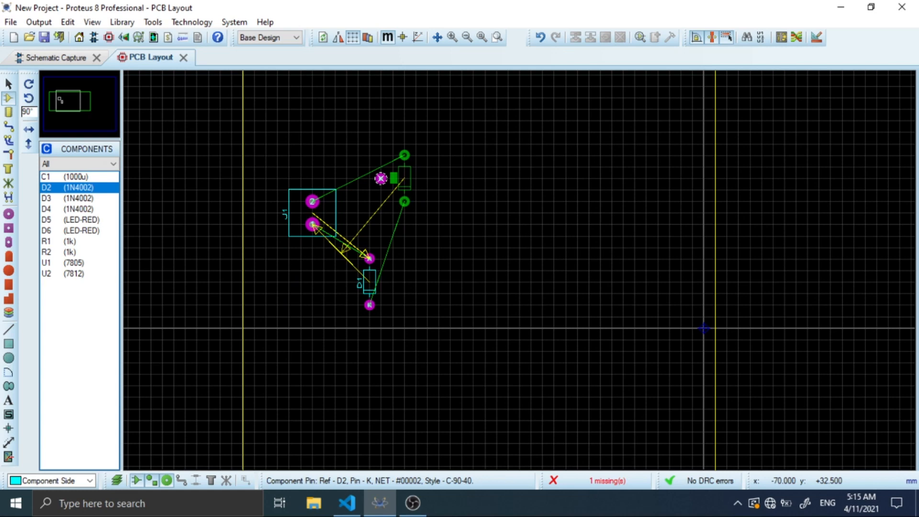
key("KP_Add")
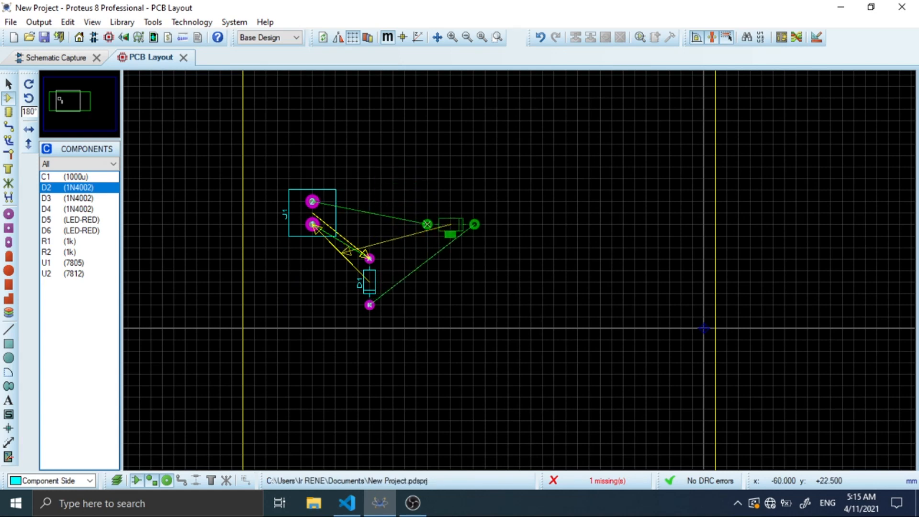
key("Escape")
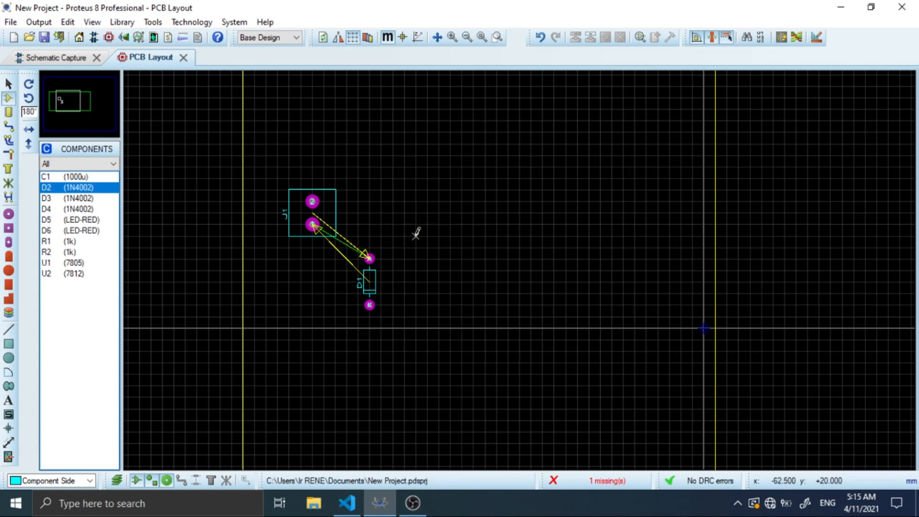
Place diode D3 rotated 270° to the right of diode D1, level with it.
left_click(103, 201)
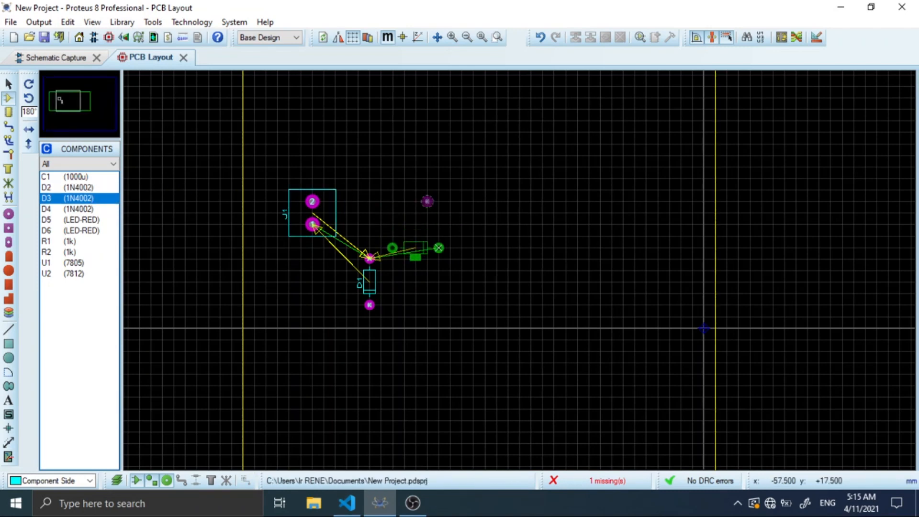
key("KP_Add")
key("KP_Add")
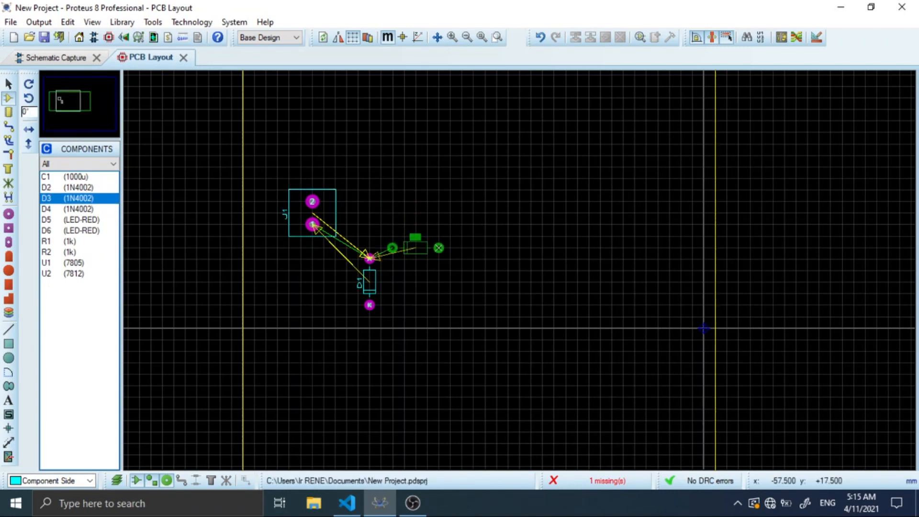
key("KP_Add")
key("KP_Add")
key("KP_Add")
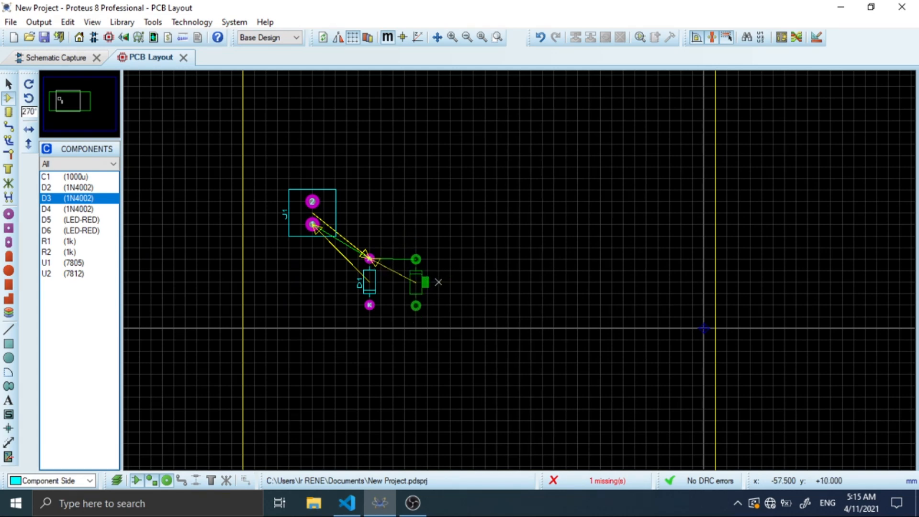
left_click(437, 281)
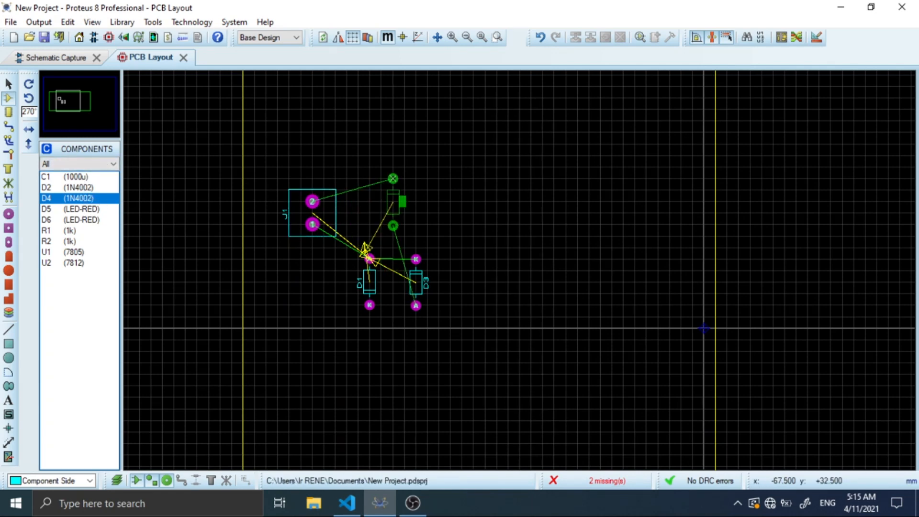
Place diode D2 rotated 90° directly above diode D3, skipping D4 for the moment.
right_click(416, 166)
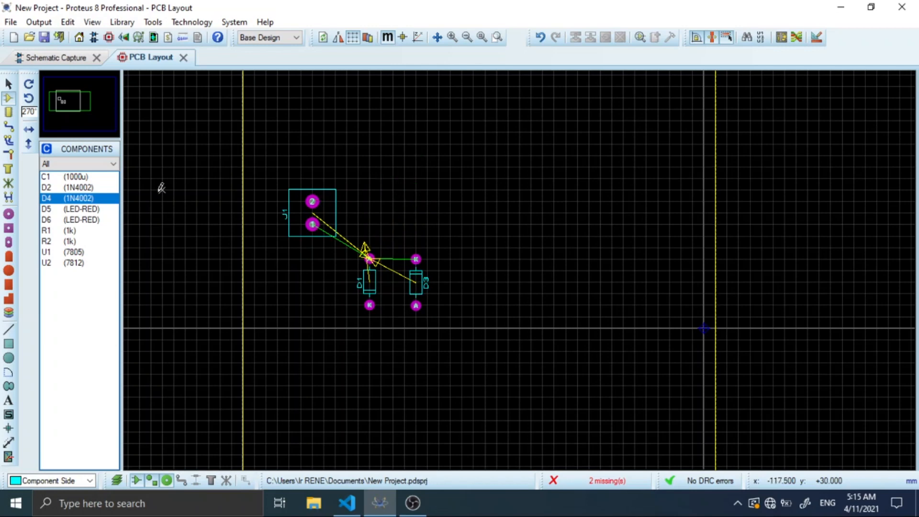
left_click(87, 188)
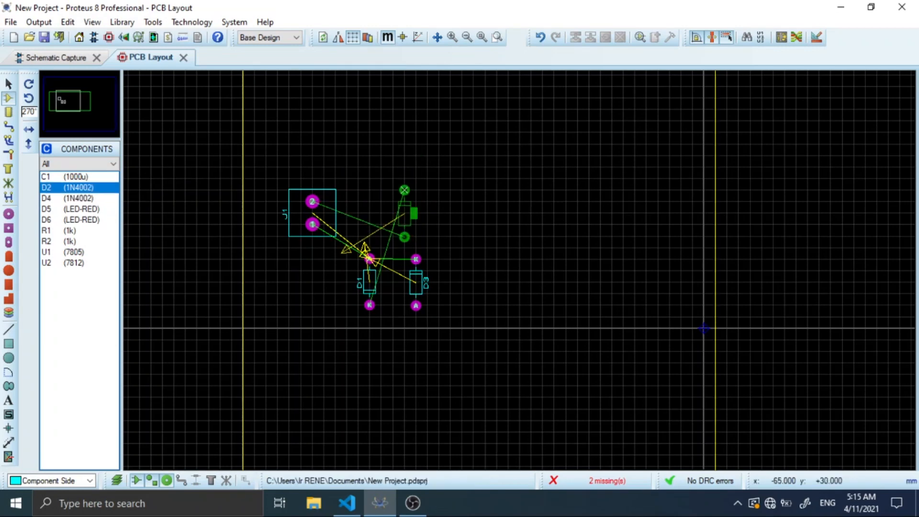
key("KP_Add")
key("KP_Add")
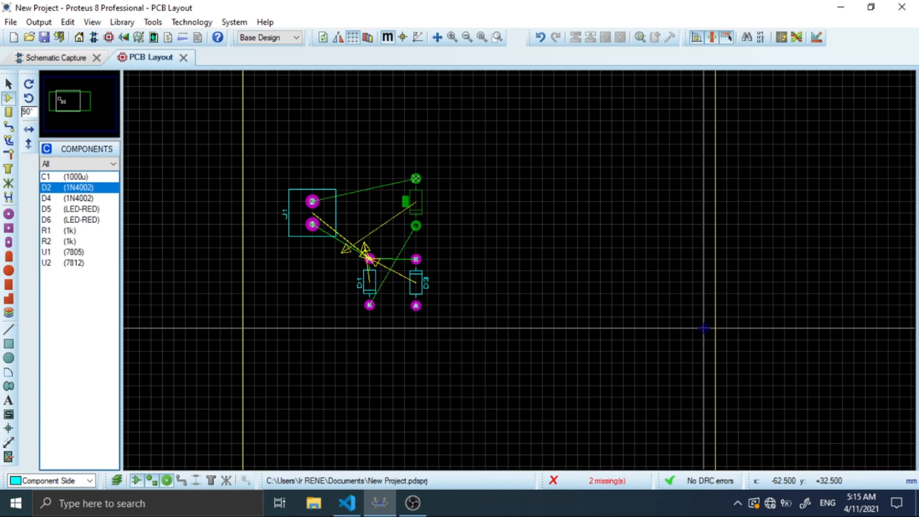
left_click(416, 178)
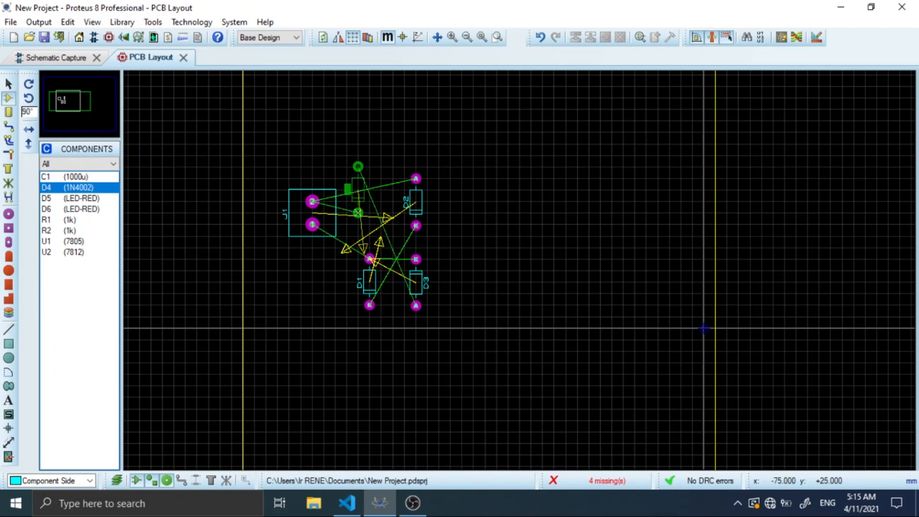
Place diode D4 rotated 270° directly above diode D1, level with D2.
key("KP_Add")
key("KP_Add")
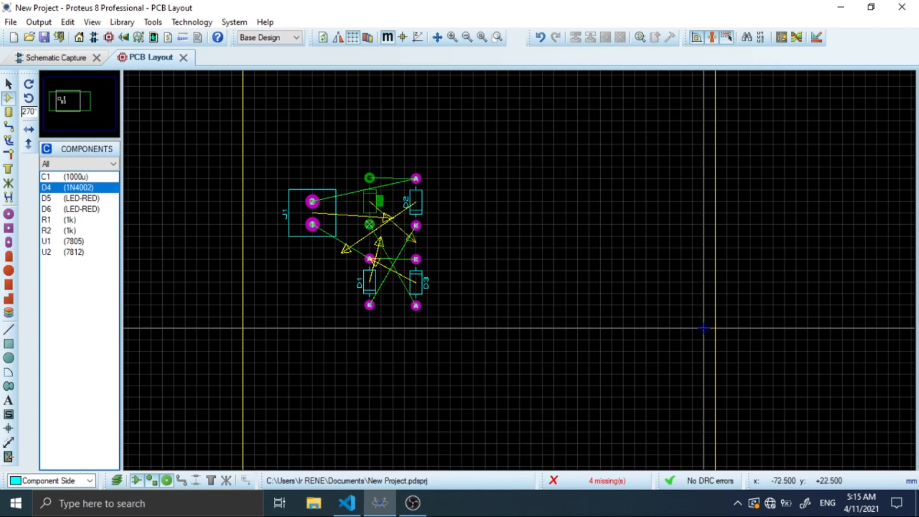
left_click(370, 213)
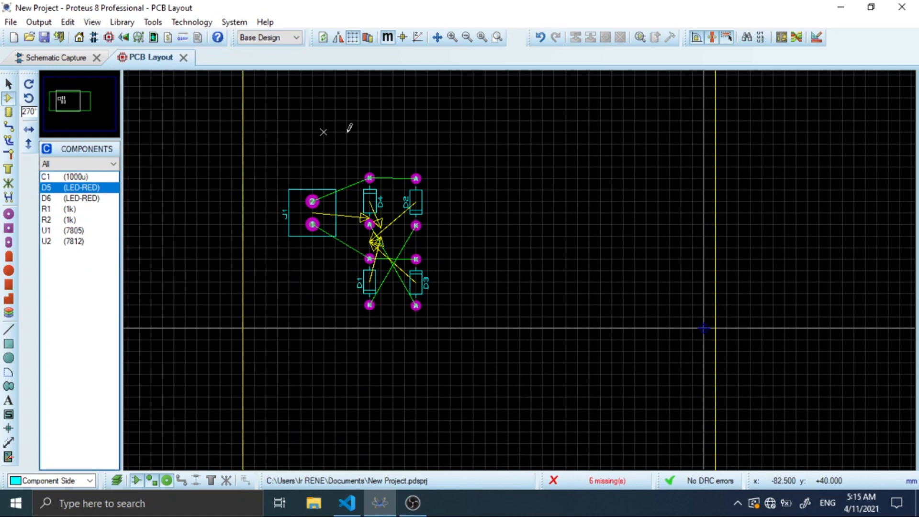
Move the four bridge diodes together about 5 mm upward so the group is centred vertically on terminal block J1.
left_click(8, 83)
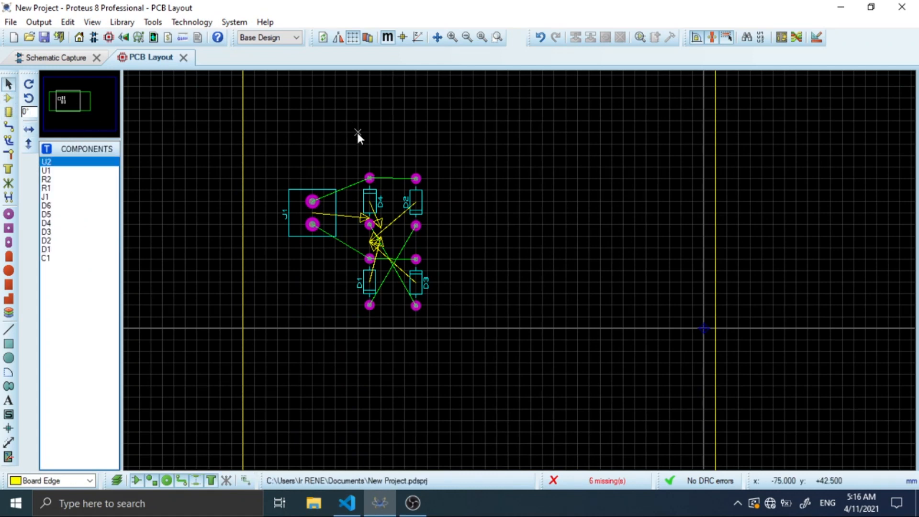
left_click_drag(343, 140, 462, 339)
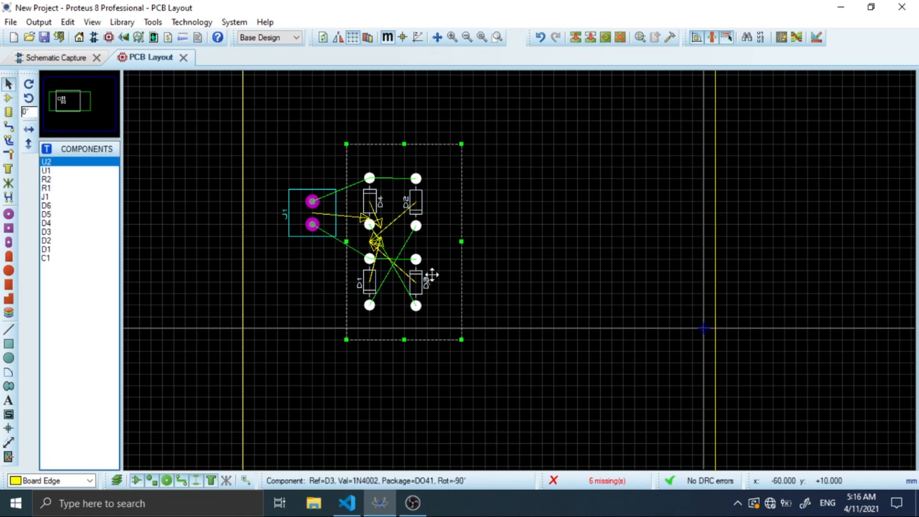
left_click_drag(416, 260, 404, 213)
left_click(540, 231)
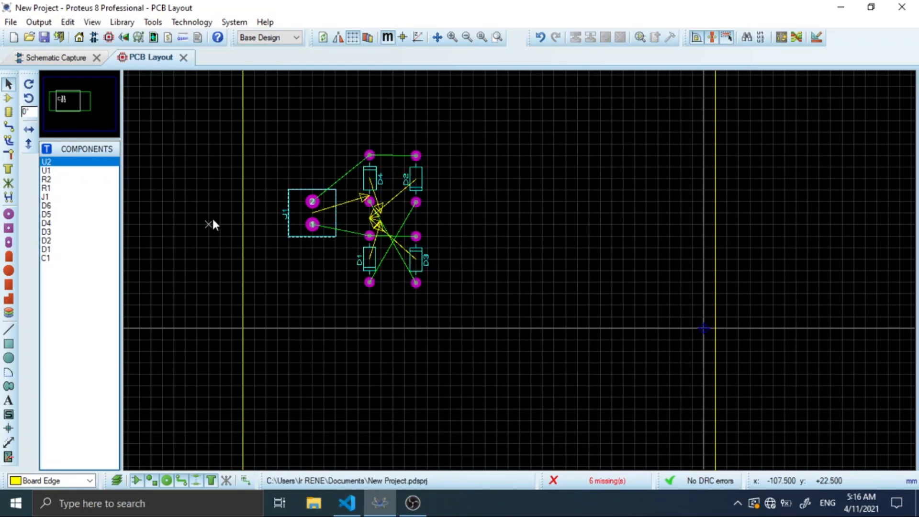
Check the schematic for what the diode bridge feeds, and return to component placement in the PCB layout.
left_click(76, 59)
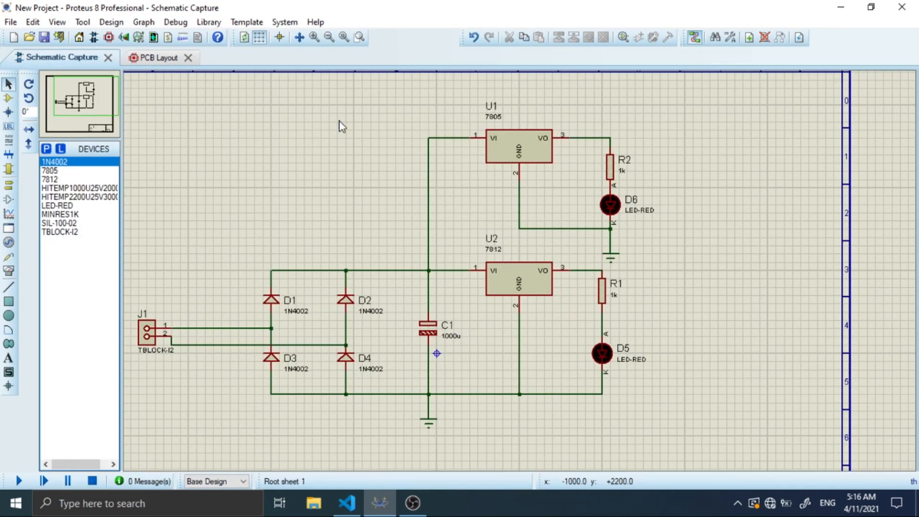
left_click(155, 63)
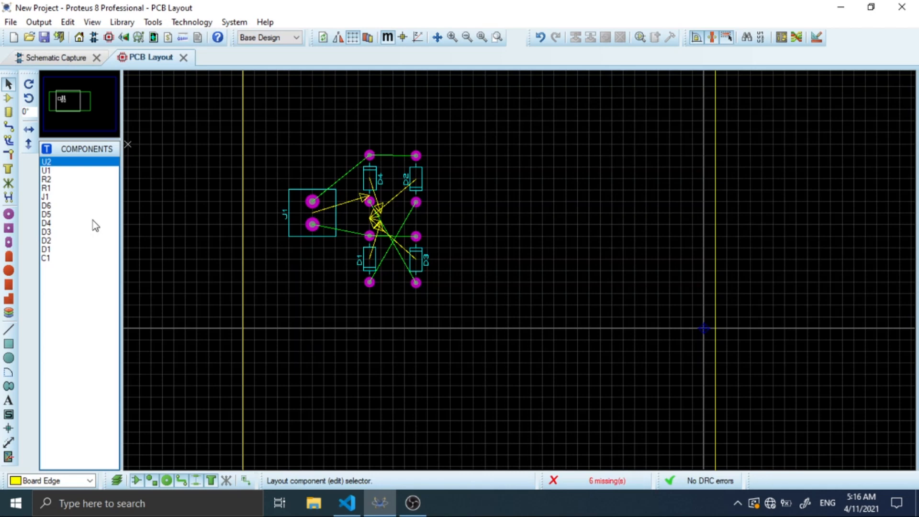
left_click(9, 98)
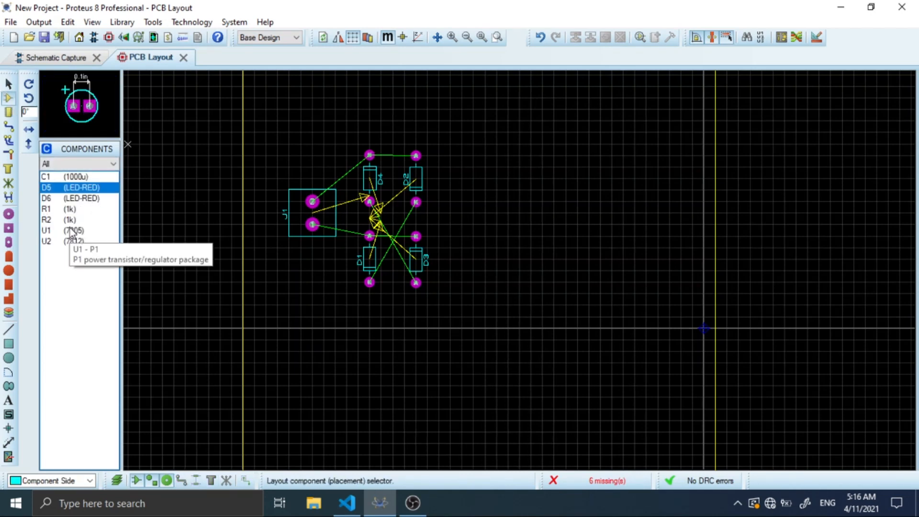
Place capacitor C1 rotated 270° just to the right of diodes D2 and D3, with its upper pad level with D2's cathode.
left_click(69, 177)
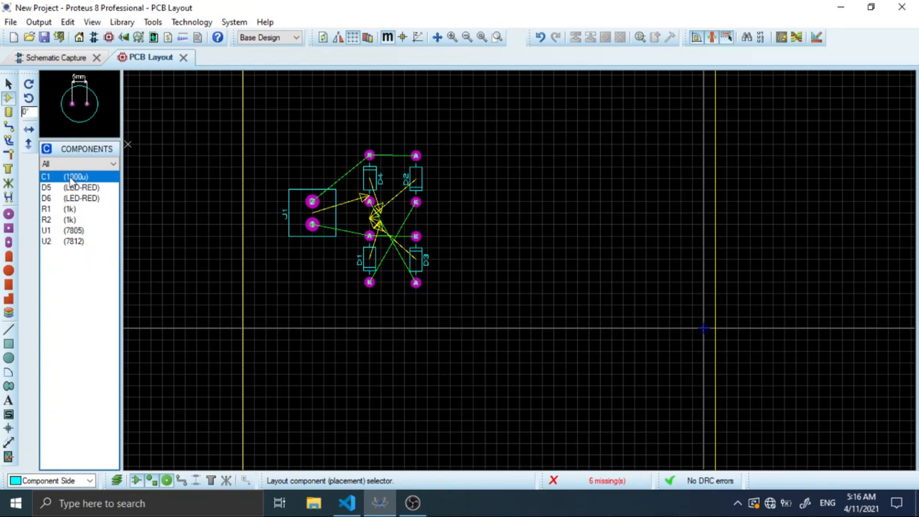
left_click(473, 213)
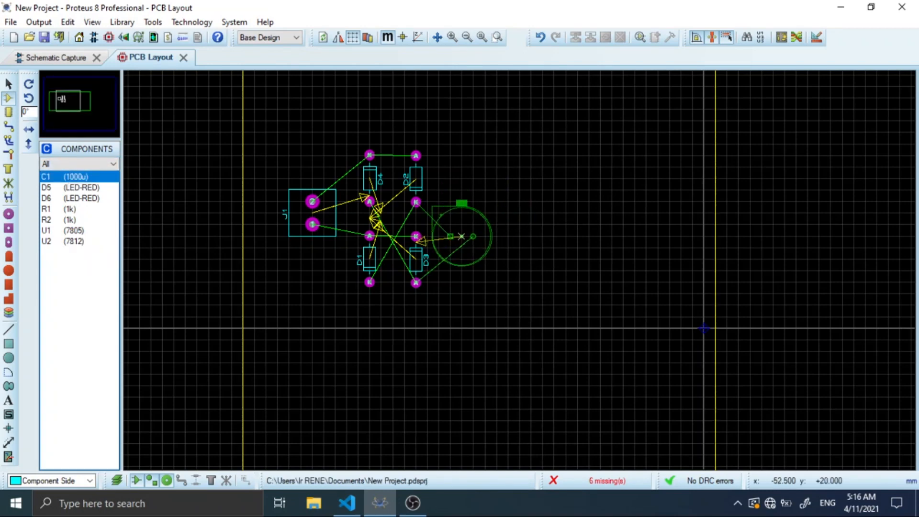
key("KP_Add")
key("KP_Add")
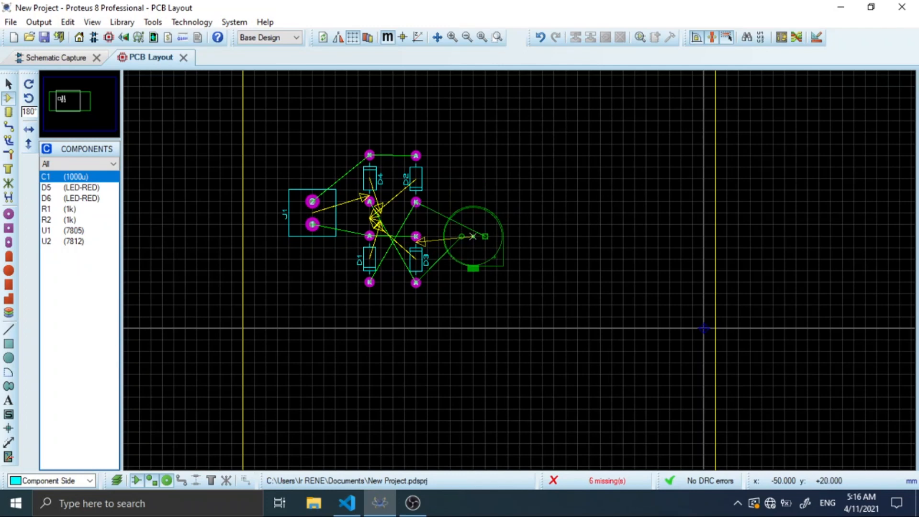
key("KP_Add")
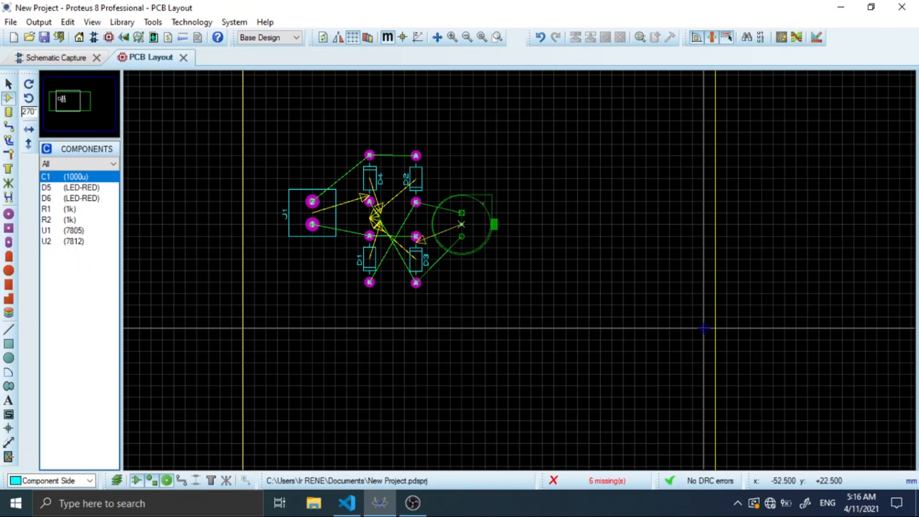
key("KP_Add")
key("KP_Add")
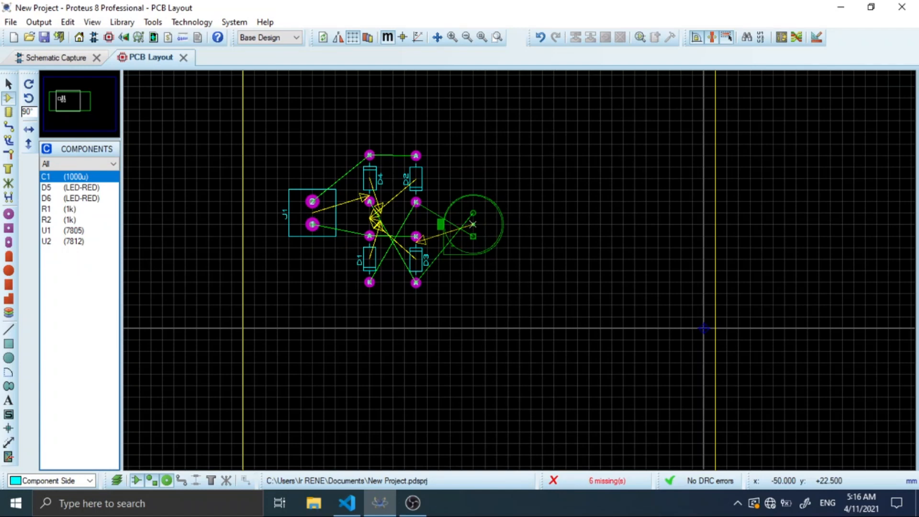
key("KP_Add")
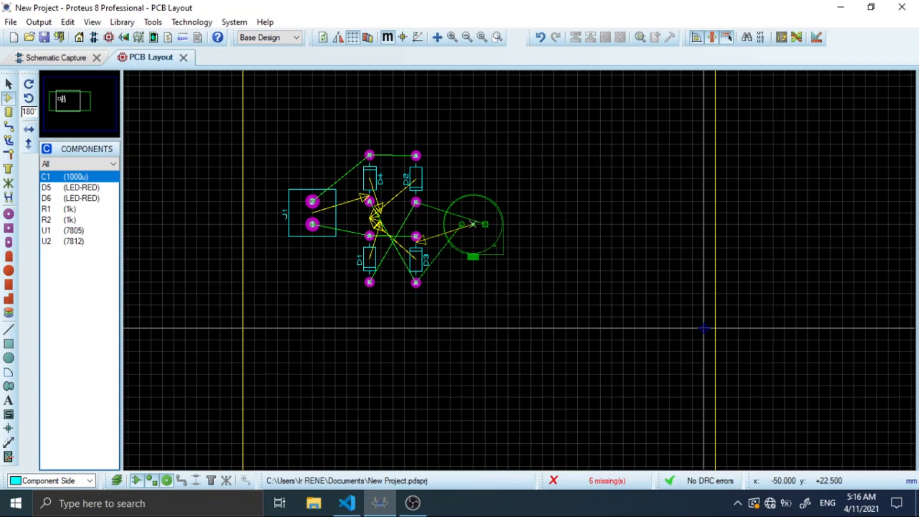
key("KP_Add")
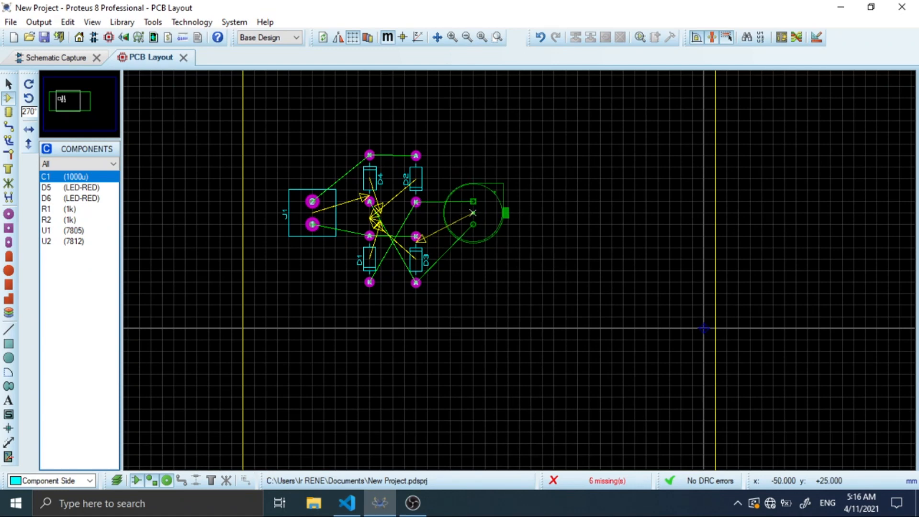
left_click(462, 213)
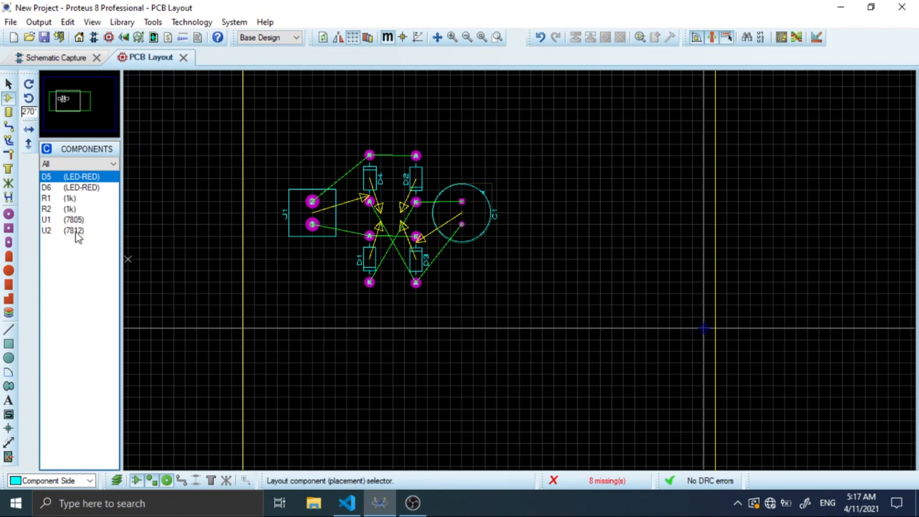
Check the regulators in the schematic, and place U1 (7805) in the PCB layout at 0° rotation, above and just right of capacitor C1.
left_click(57, 58)
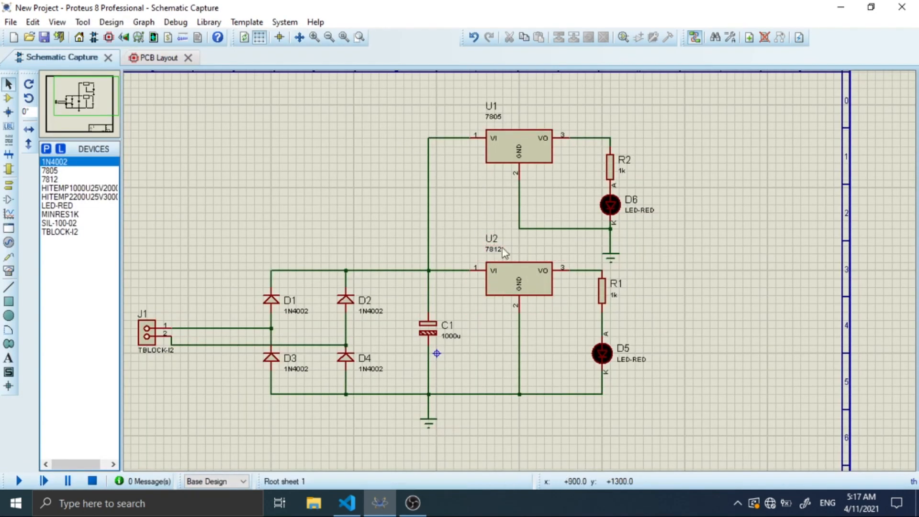
left_click(158, 58)
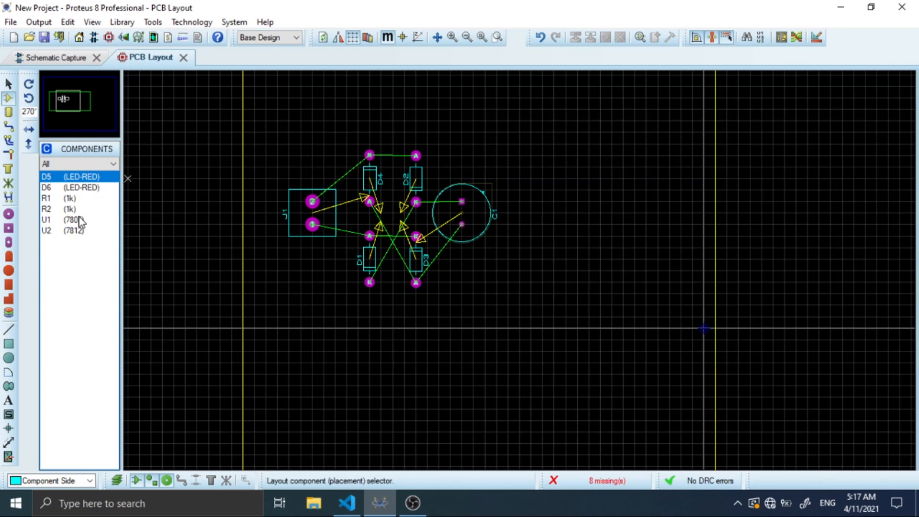
left_click(75, 219)
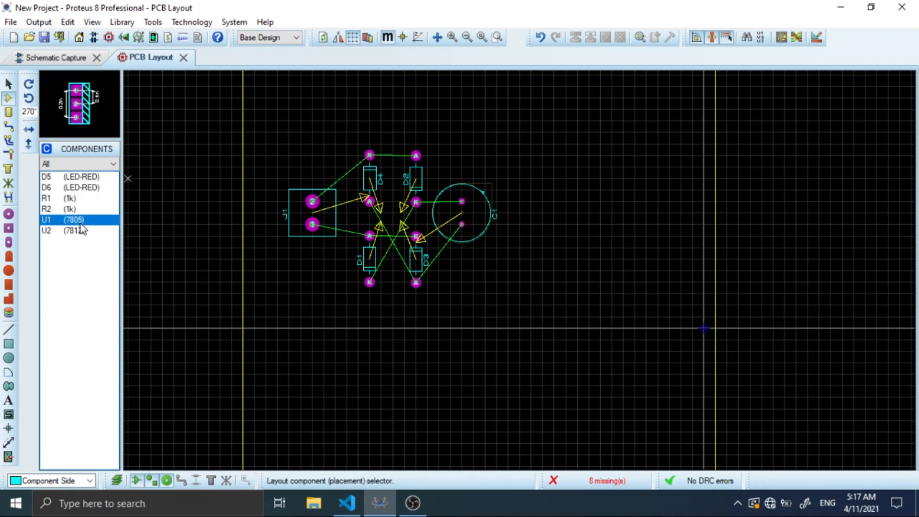
left_click(531, 163)
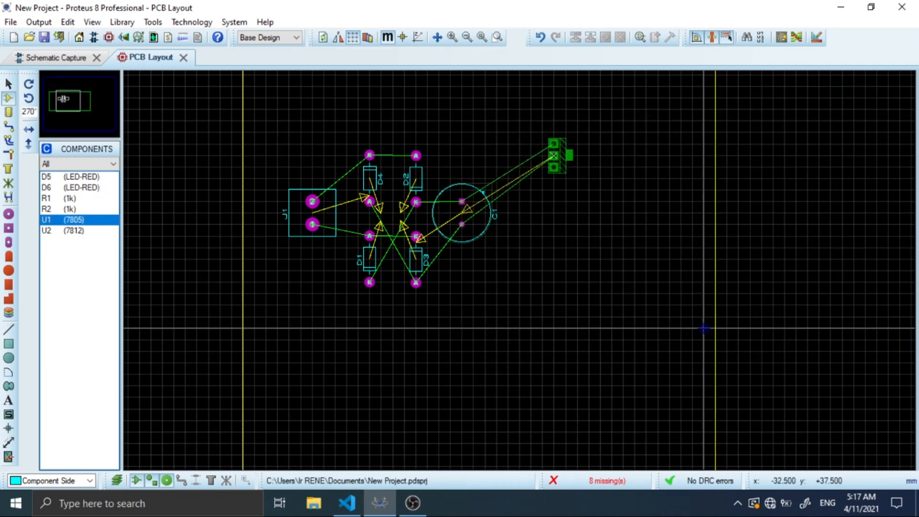
key("KP_Add")
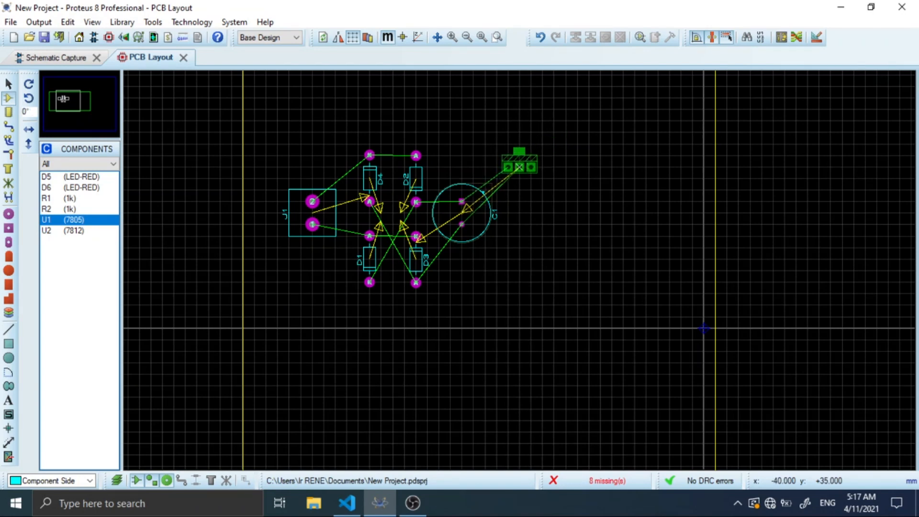
key("KP_Add")
key("KP_Add")
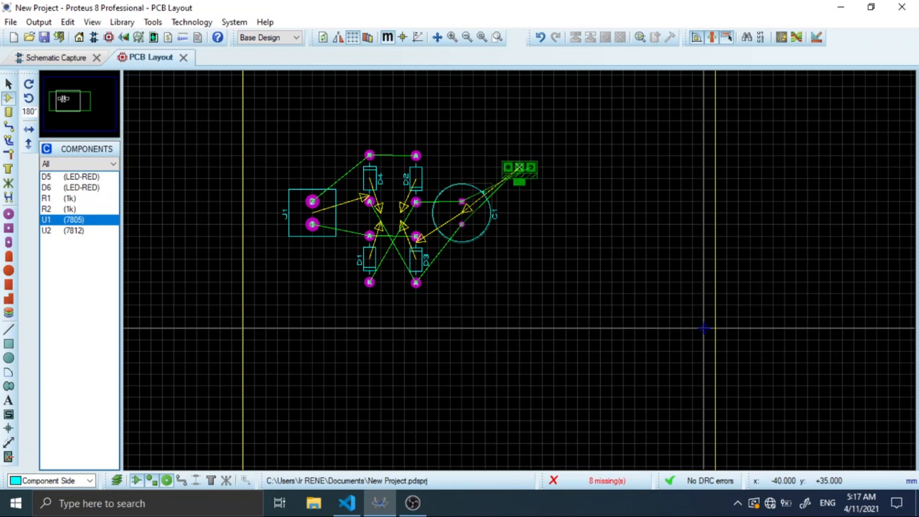
key("KP_Add")
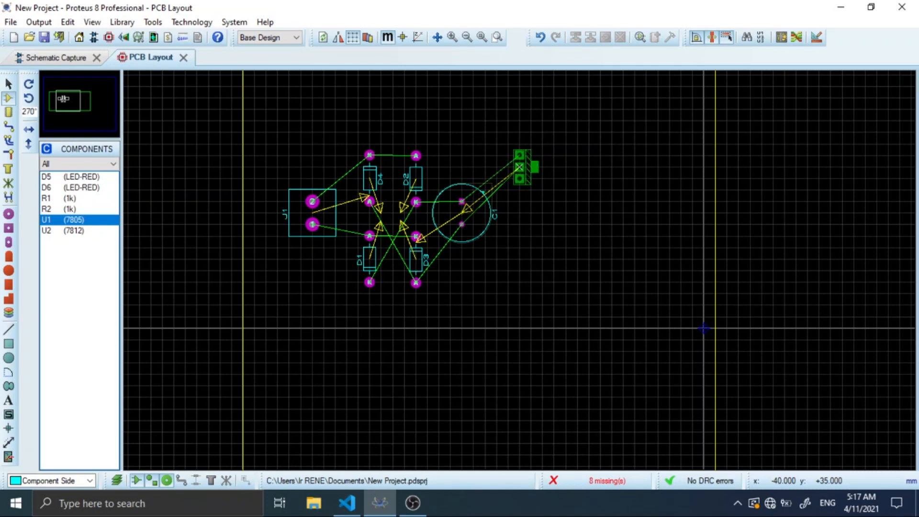
key("KP_Add")
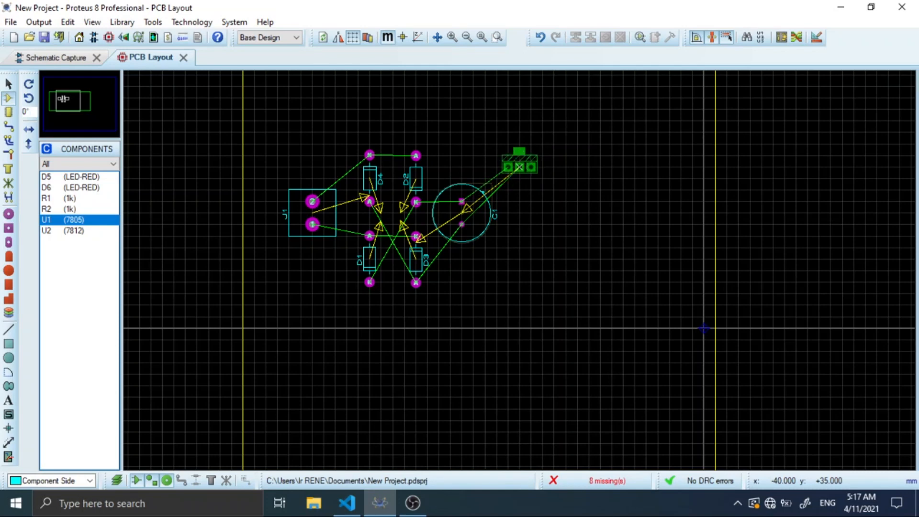
left_click(519, 167)
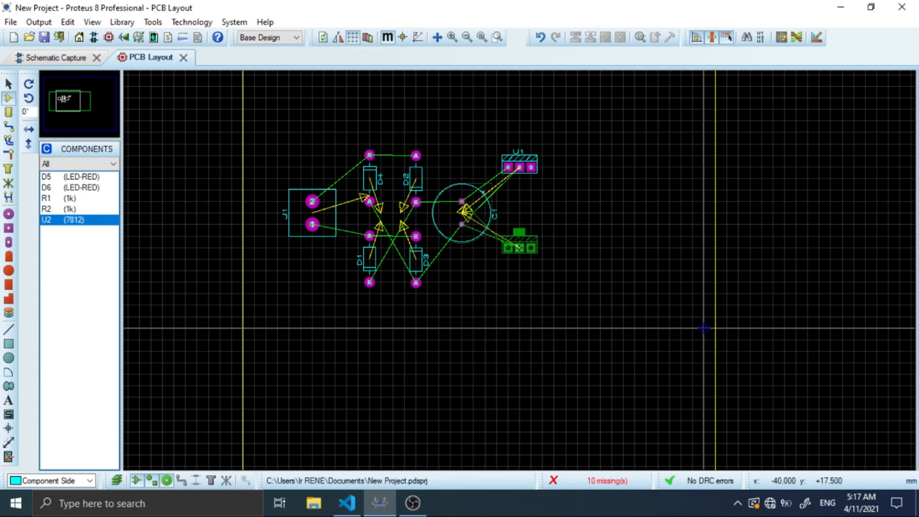
Place regulator U2 (7812) rotated -180° directly below U1, about 17.5 mm lower.
key("KP_Subtract")
key("KP_Subtract")
left_click(519, 248)
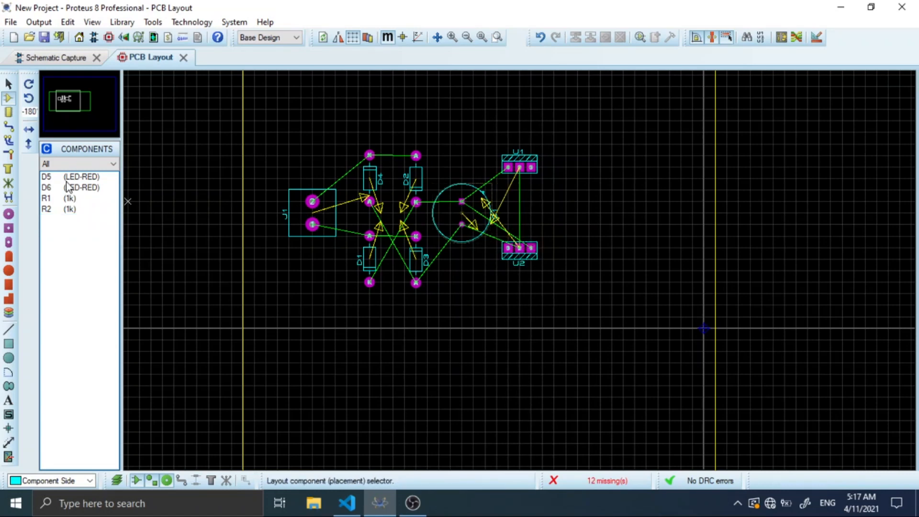
Place resistor R1 horizontally just right of U2 and resistor R2 just right of U1, each level with the regulator's pins.
left_click(68, 198)
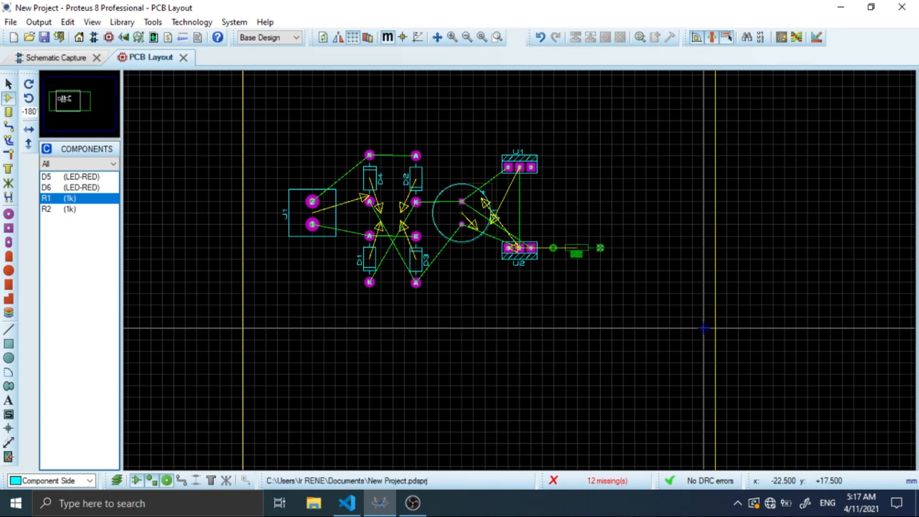
left_click(577, 249)
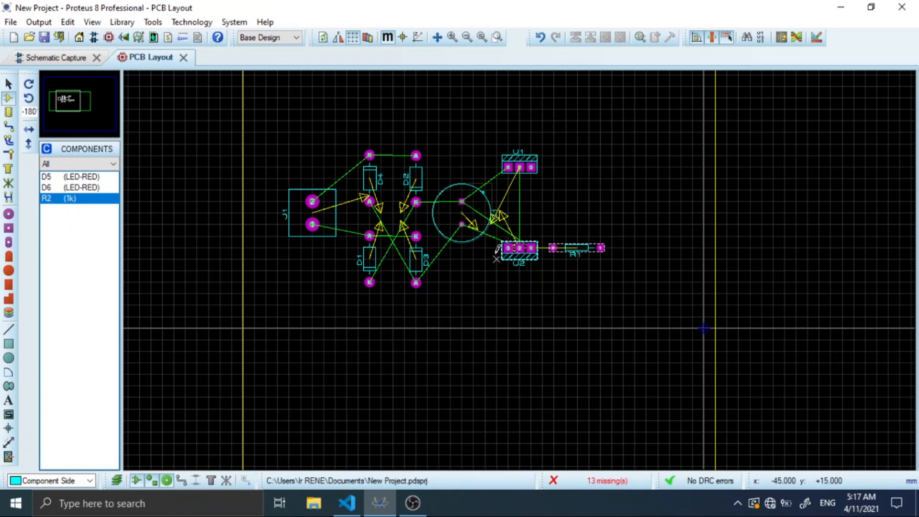
left_click(577, 167)
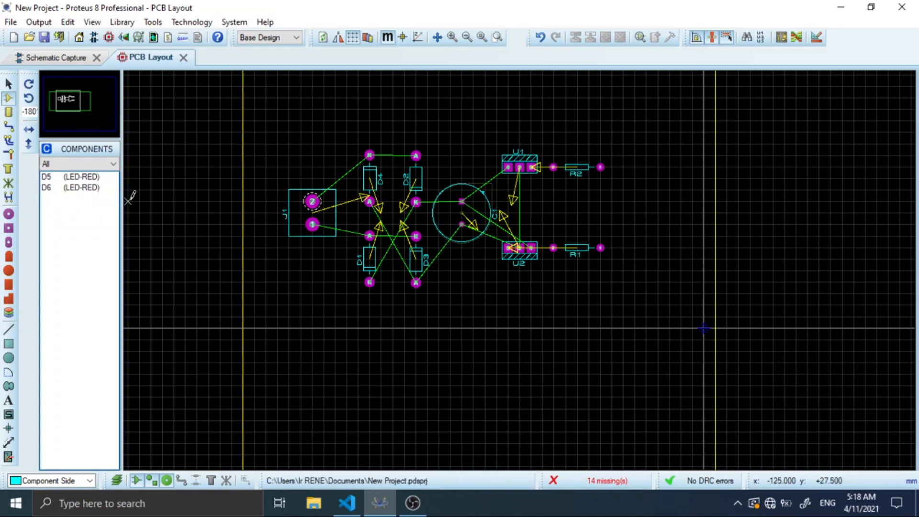
Place LED D5 just above resistor R1 and LED D6 directly above D5, just below resistor R2.
left_click(101, 178)
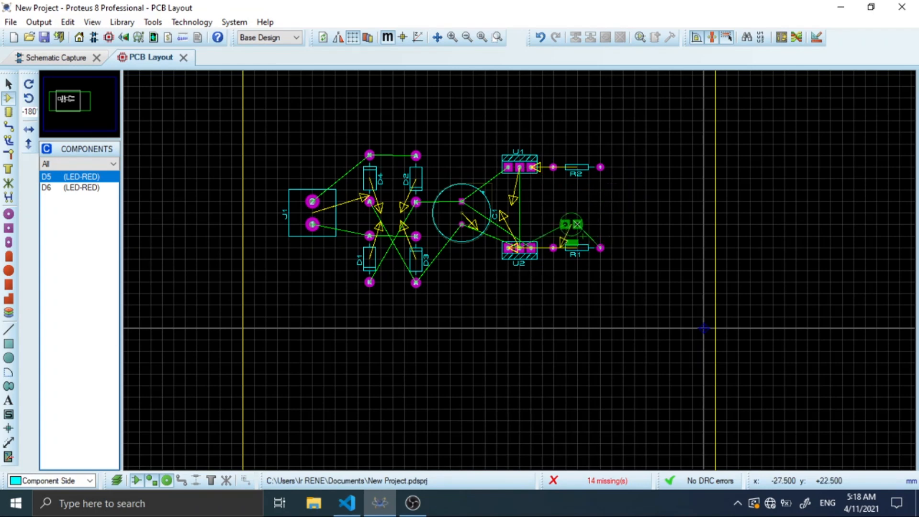
left_click(572, 225)
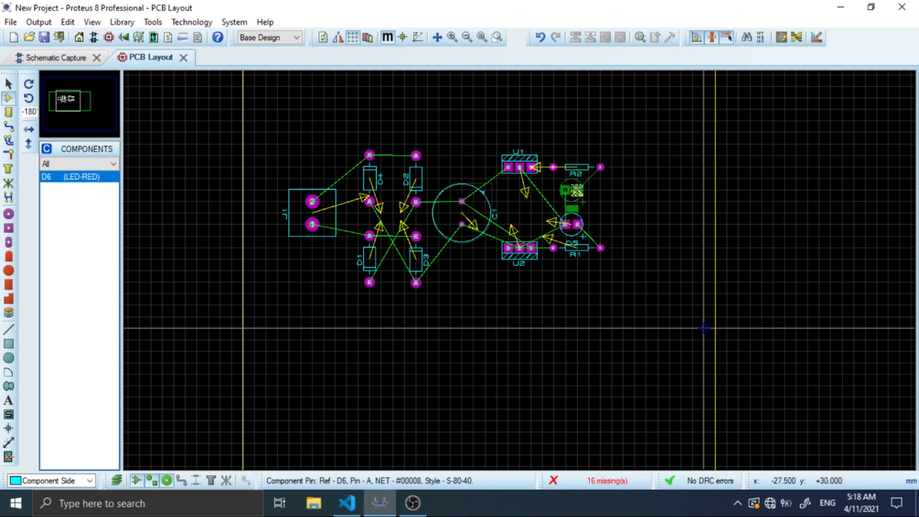
left_click(576, 190)
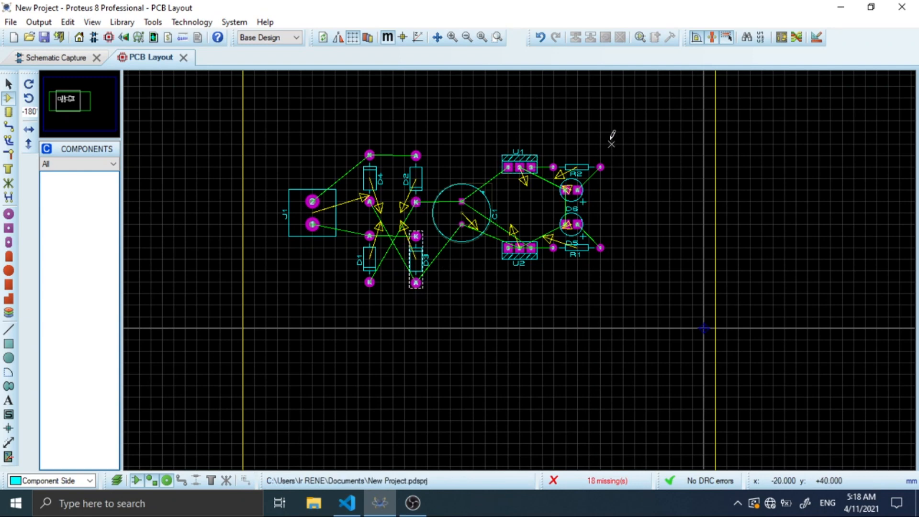
Move the group of regulators, resistors and LEDs together about 2.5 mm left toward capacitor C1.
left_click_drag(496, 132, 634, 304)
left_click_drag(588, 222, 582, 231)
left_click(707, 219)
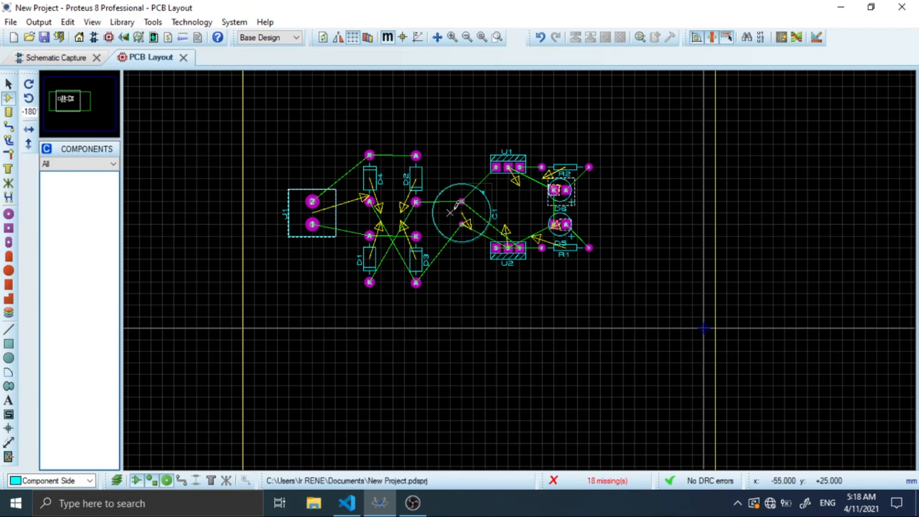
Shrink the board edge rectangle around the placed components to about 70 mm wide by 50 mm high.
scroll(496, 262, "down", 3)
left_click(8, 84)
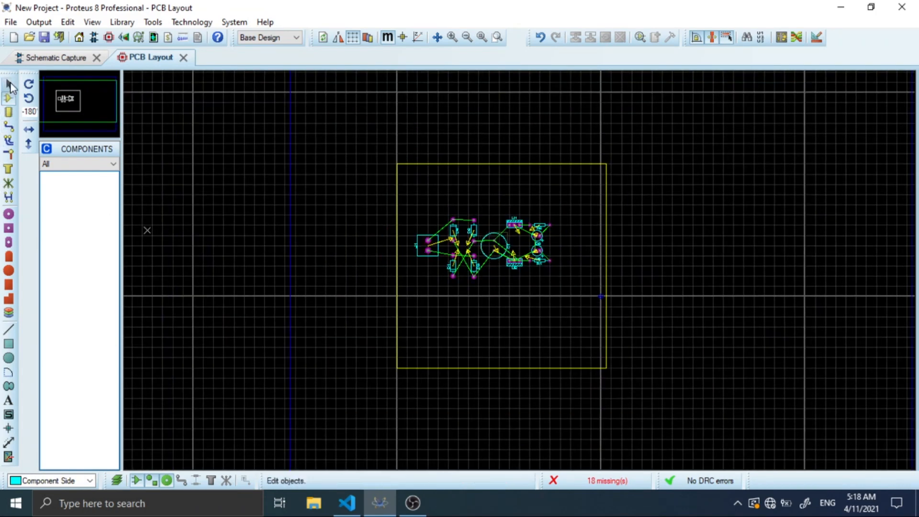
left_click(606, 368)
left_click_drag(606, 367, 560, 295)
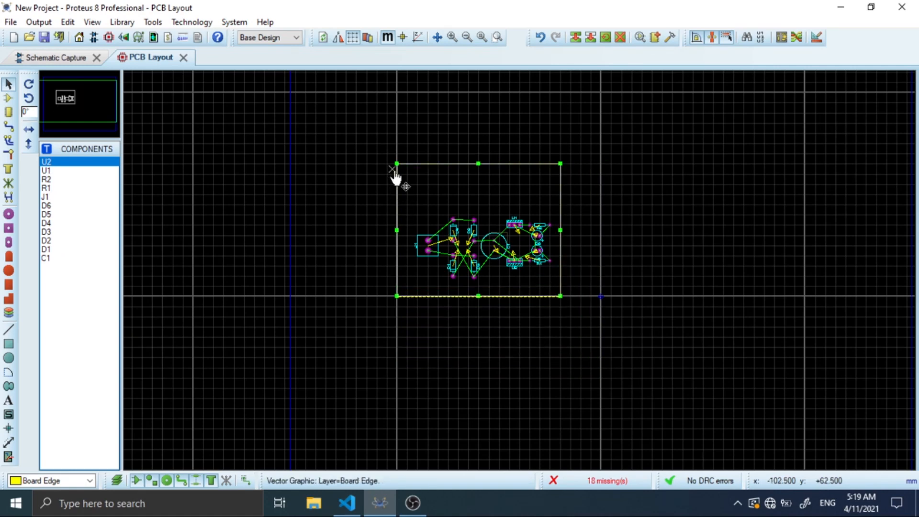
mouse_move(397, 163)
left_mouse_down()
mouse_move(420, 178)
mouse_move(411, 175)
left_mouse_up()
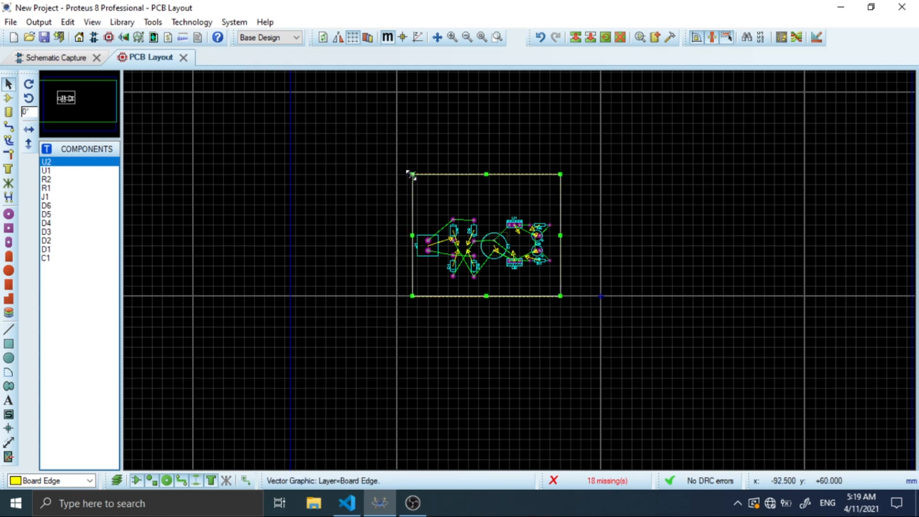
left_click_drag(561, 295, 554, 295)
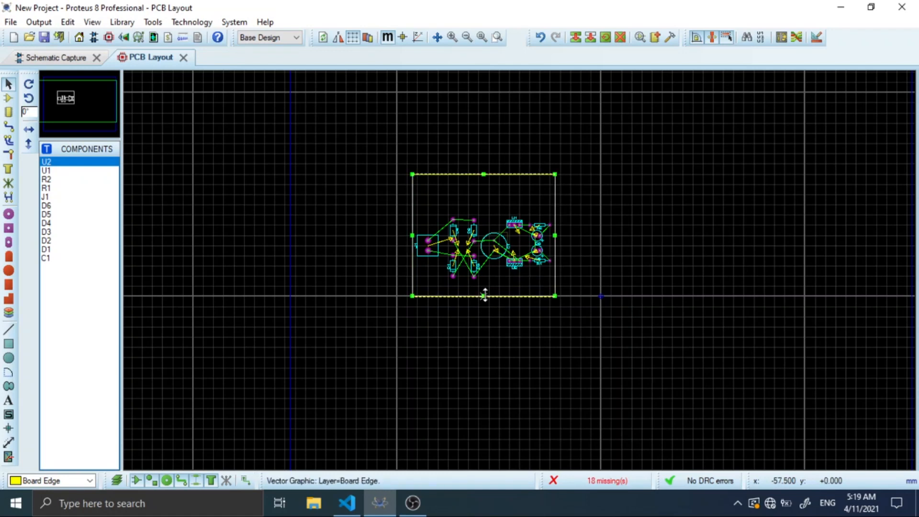
scroll(491, 253, "up", 2)
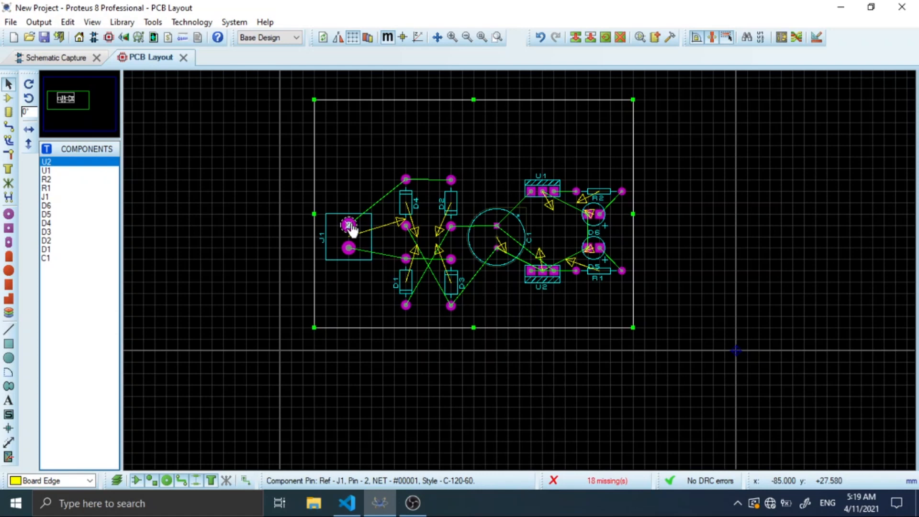
Route a bottom copper track in the DEFAULT trace style from J1 pin 2 to the cathode pad of diode D4.
left_click(11, 130)
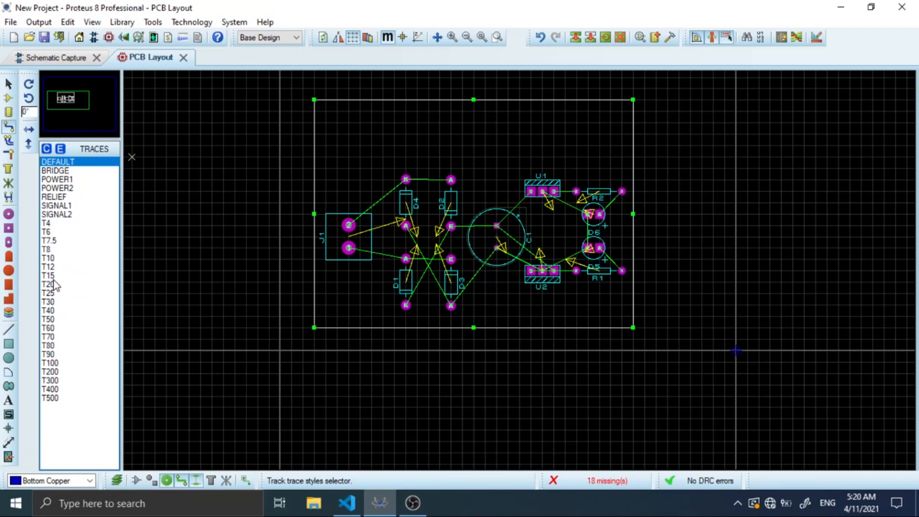
left_click(348, 224)
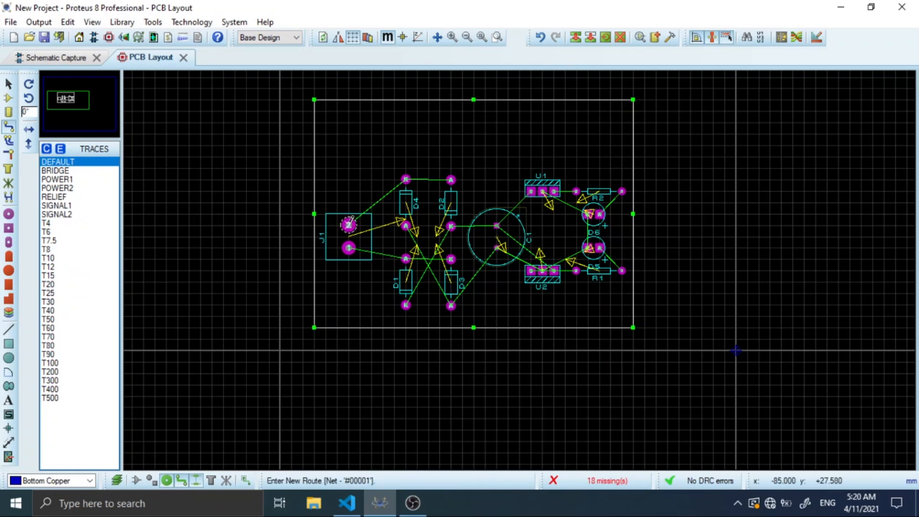
left_click(406, 179)
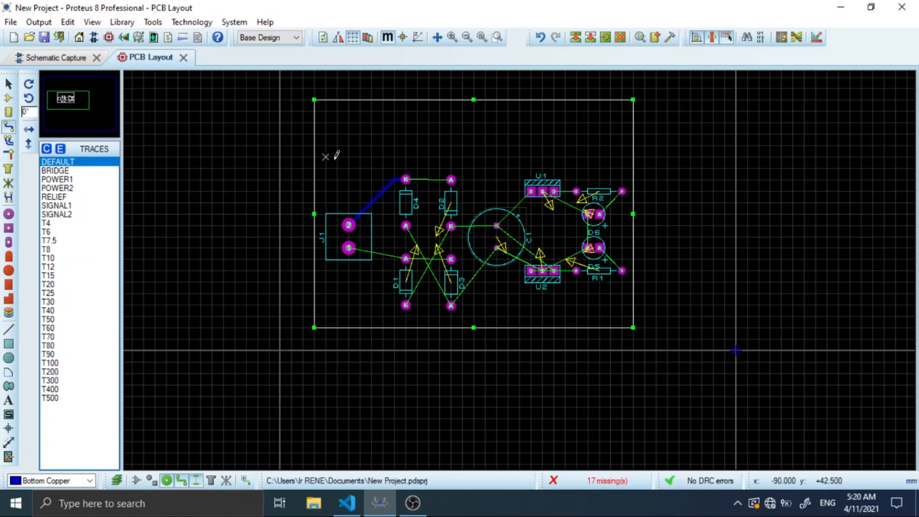
Check the DEFAULT trace style's width and undo the track between J1 pin 2 and diode D4.
double_click(72, 162)
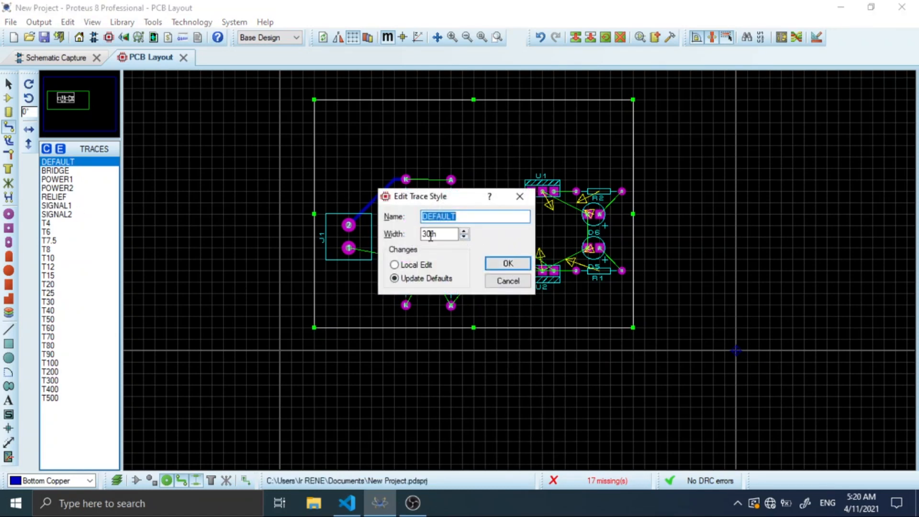
left_click(529, 203)
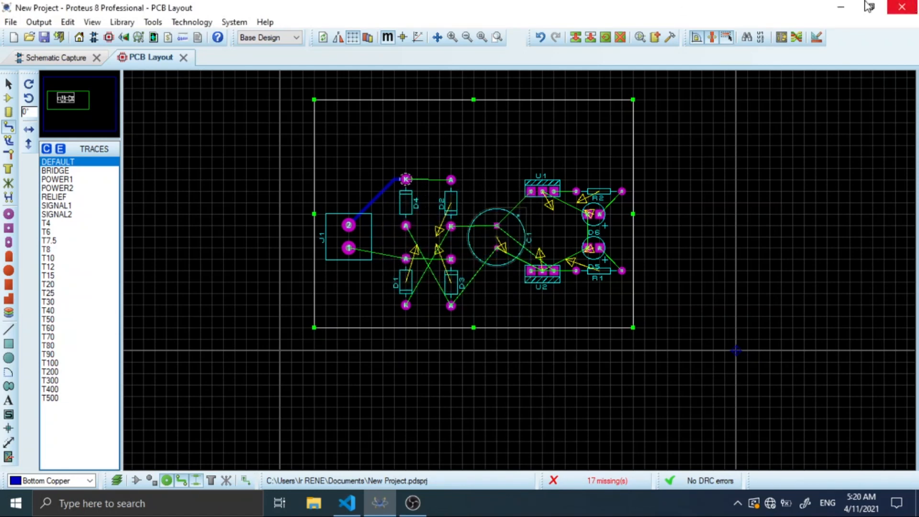
left_click(540, 36)
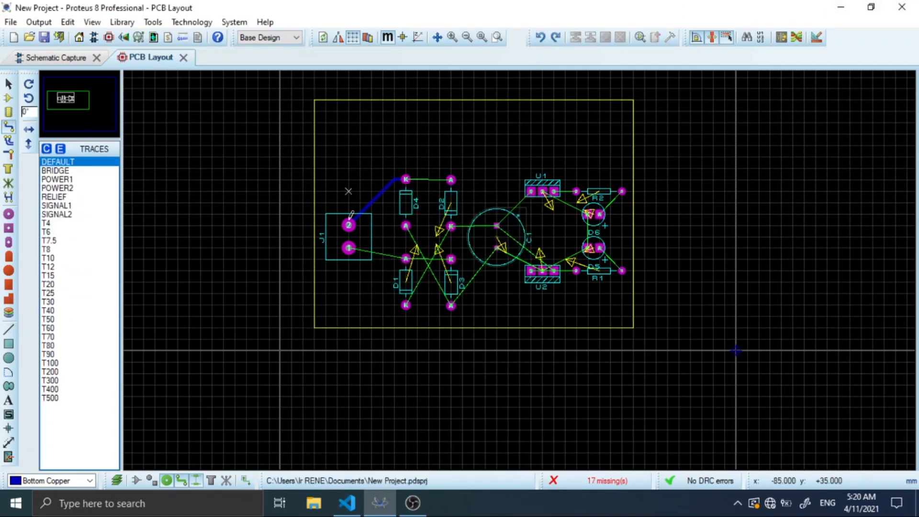
left_click(539, 38)
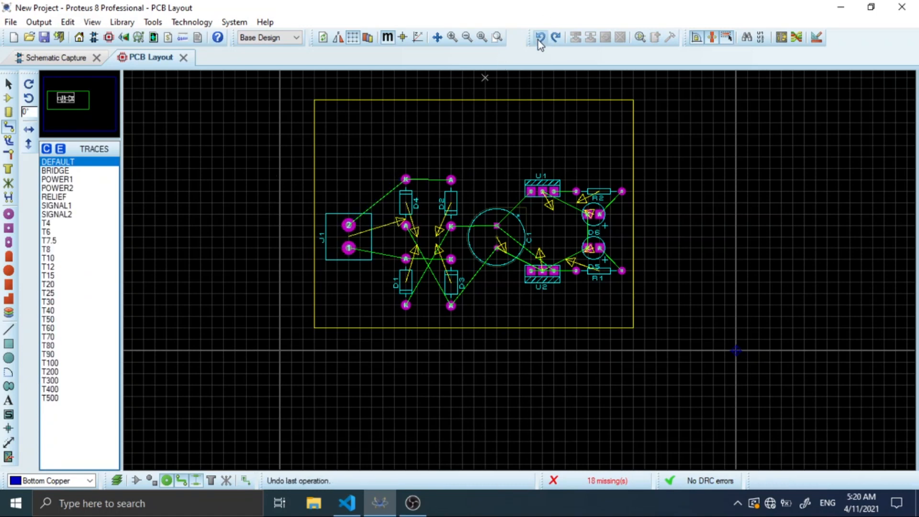
Inspect the width setting of the DEFAULT trace style again and close it without saving changes.
double_click(57, 162)
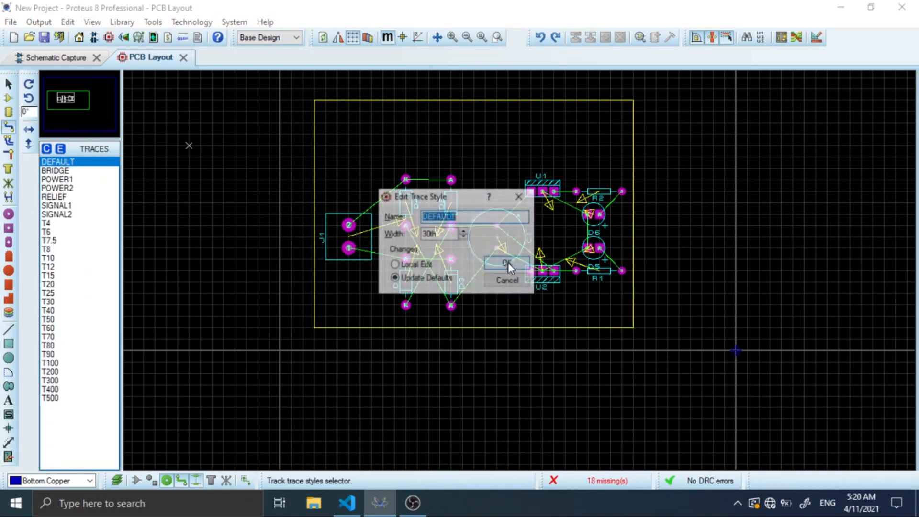
left_click(463, 230)
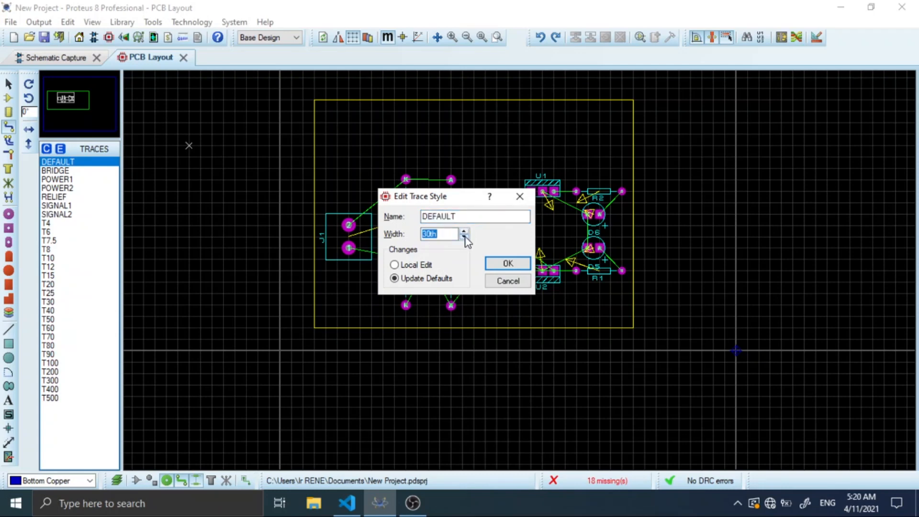
left_click(519, 196)
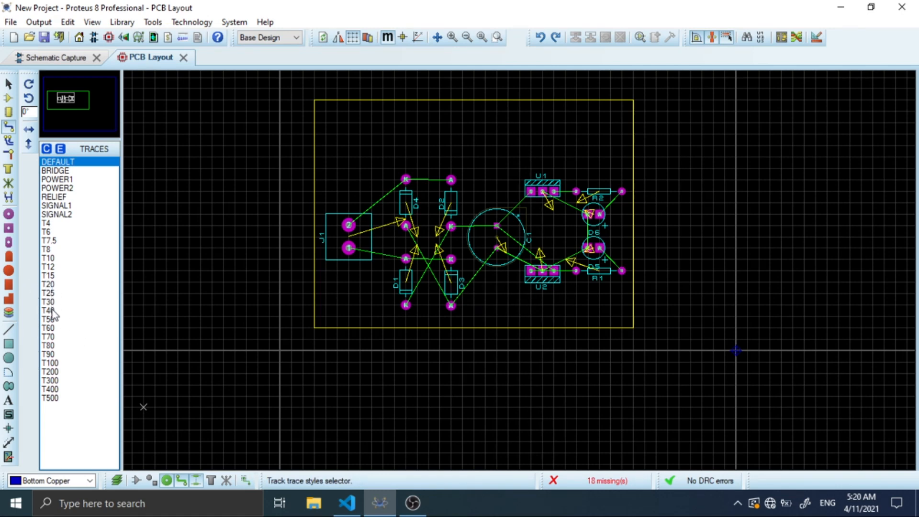
Select the T20 trace style and route a bottom copper track from J1 pin 2 to diode D4's cathode pad.
left_click(47, 286)
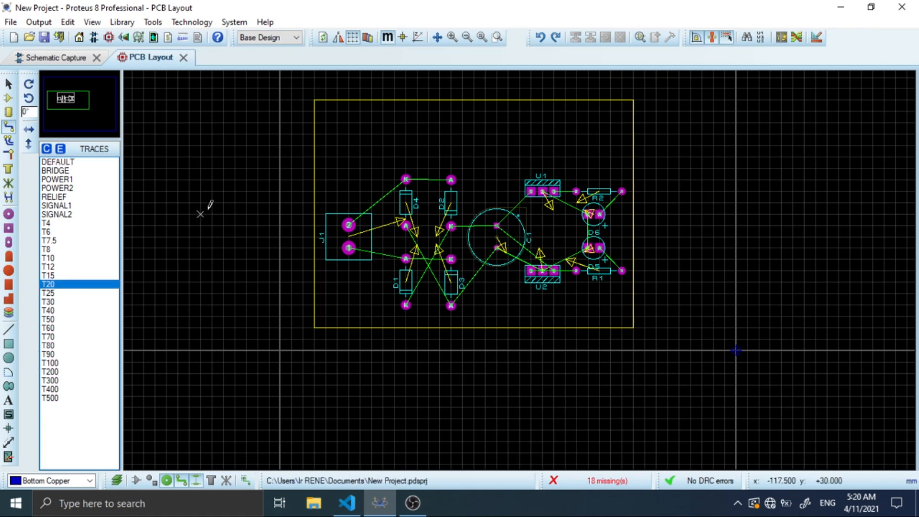
left_click(349, 225)
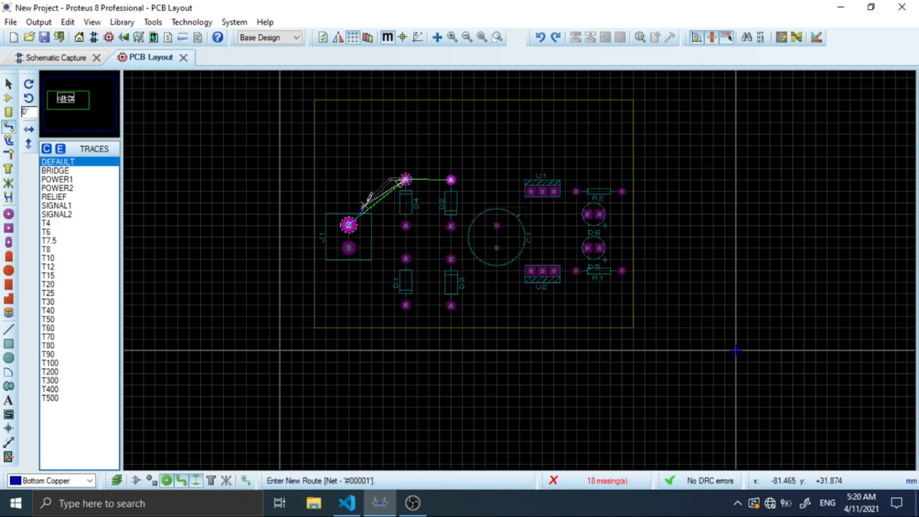
left_click(406, 179)
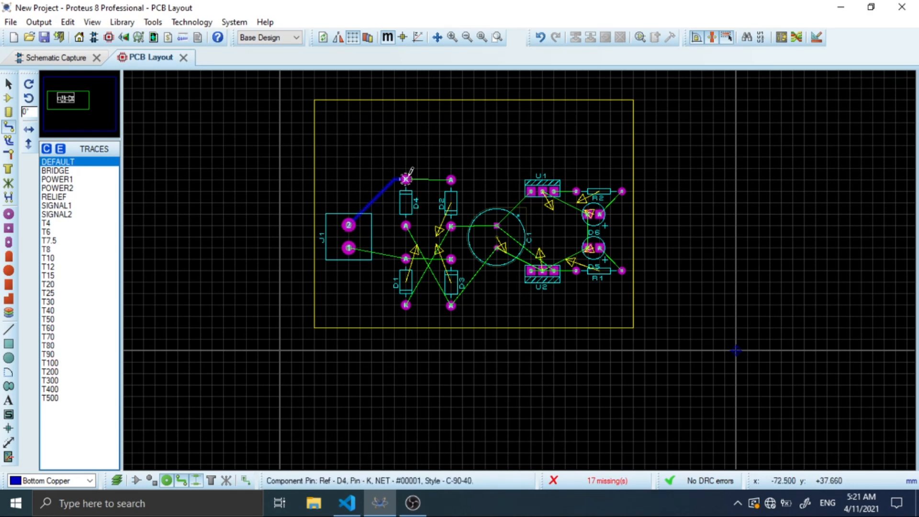
Check the T20 trace style's width setting, and route a bottom copper track from D4's cathode pad to D2's anode pad.
left_click(56, 284)
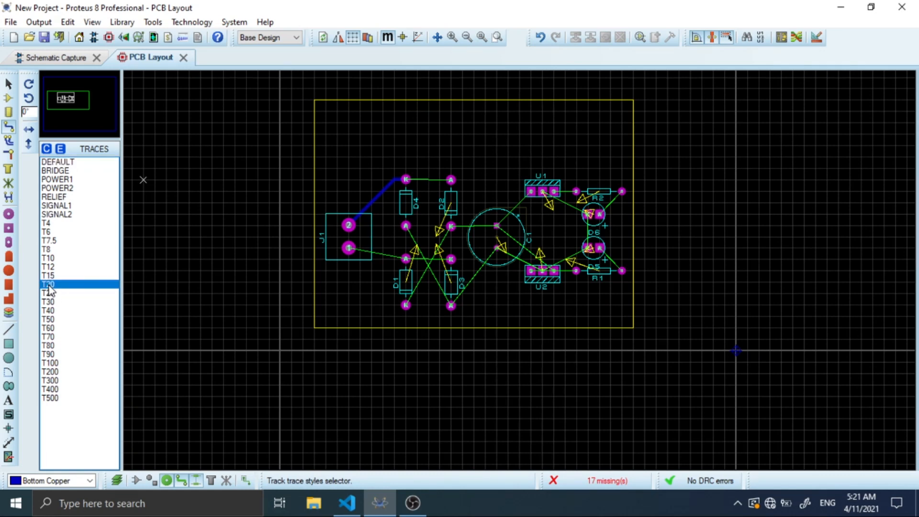
double_click(78, 284)
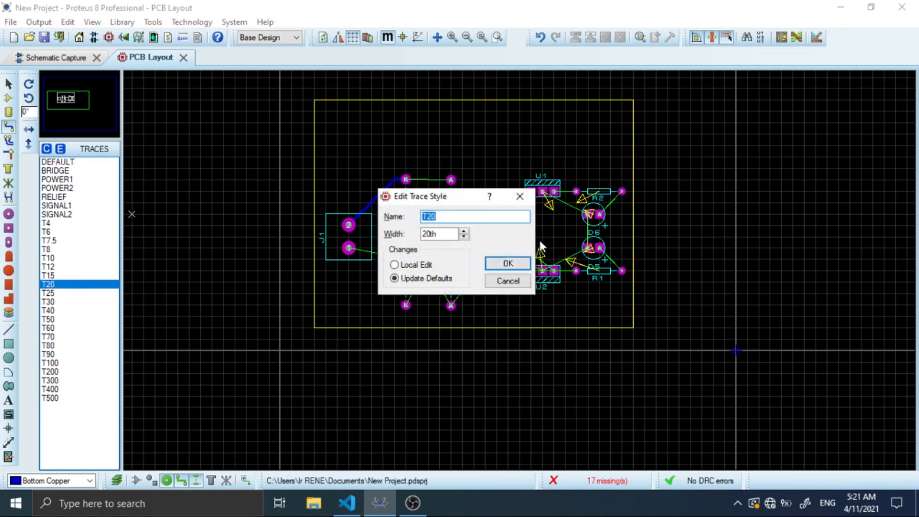
left_click(509, 266)
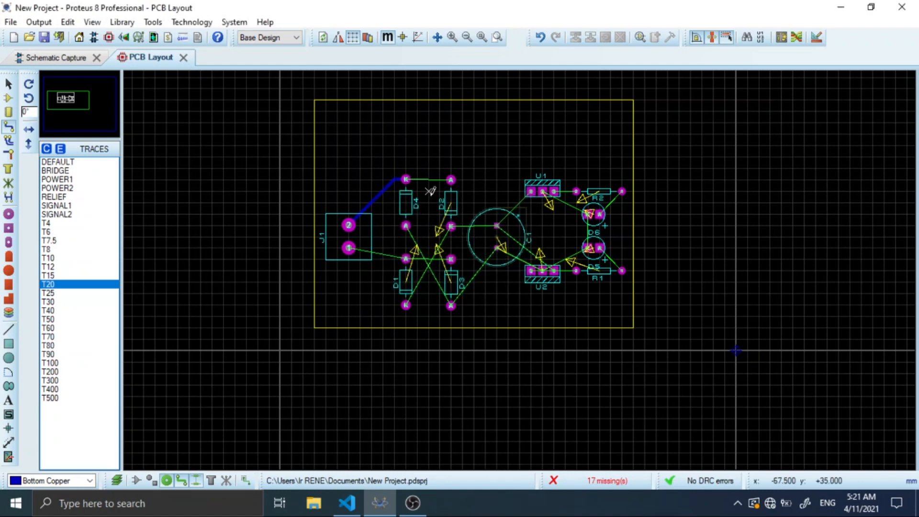
left_click(406, 178)
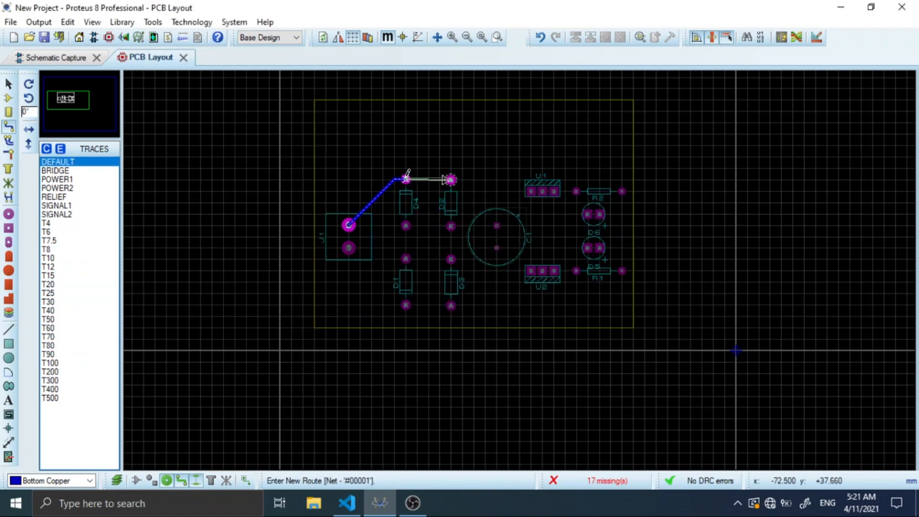
left_click(452, 179)
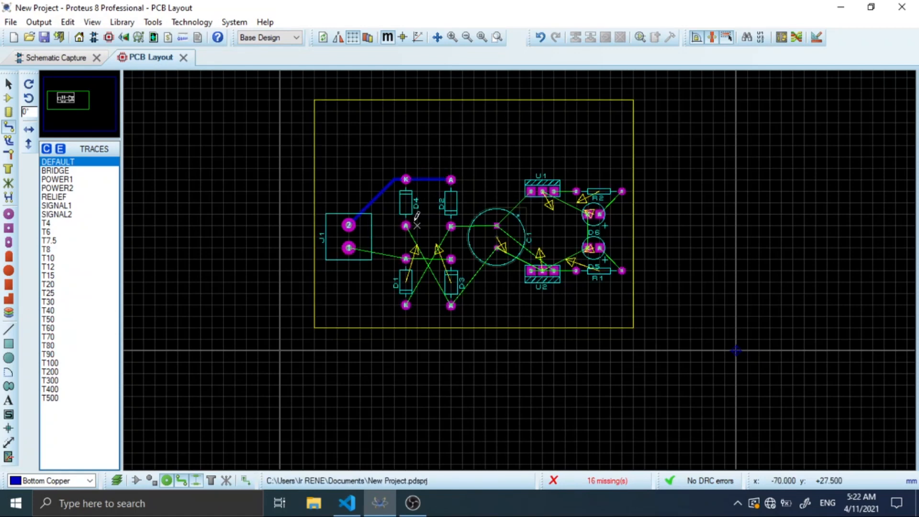
Route bottom copper tracks from J1 pin 1 to D1's anode pad and from D1's cathode pad to D2's cathode pad.
left_click(349, 247)
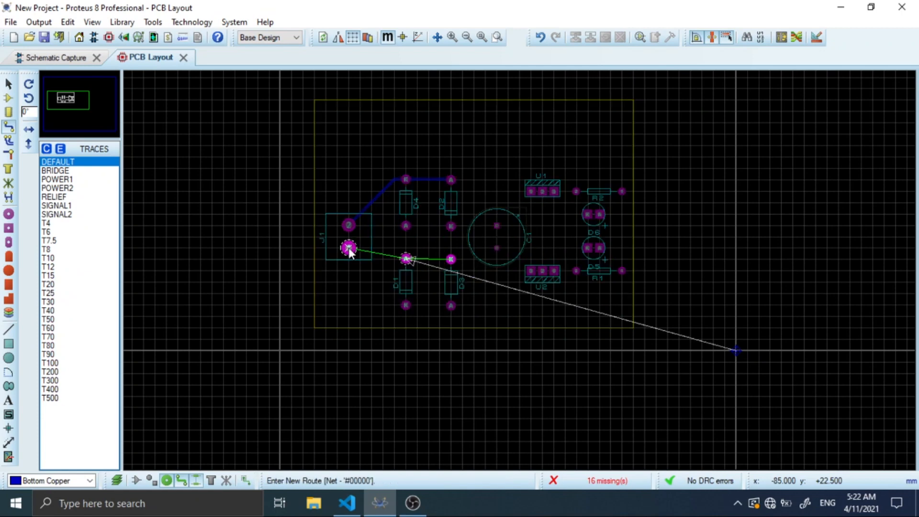
left_click(406, 258)
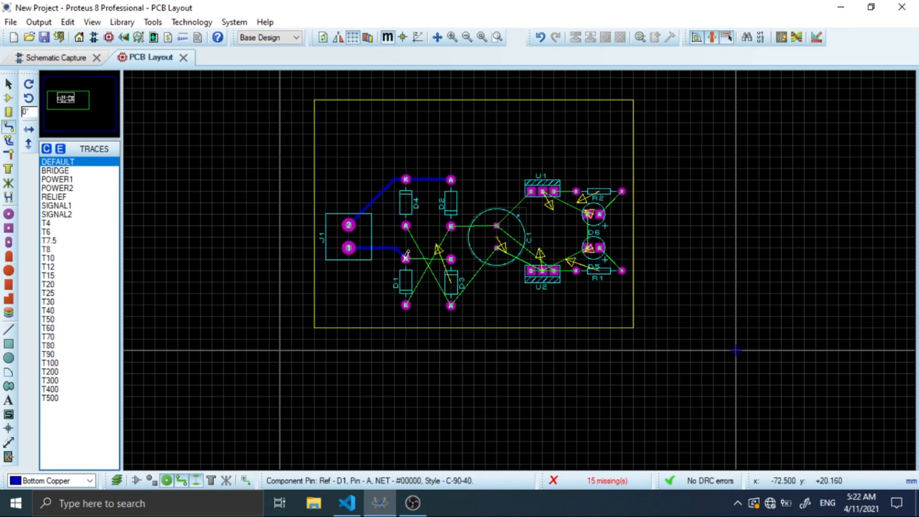
left_click(406, 305)
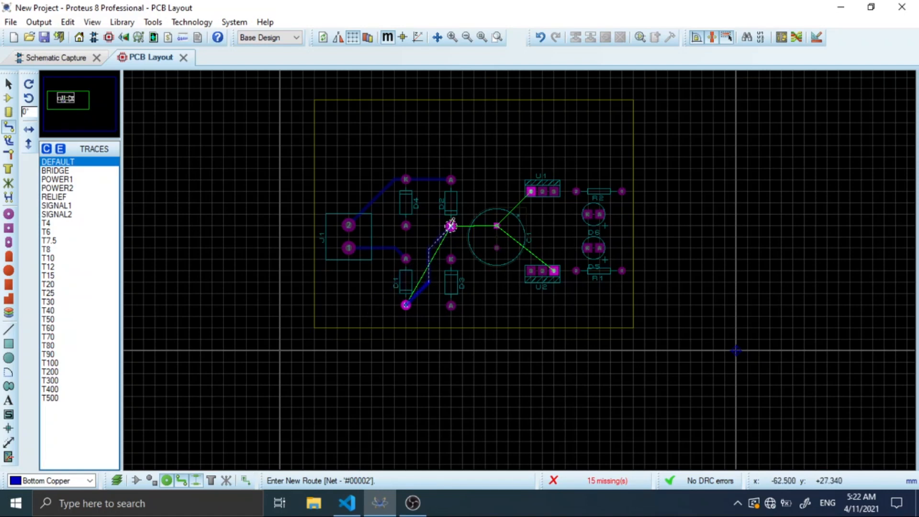
left_click(450, 226)
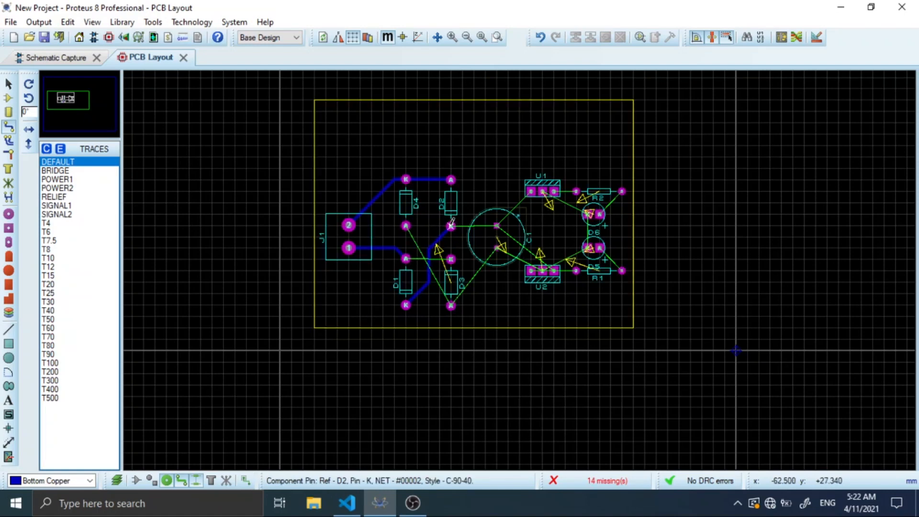
Route a bottom copper track from D4's anode, between D1's pads and around D1's cathode, to D3's anode pad.
left_click(406, 226)
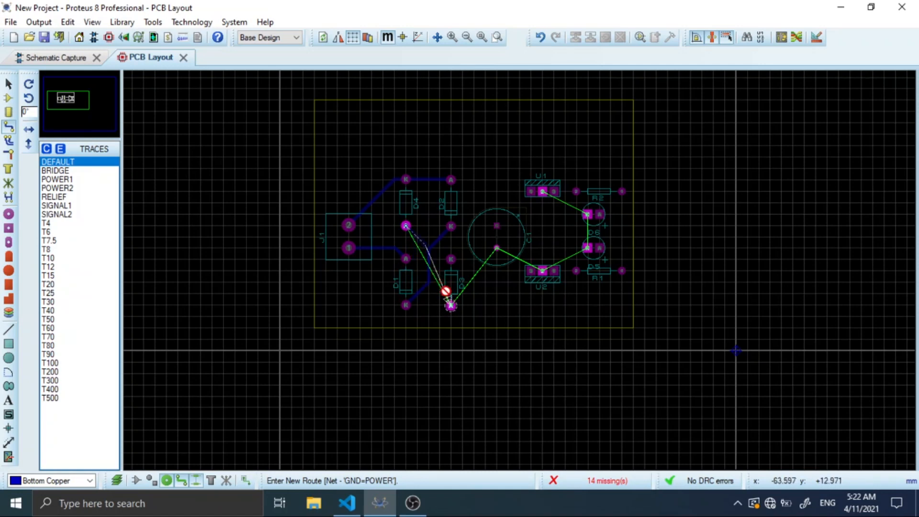
left_click(418, 269)
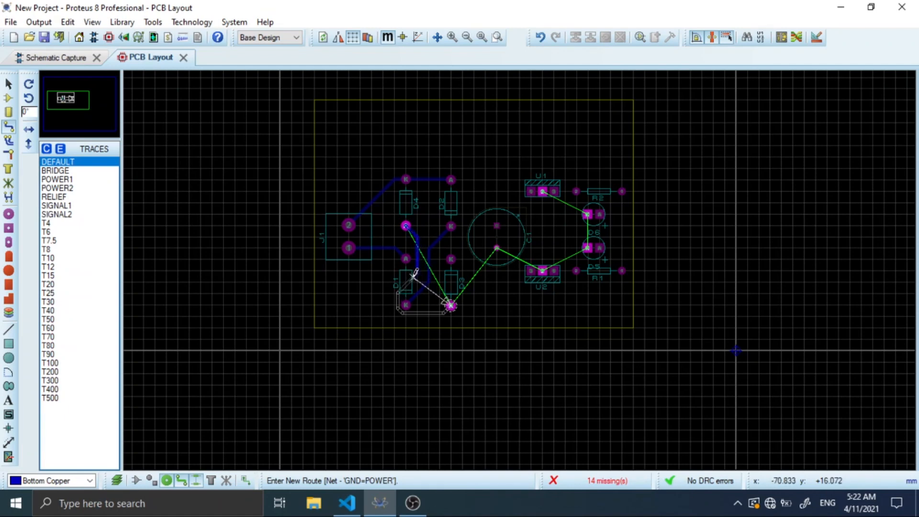
left_click(391, 286)
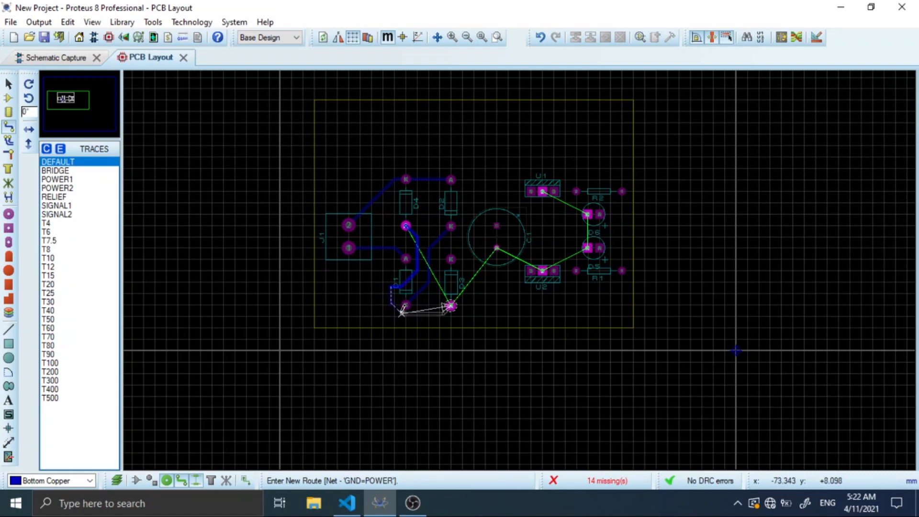
left_click(386, 319)
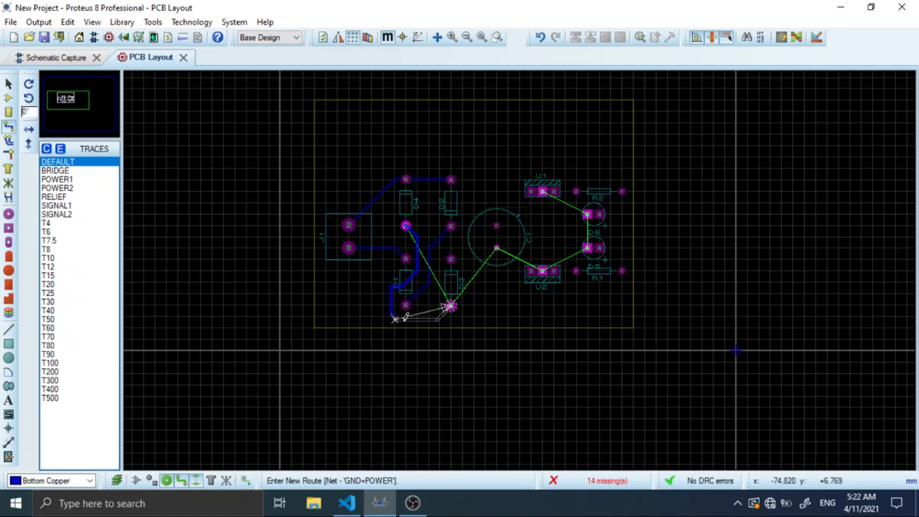
left_click(404, 321)
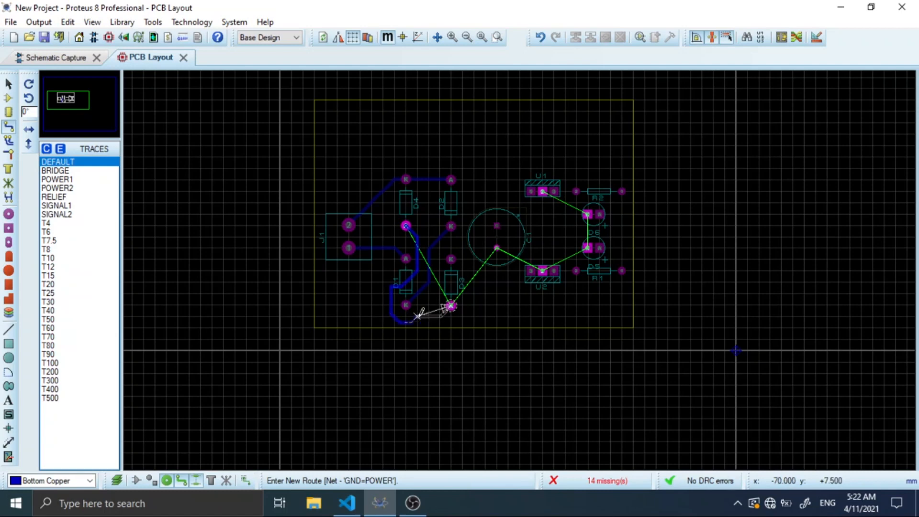
left_click(451, 304)
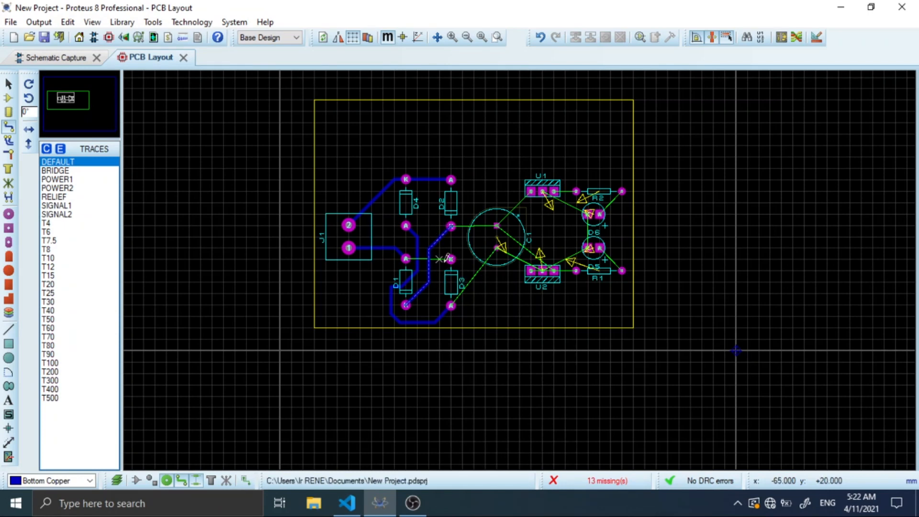
Route a bottom copper track from the J1 pin 1 to D1 track, between the pads of D4 and D2, to D3's cathode pad.
left_click(406, 259)
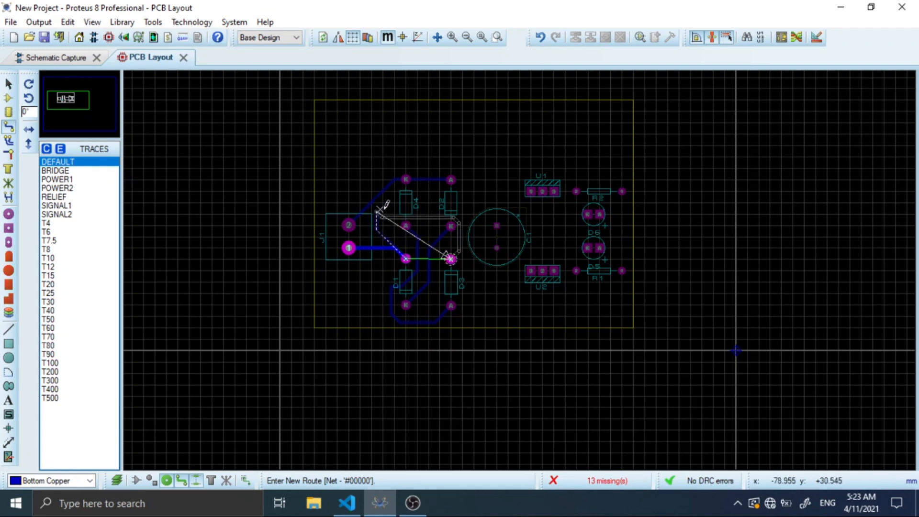
left_click(465, 198)
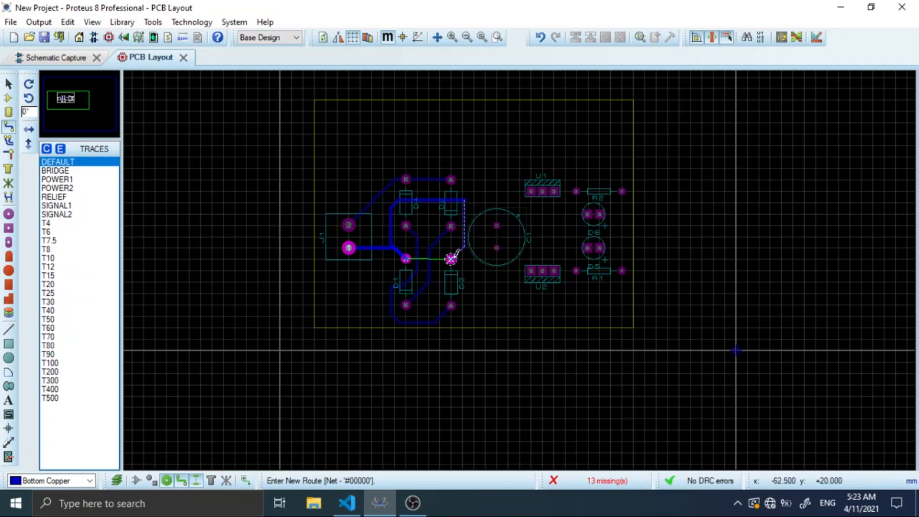
left_click(451, 259)
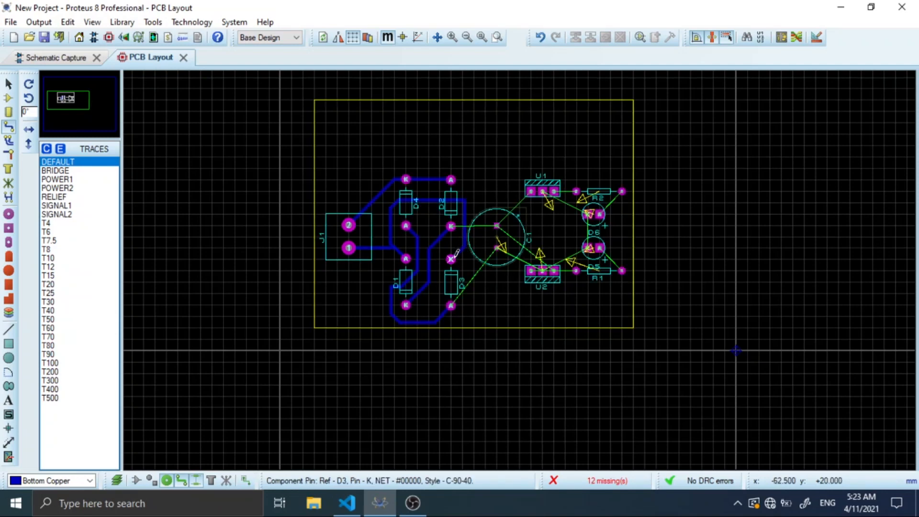
left_click(450, 225)
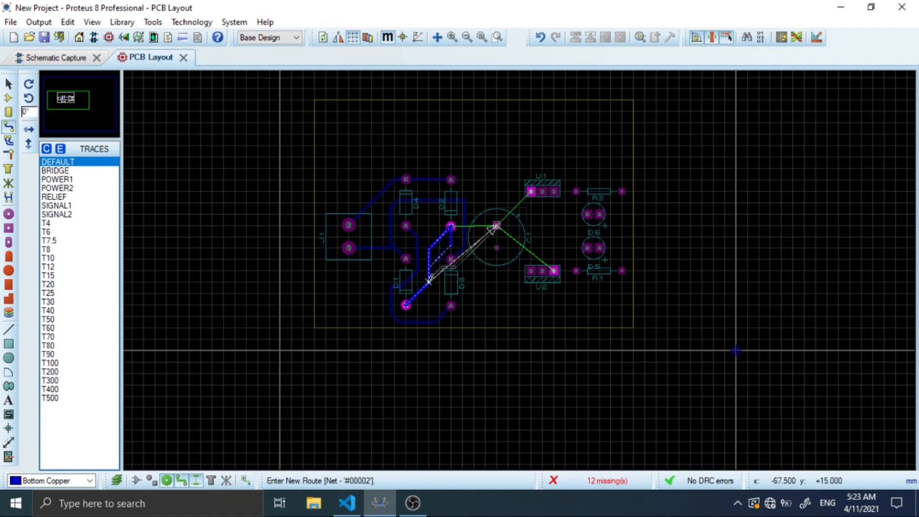
left_click(451, 225)
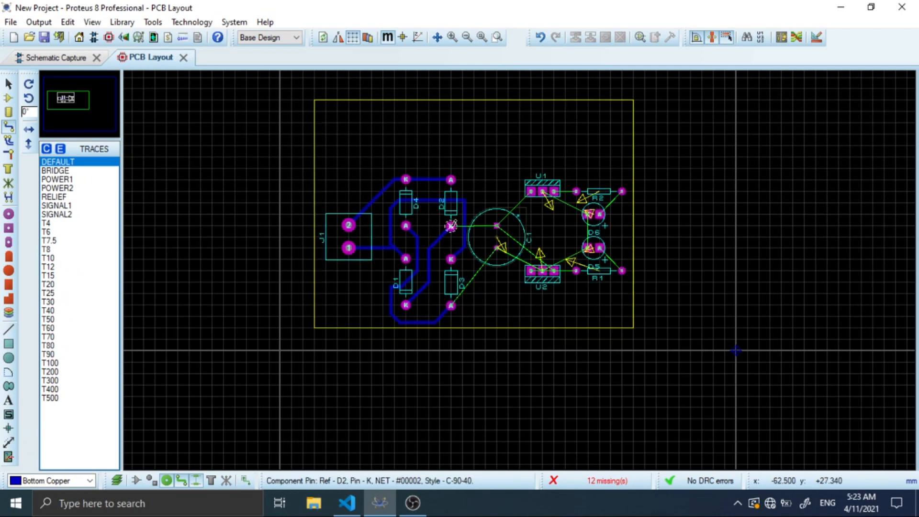
left_click(429, 281)
key("Escape")
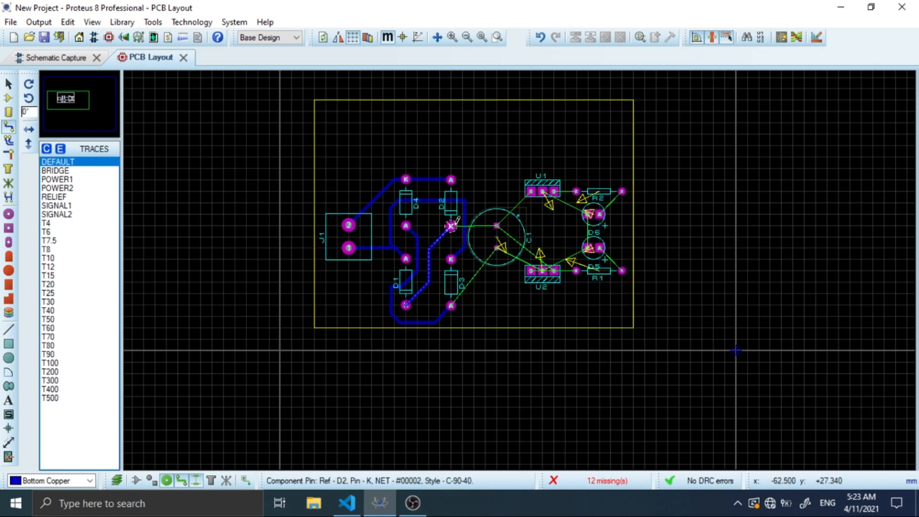
Branch a bottom copper track off the D1–D2 cathode track, between D3's pads, to C1's positive pad.
left_click(451, 225)
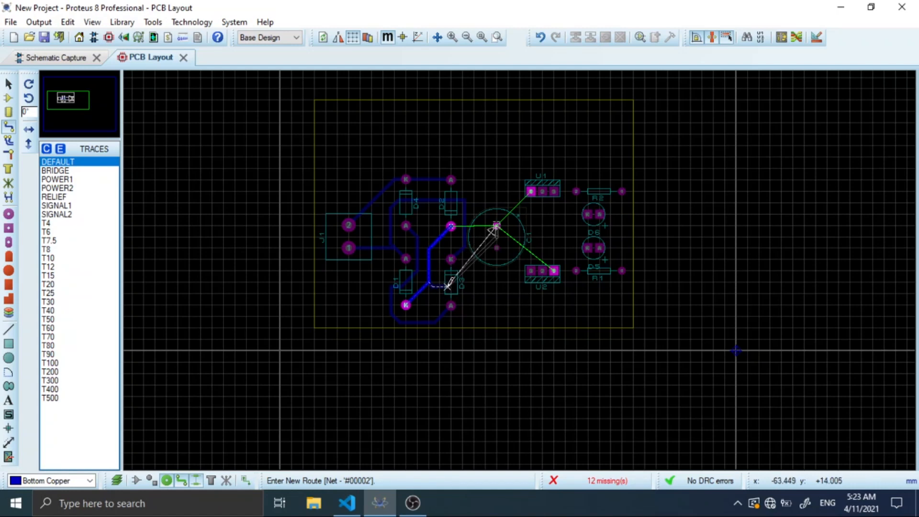
left_click(458, 282)
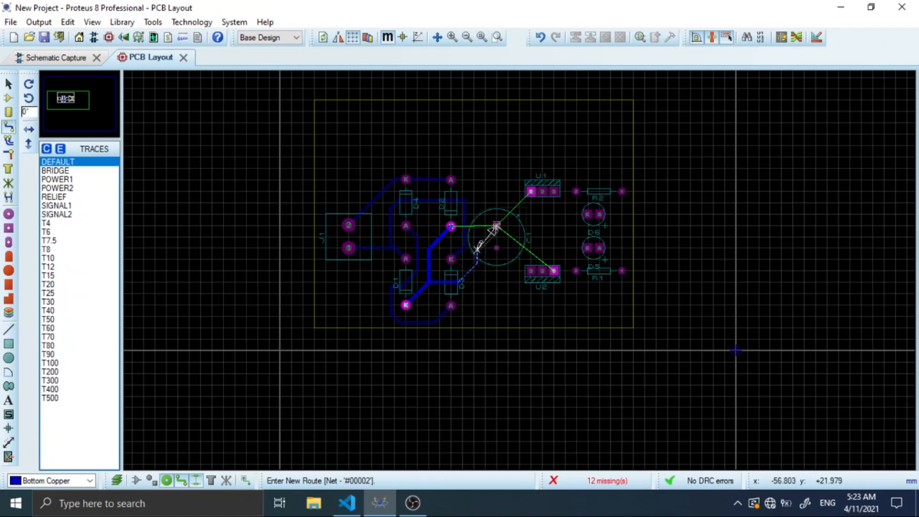
left_click(497, 224)
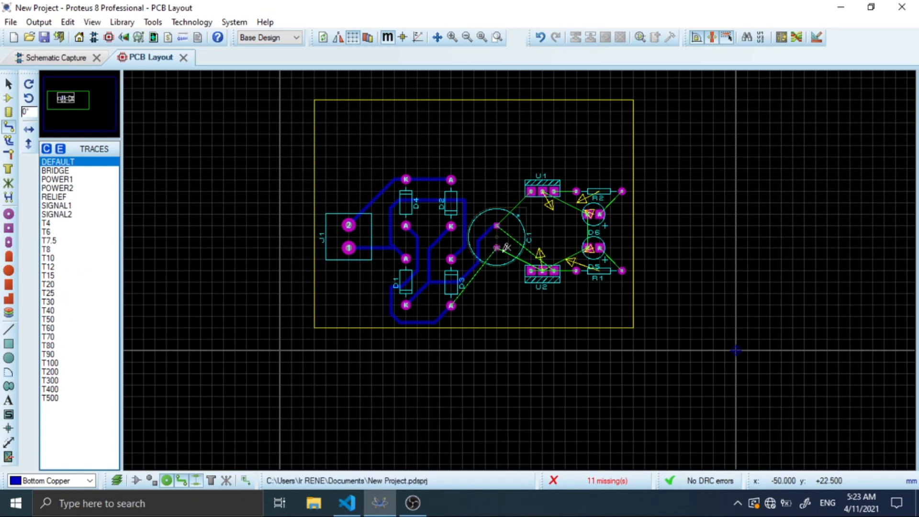
Route bottom copper tracks from D3's anode to C1's negative pad and from C1's positive pad to U1's leftmost pad.
left_click(453, 305)
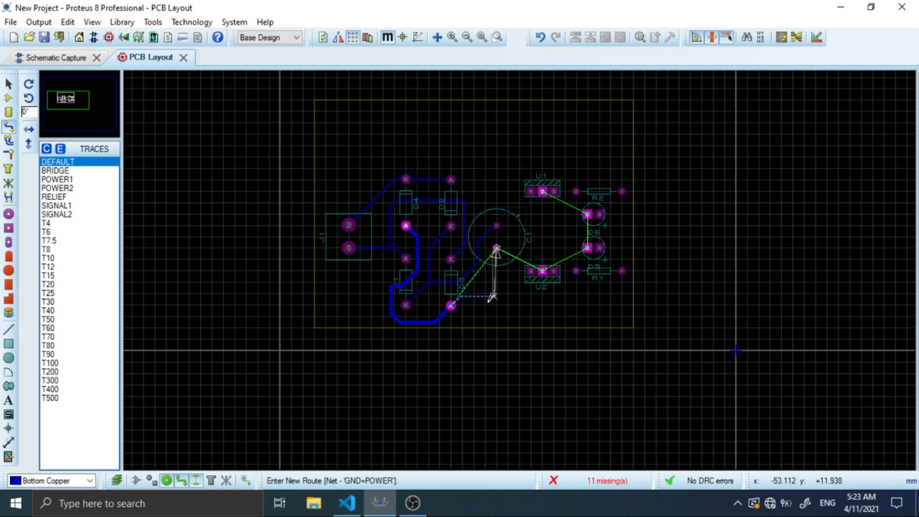
left_click(498, 285)
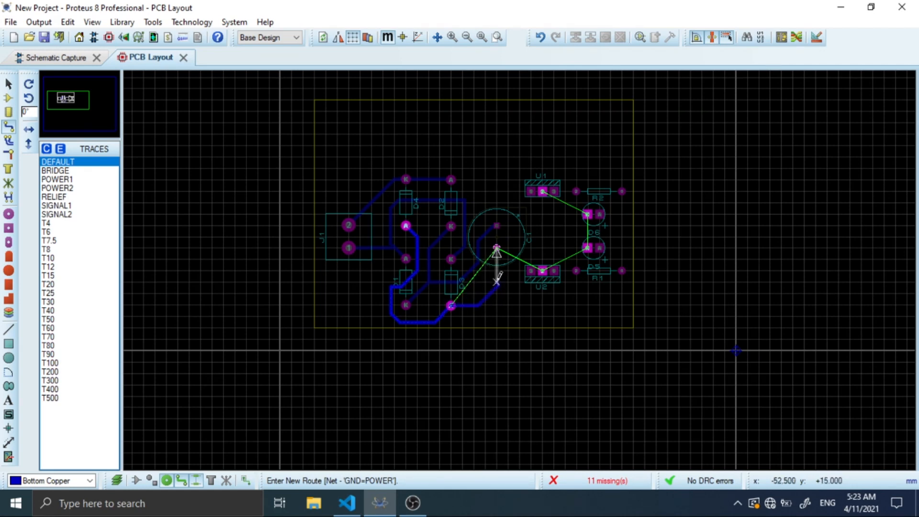
left_click(496, 225)
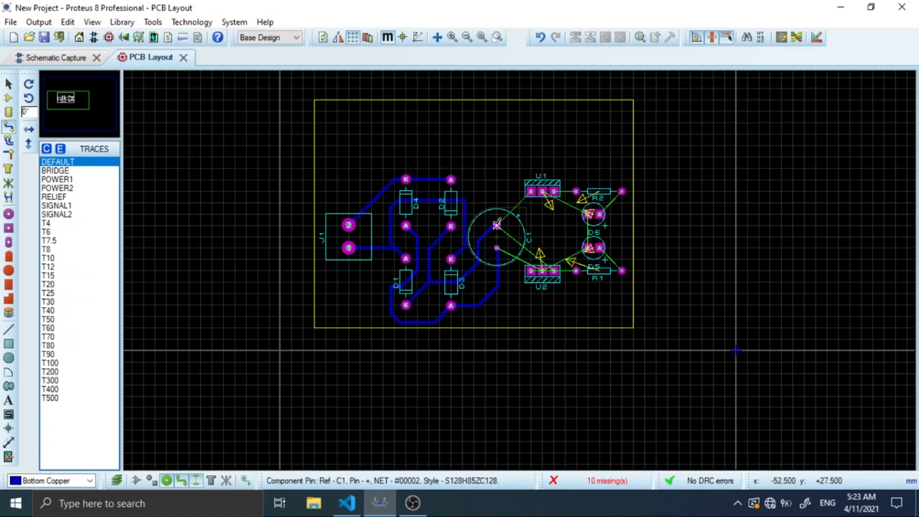
left_click(496, 225)
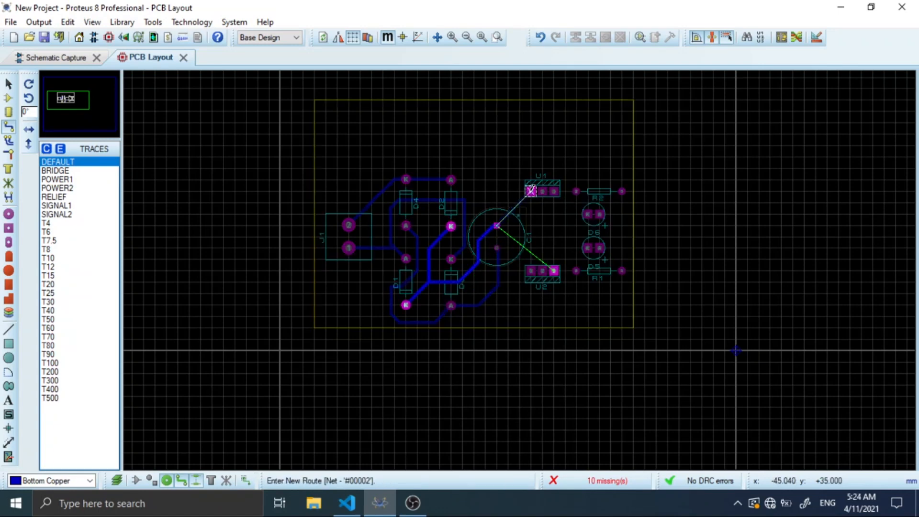
left_click(530, 190)
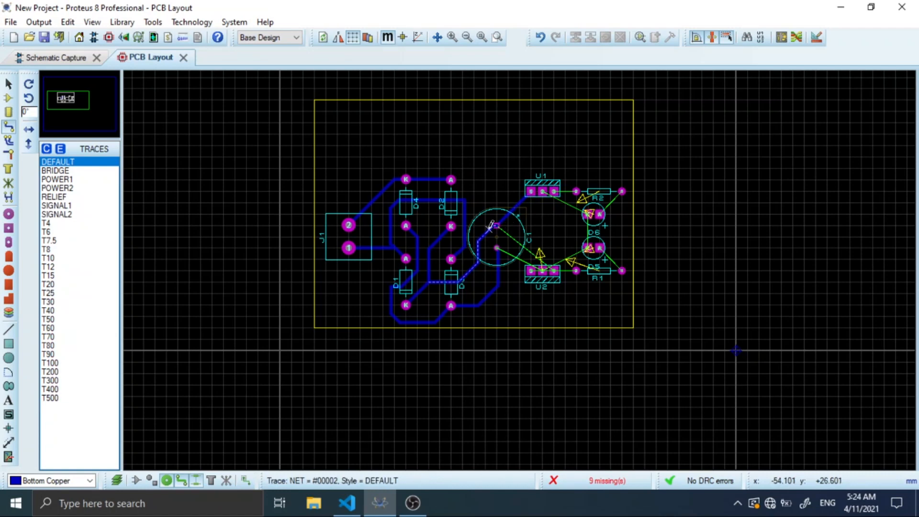
Try two bottom copper routes from C1's negative pad towards U2's middle pad and undo them.
left_click(497, 247)
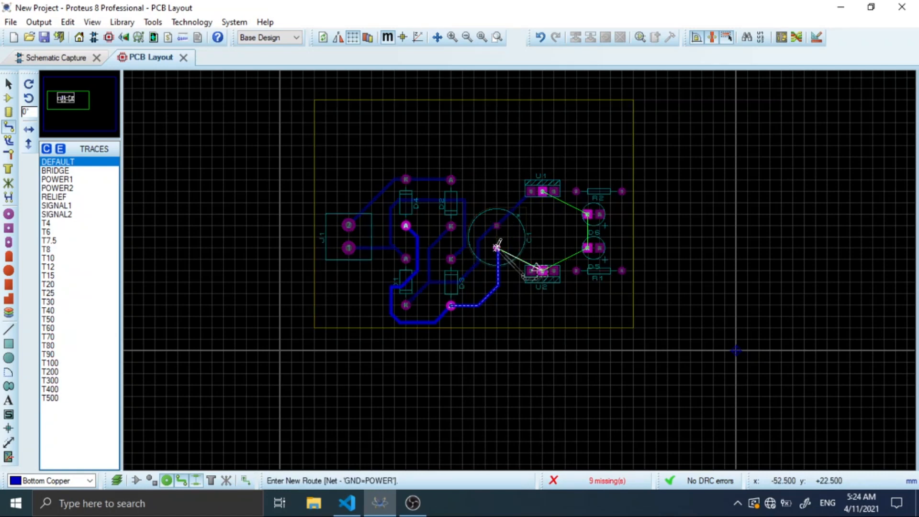
right_click(541, 268)
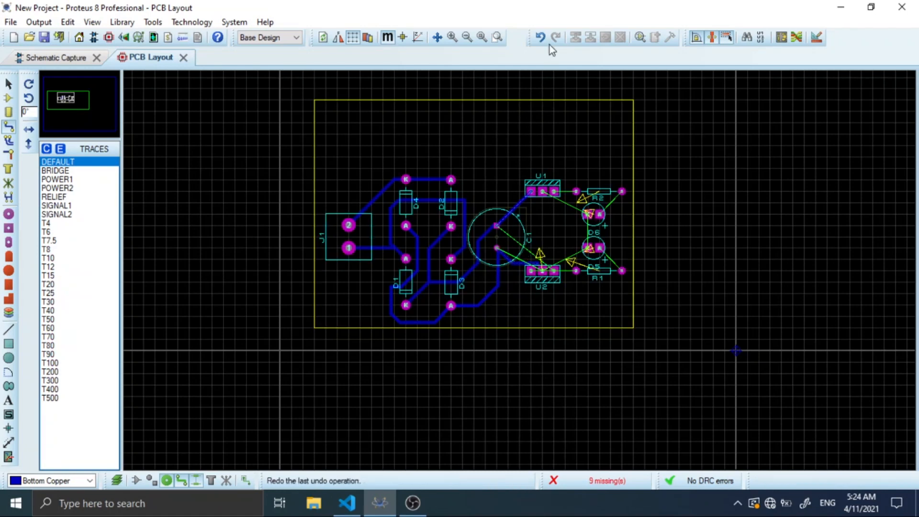
left_click(539, 38)
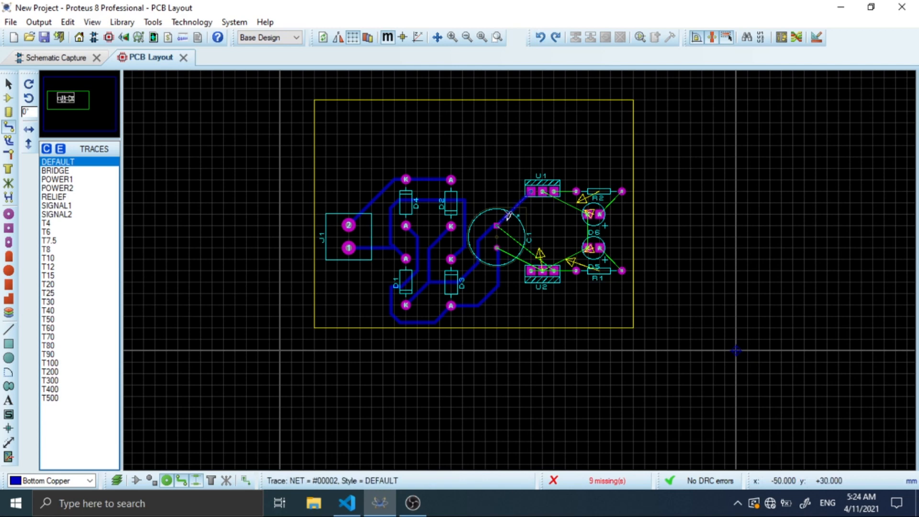
left_click(497, 247)
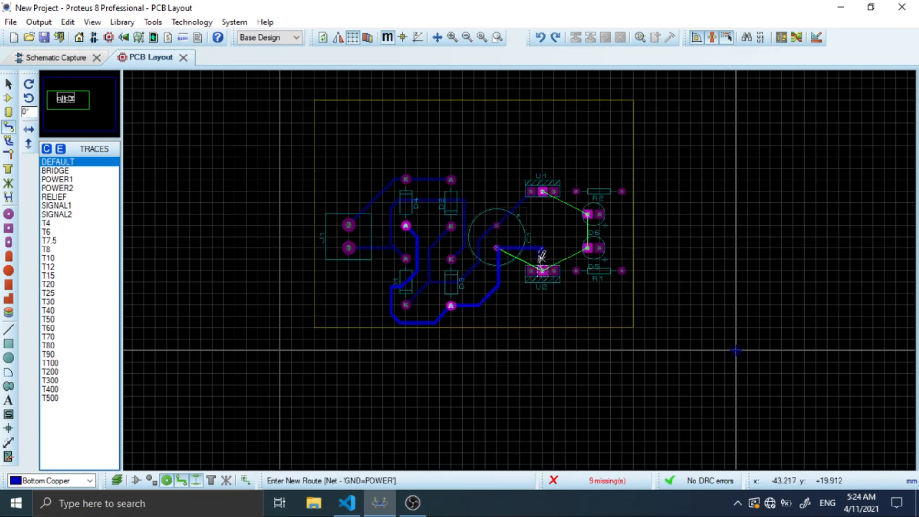
right_click(540, 209)
left_click(540, 38)
Route a bottom copper track from C1's negative pad to U2's middle pad.
left_click(497, 247)
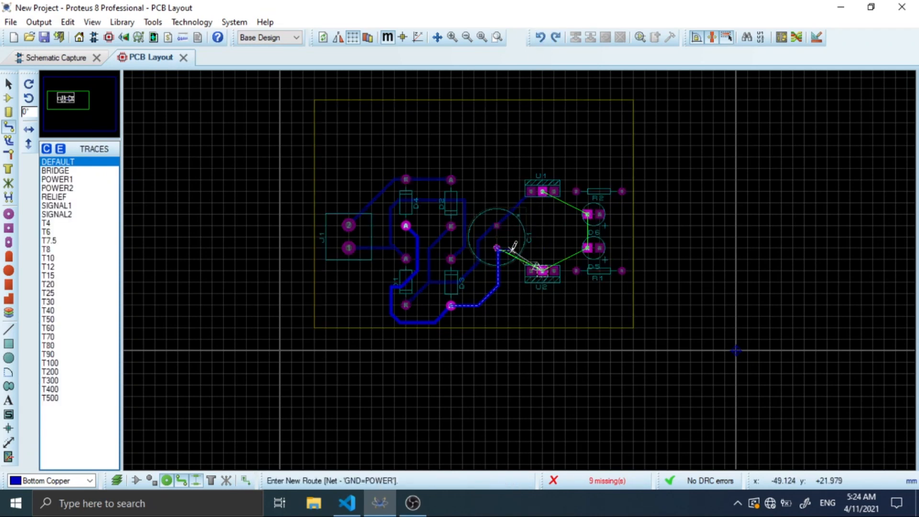
left_click(542, 270)
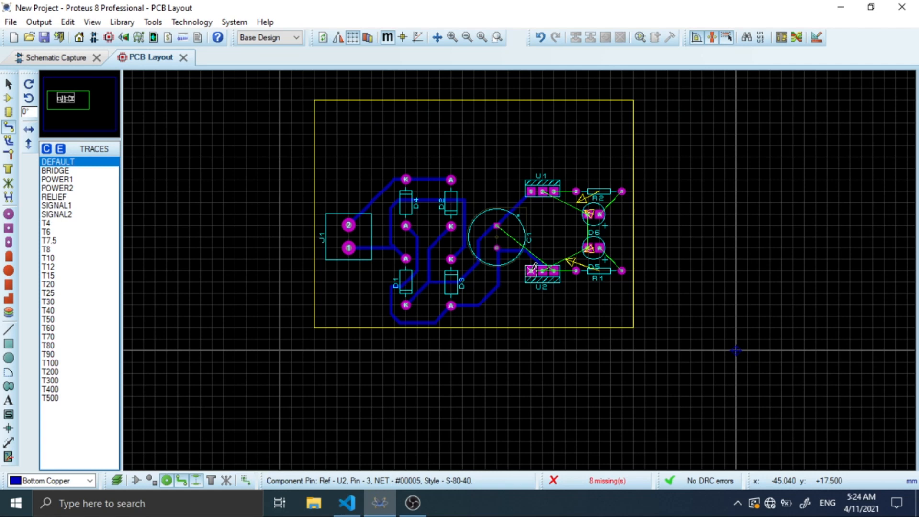
Route bottom copper tracks from C1's positive pad to U2's rightmost pad and from U2's leftmost pad around to R1's nearer pad.
left_click(497, 225)
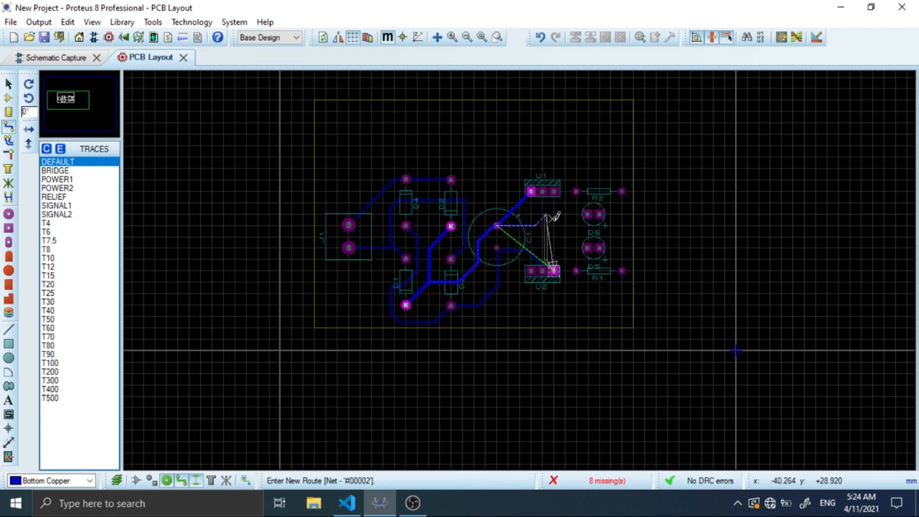
left_click(554, 270)
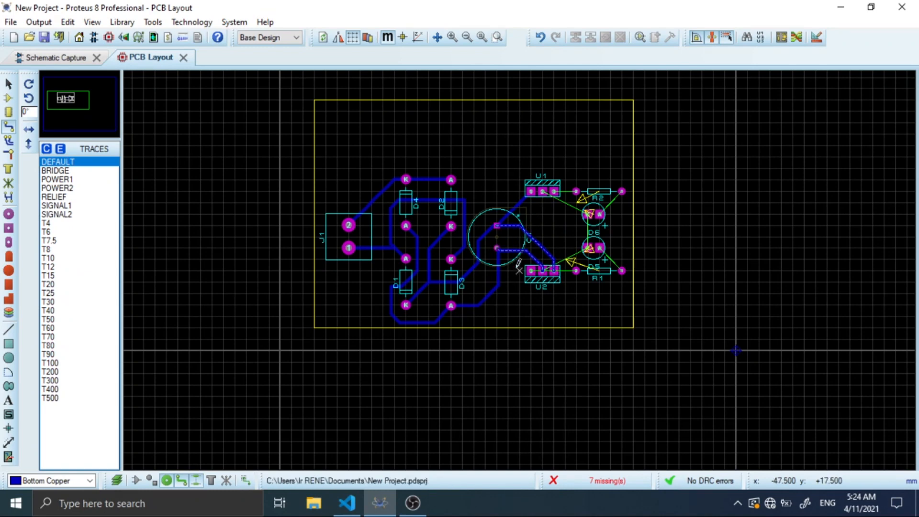
left_click(531, 271)
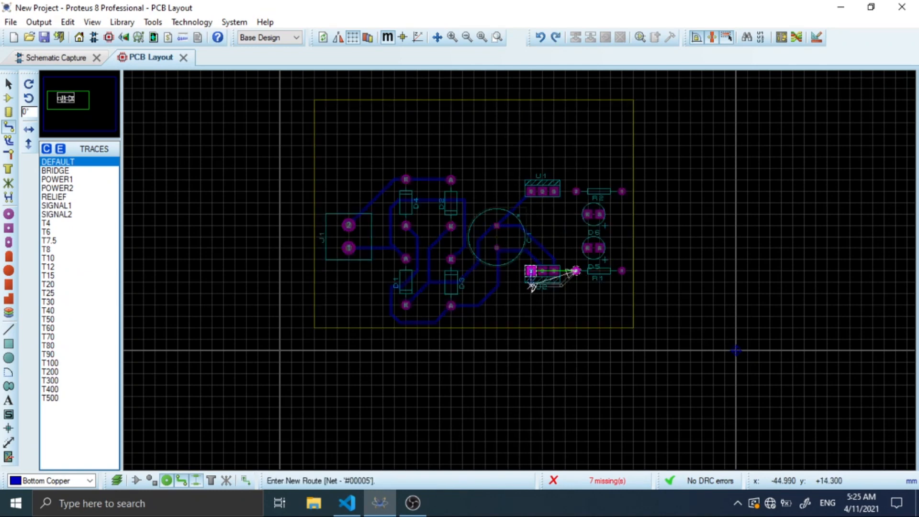
left_click(545, 314)
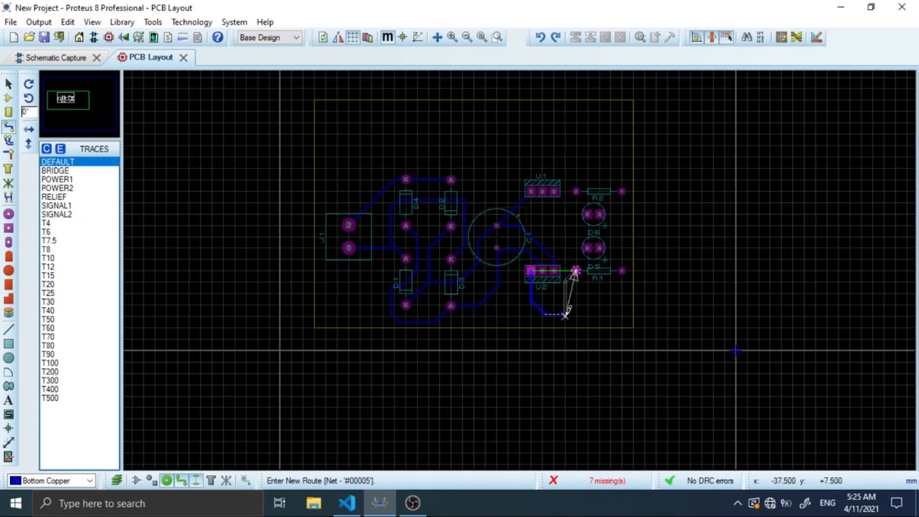
left_click(577, 271)
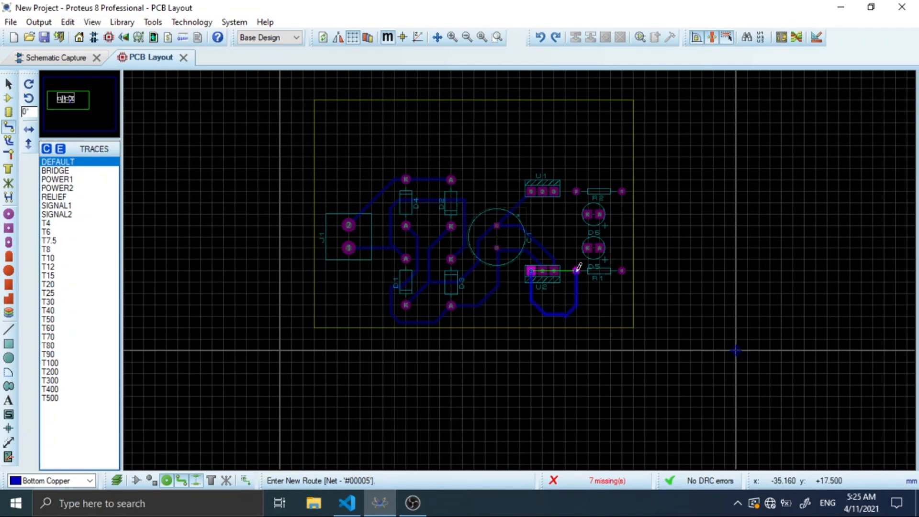
Route bottom copper ground tracks from U2's middle pad to D5's cathode, and from U1's middle pad through D6's cathode to D5's cathode.
left_click(543, 269)
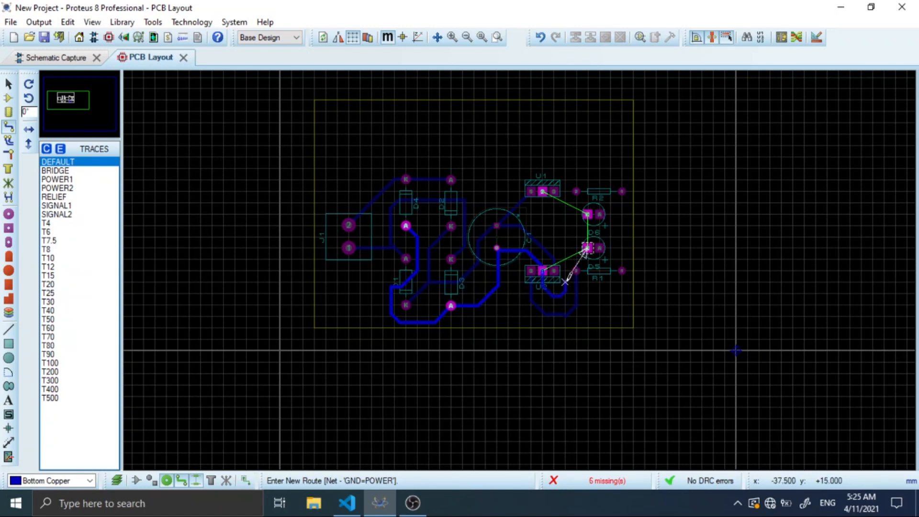
left_click(587, 247)
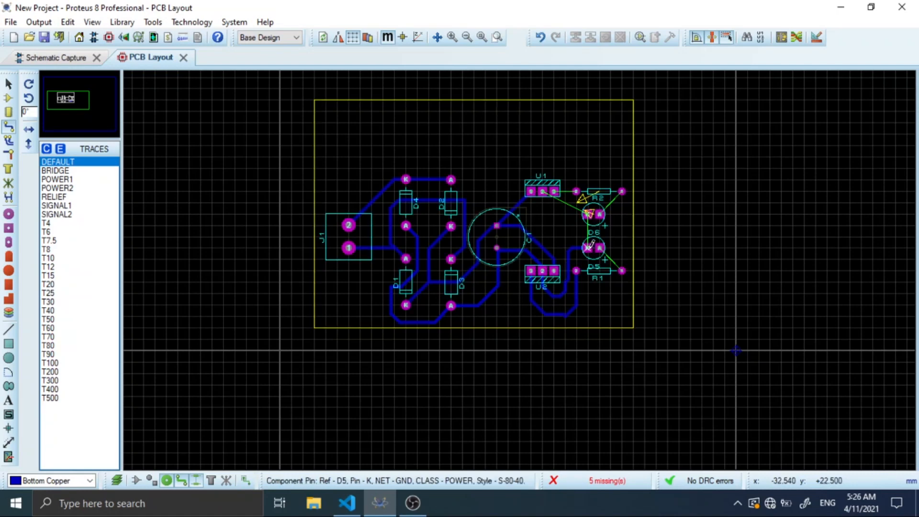
left_click(542, 192)
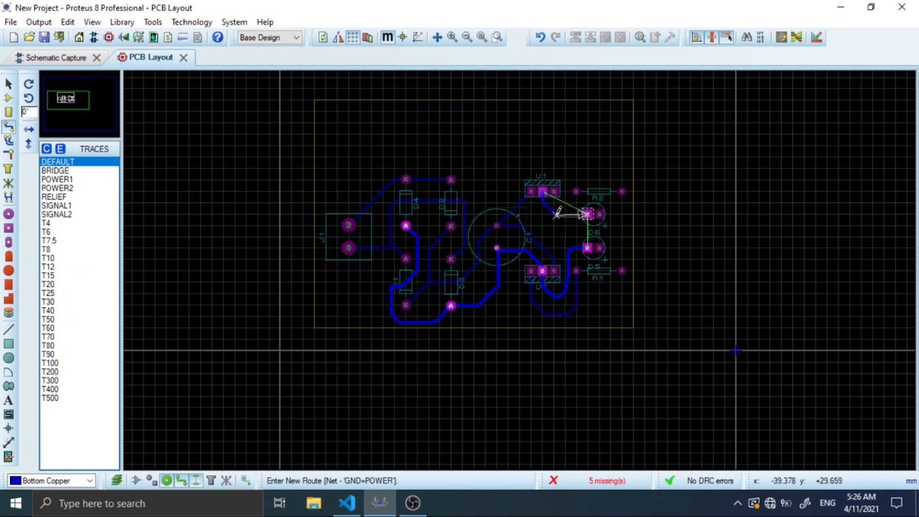
left_click(588, 213)
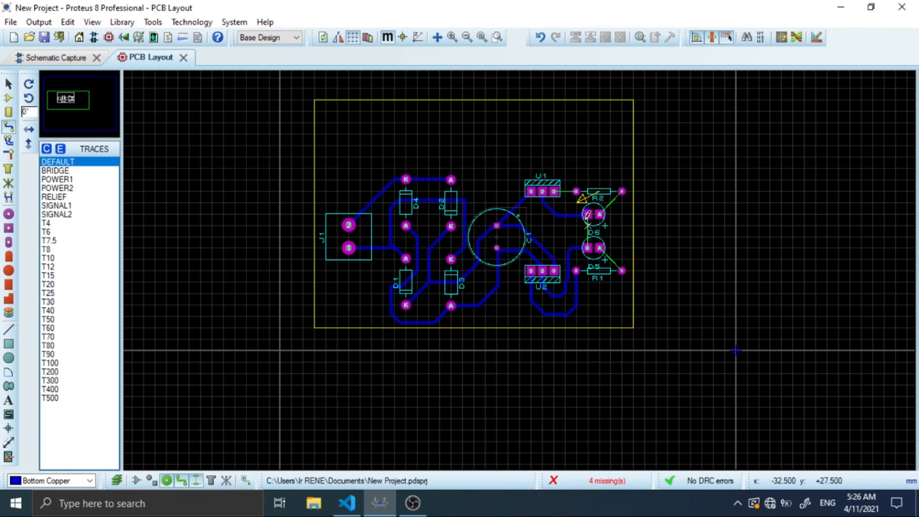
left_click(587, 214)
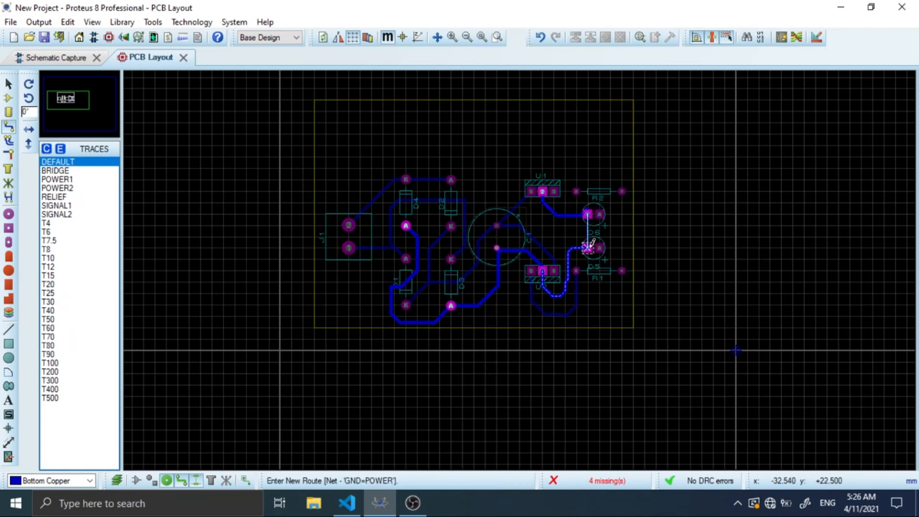
left_click(588, 247)
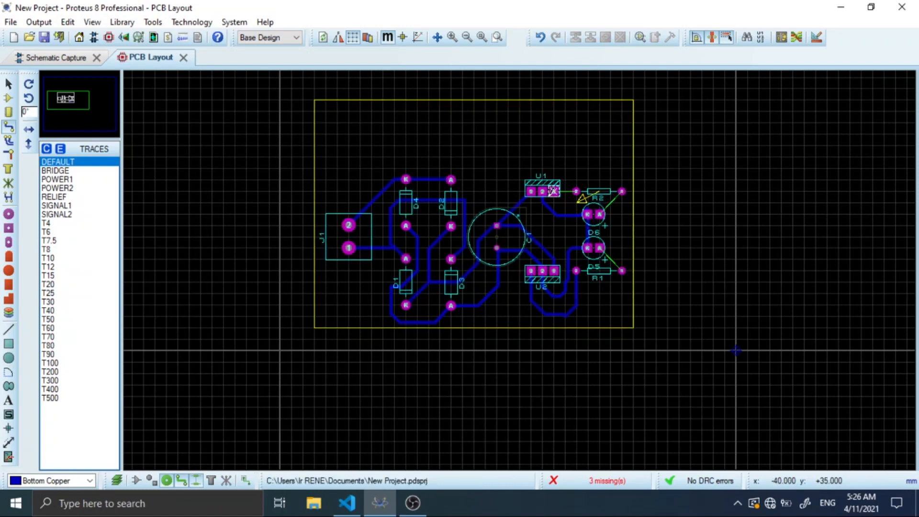
Route bottom copper tracks from U1's rightmost pad to R2, from D6's anode to R2's outer pad, and from D5's anode to R1's outer pad.
left_click(554, 191)
left_click(576, 191)
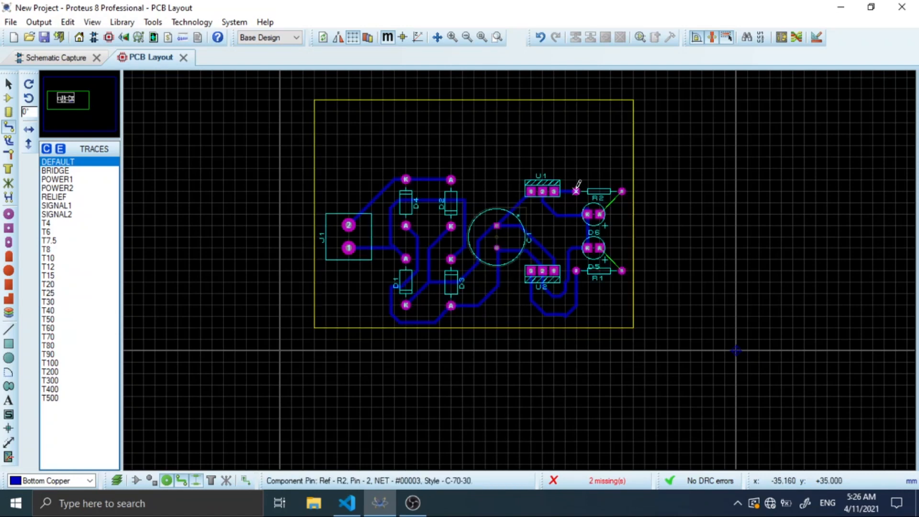
left_click(622, 191)
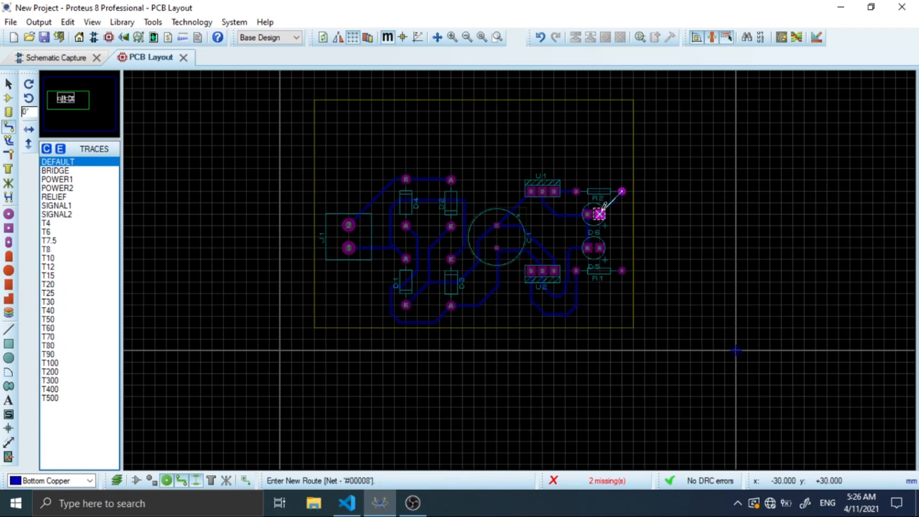
left_click(621, 191)
left_click(600, 247)
left_click(622, 270)
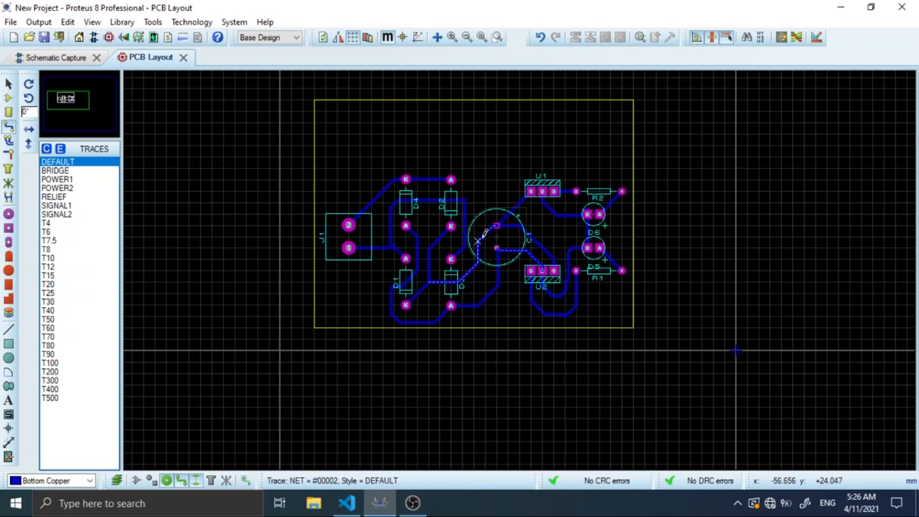
Inspect the fully routed board and compare its connections with the schematic.
key("F6")
scroll(519, 271, "down", 1)
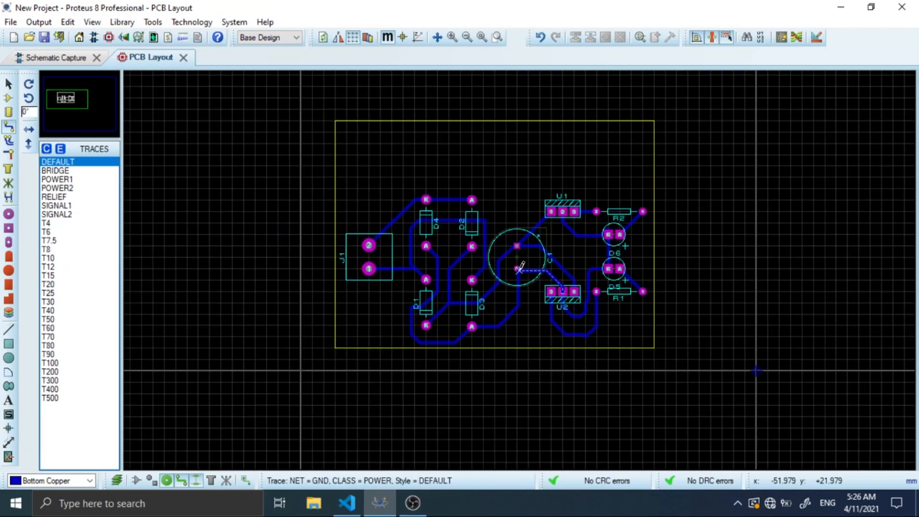
scroll(519, 270, "up", 1)
scroll(520, 267, "down", 1)
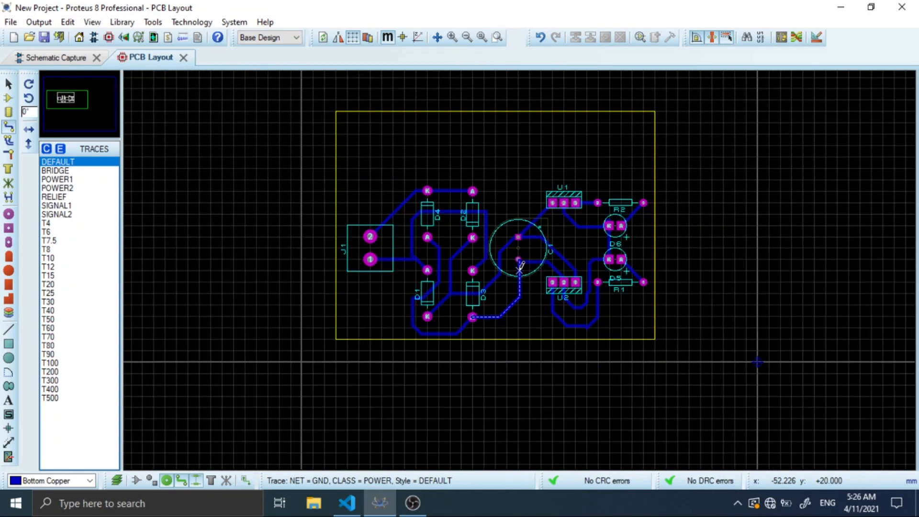
left_click(68, 58)
left_click(139, 57)
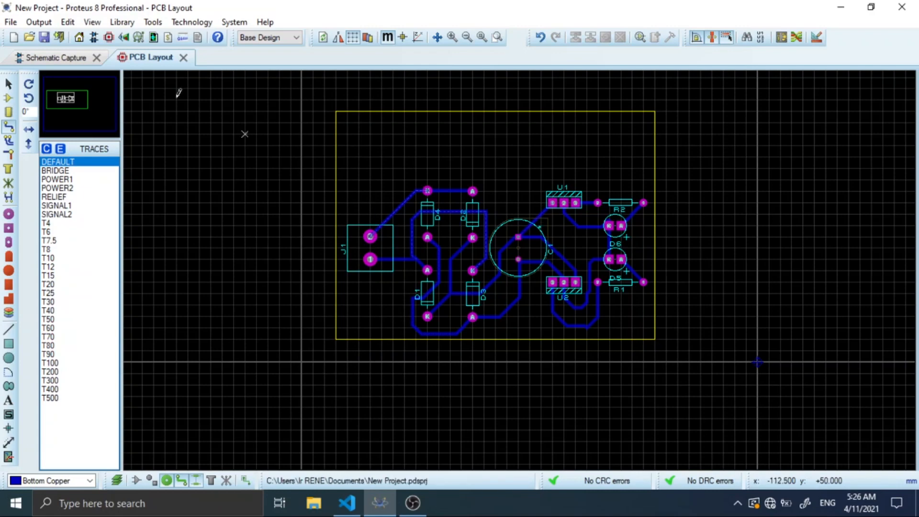
left_click(80, 59)
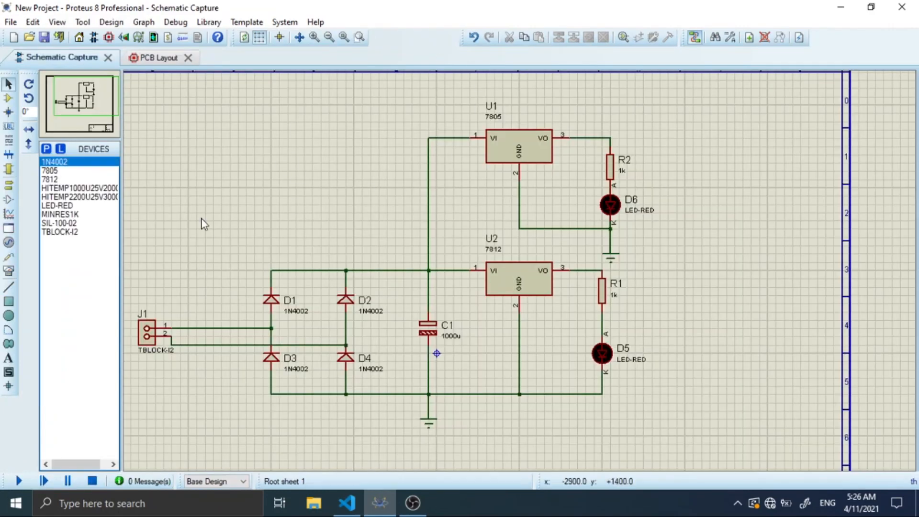
left_click(154, 57)
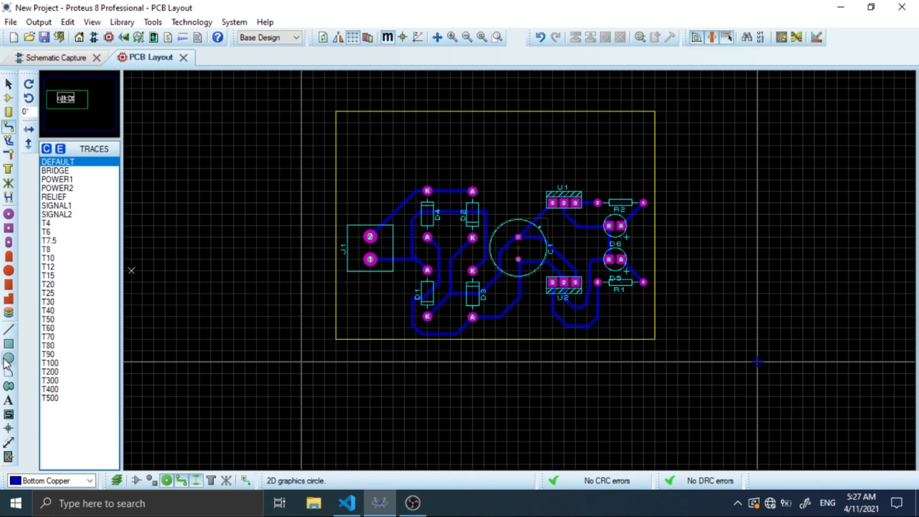
Place the graphics text EEE_WOLF on the Bottom Copper layer near the board's upper-left corner.
left_click(8, 401)
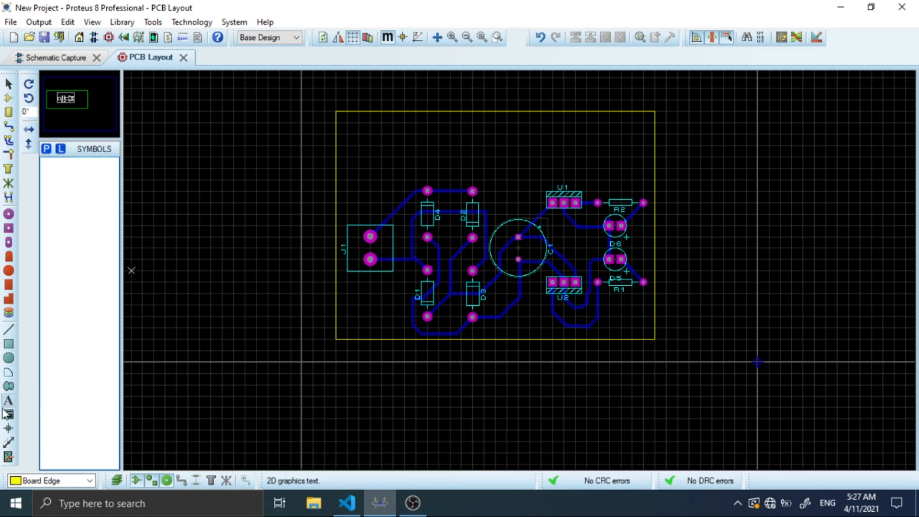
left_click(48, 481)
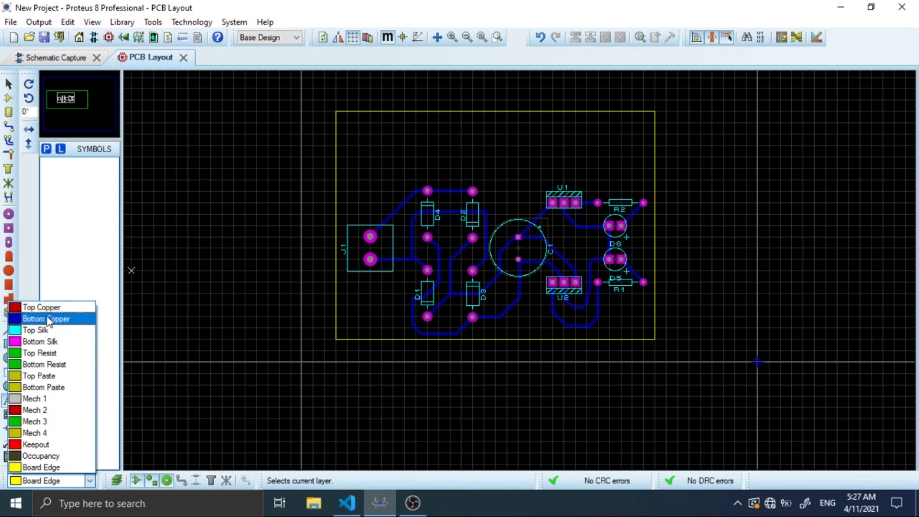
left_click(48, 319)
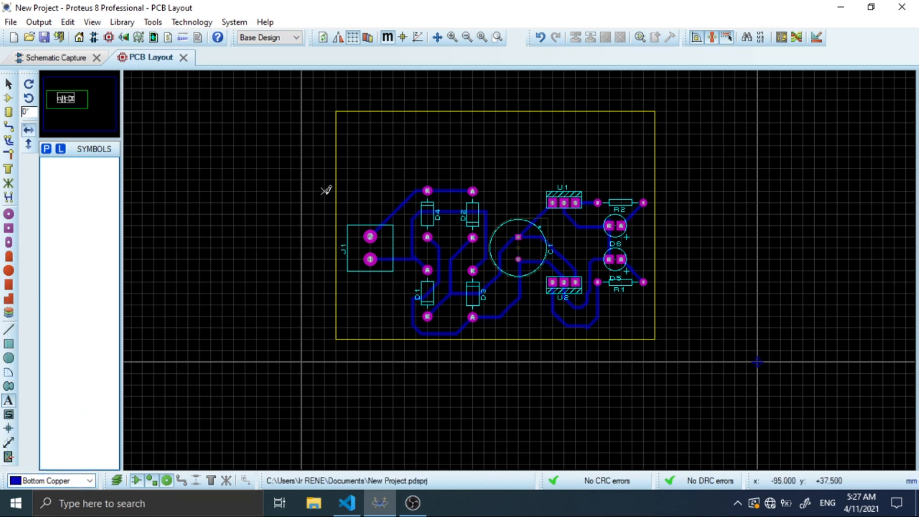
left_click(383, 132)
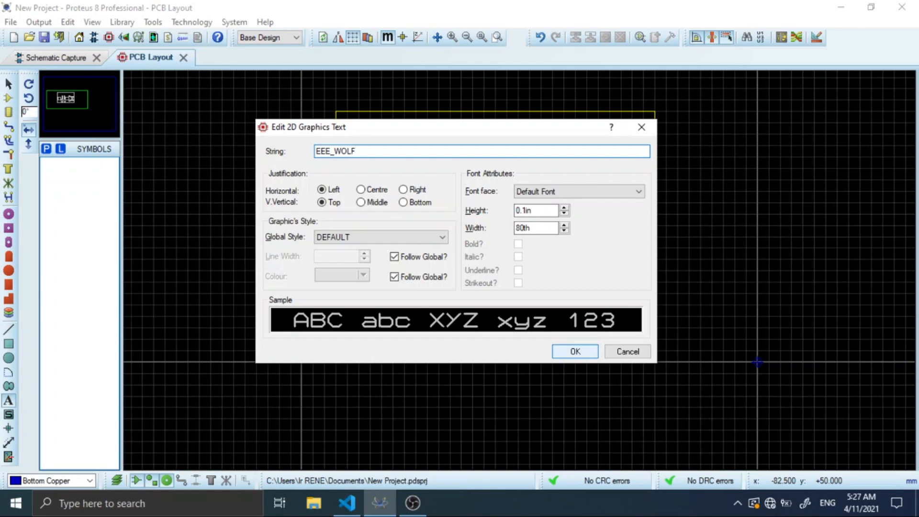
left_click(565, 350)
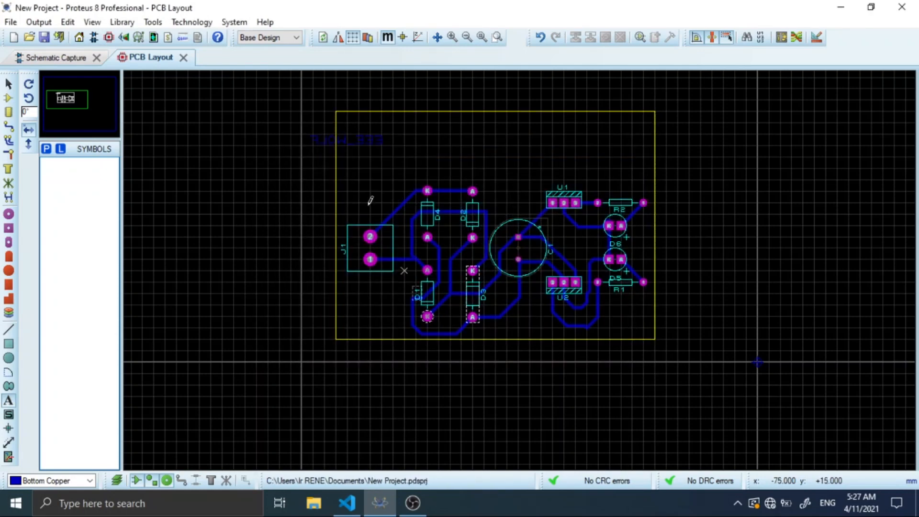
left_click(574, 349)
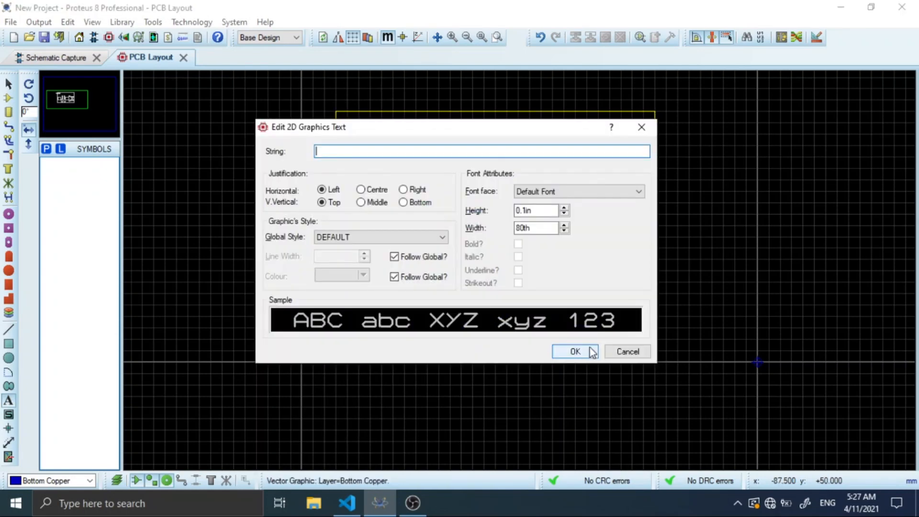
left_click(651, 133)
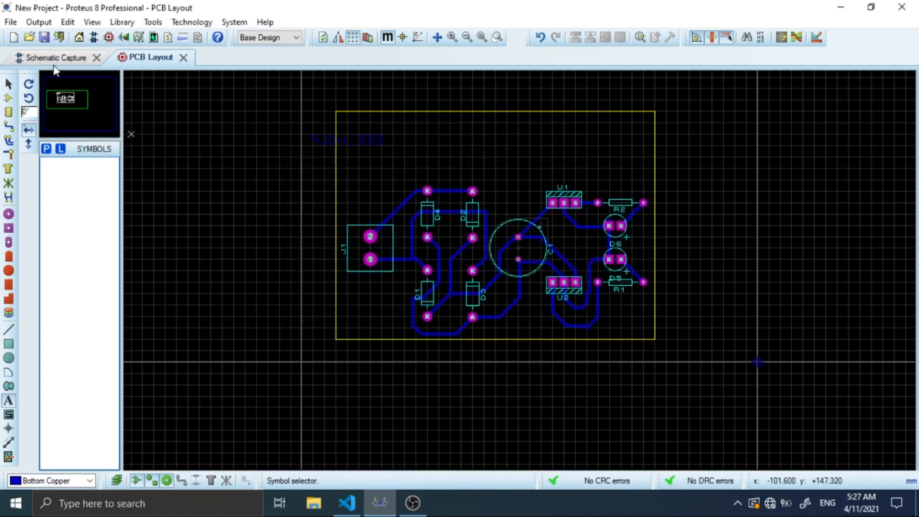
Move the EEE_WOLF text fully inside the board edge, just above D4 and D2.
left_click(10, 84)
left_click(367, 140)
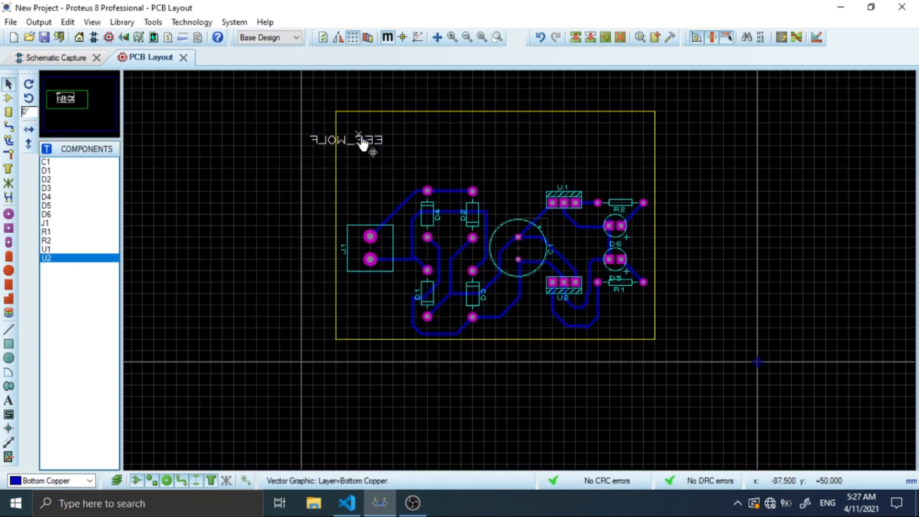
left_click_drag(358, 139, 484, 153)
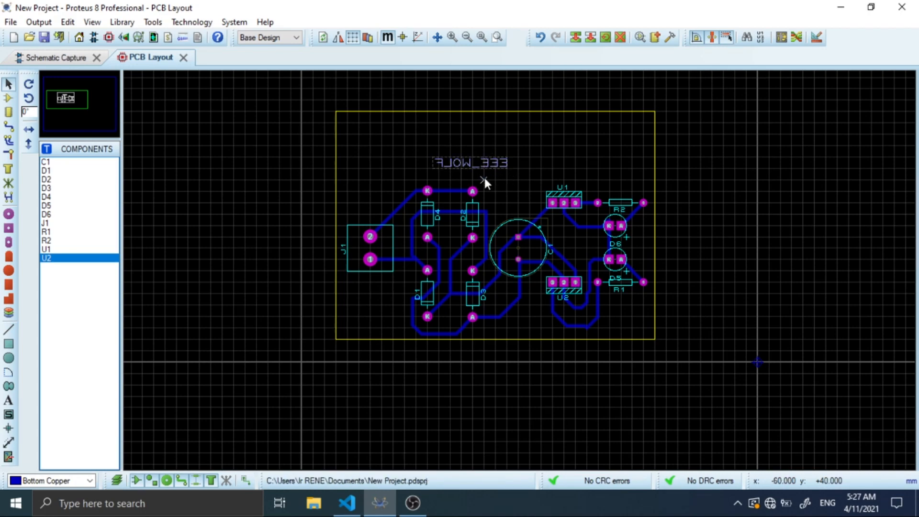
Set the EEE_WOLF text's height to 0.2in.
double_click(470, 165)
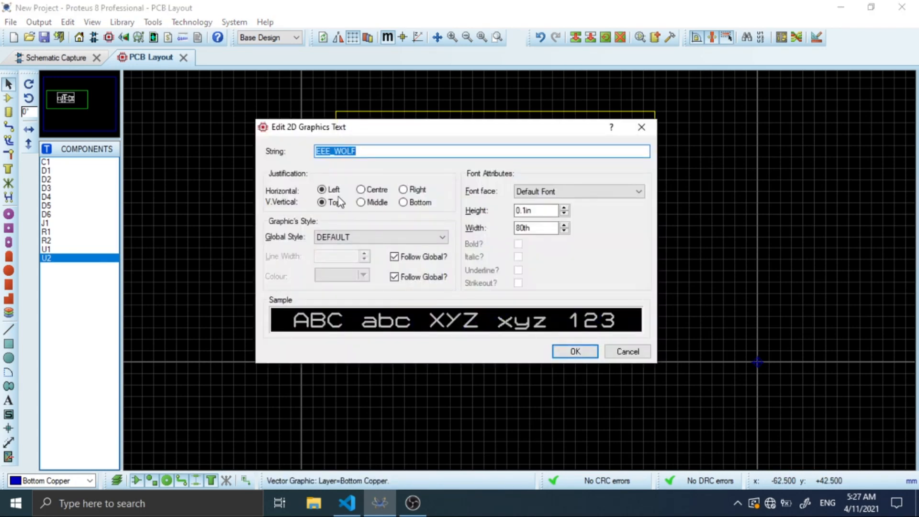
left_click(565, 209)
left_click(564, 209)
left_click(565, 210)
left_click(565, 209)
left_click(565, 210)
left_click(565, 209)
left_click(565, 209)
left_click(564, 209)
left_click(565, 209)
left_click(564, 209)
left_click(575, 351)
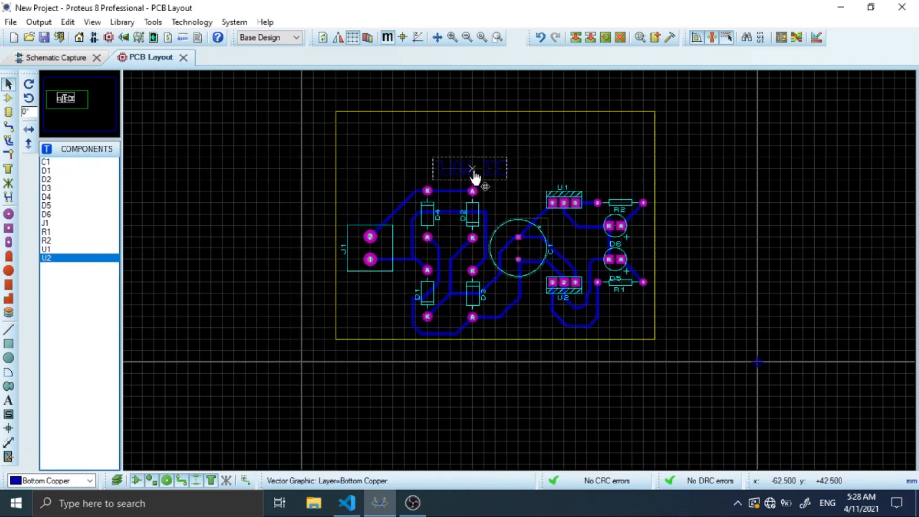
Set the EEE_WOLF text's width to 0.17in.
left_click(574, 349)
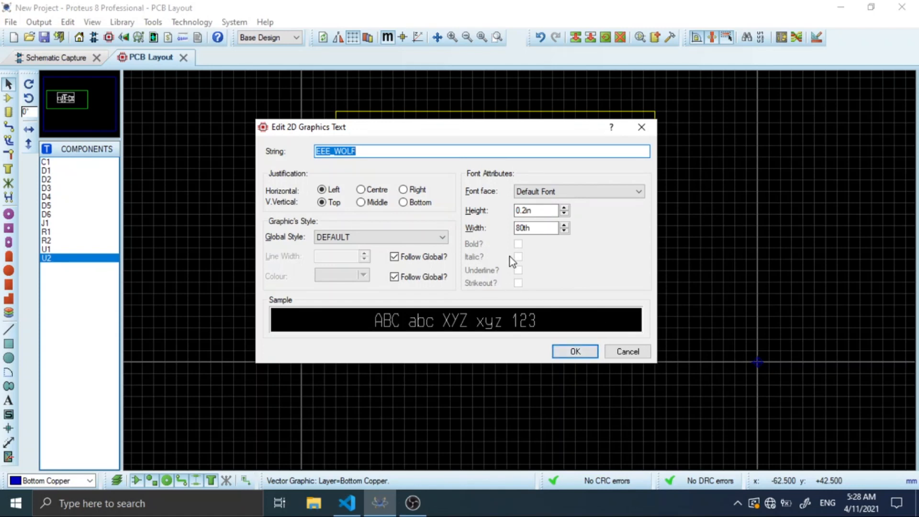
left_click(564, 225)
left_click(564, 225)
left_click(564, 225)
left_click(564, 225)
left_click(565, 225)
left_click(565, 225)
left_click(564, 224)
left_click(564, 225)
left_click(564, 225)
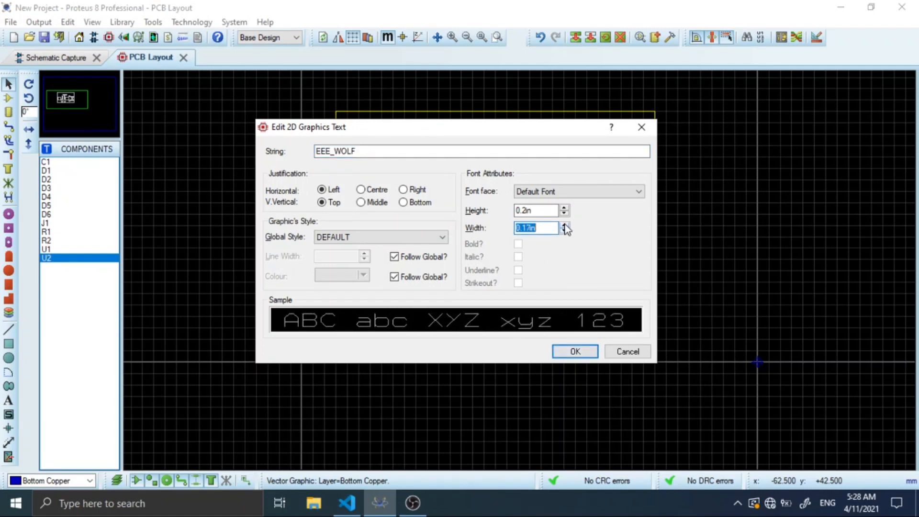
left_click(580, 350)
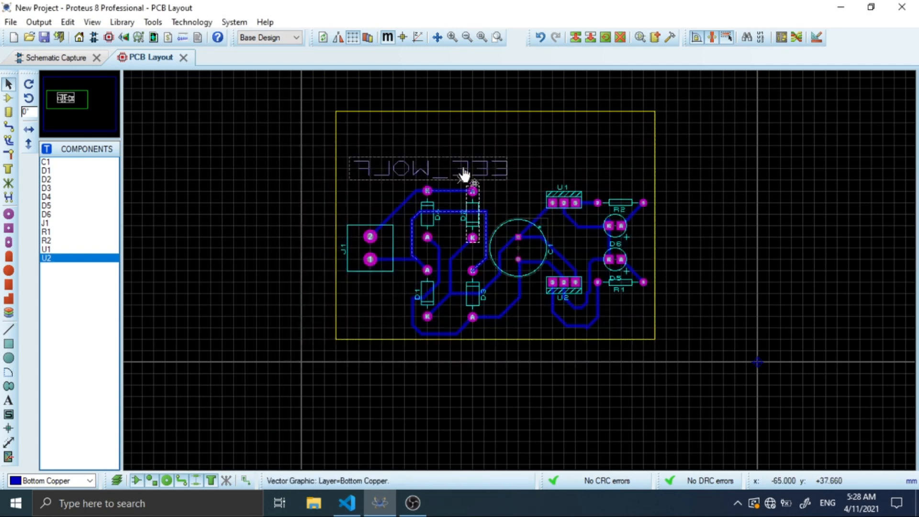
Shift the enlarged EEE_WOLF text right so it spans from D4 to U1, and select the board edge outline.
left_click_drag(464, 172, 520, 172)
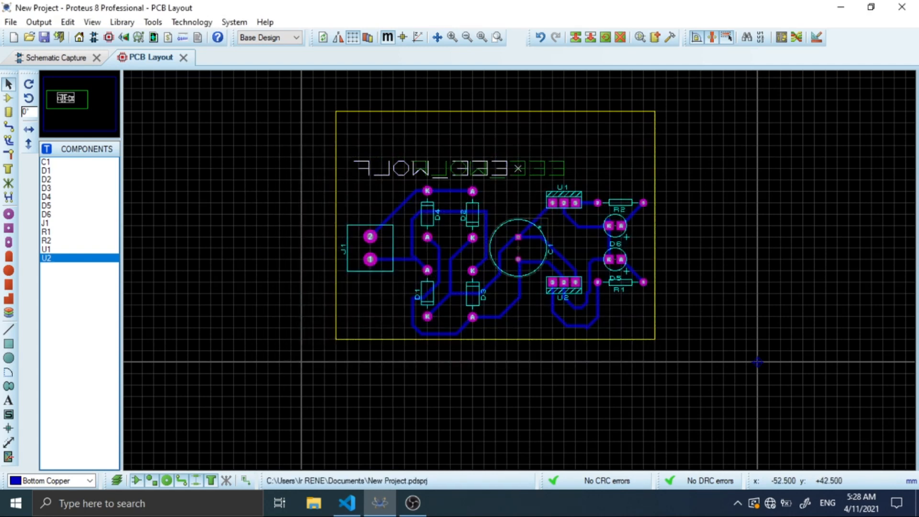
left_click(506, 115)
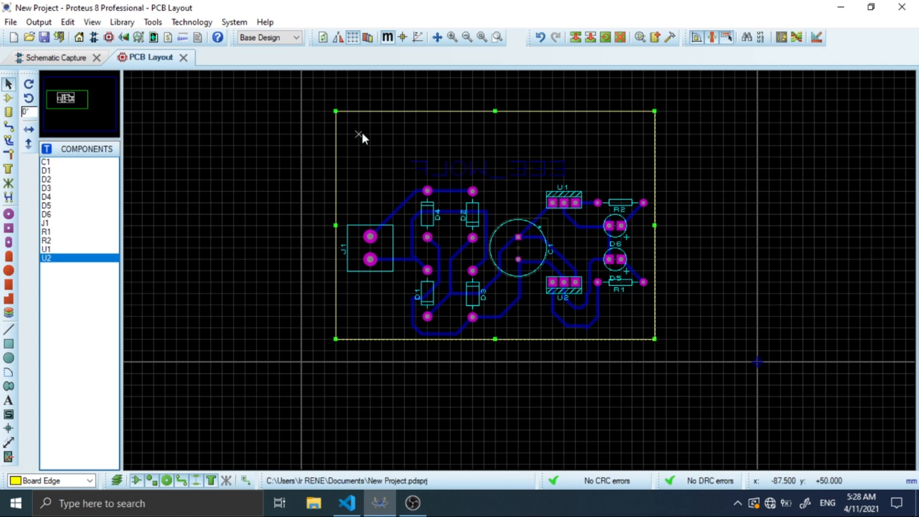
Shrink the board edge outline so its upper side sits just above the EEE_WOLF text while its sides still clear J1.
left_click_drag(335, 111, 347, 157)
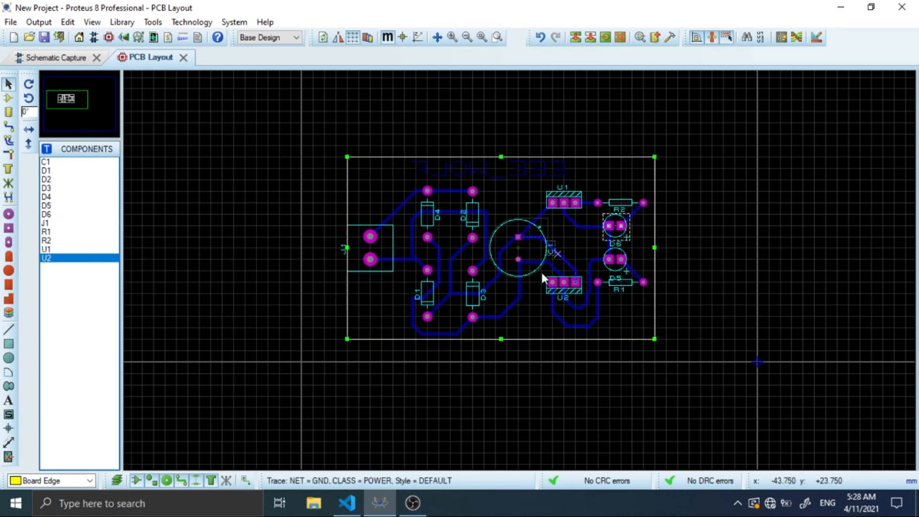
left_click_drag(347, 157, 335, 157)
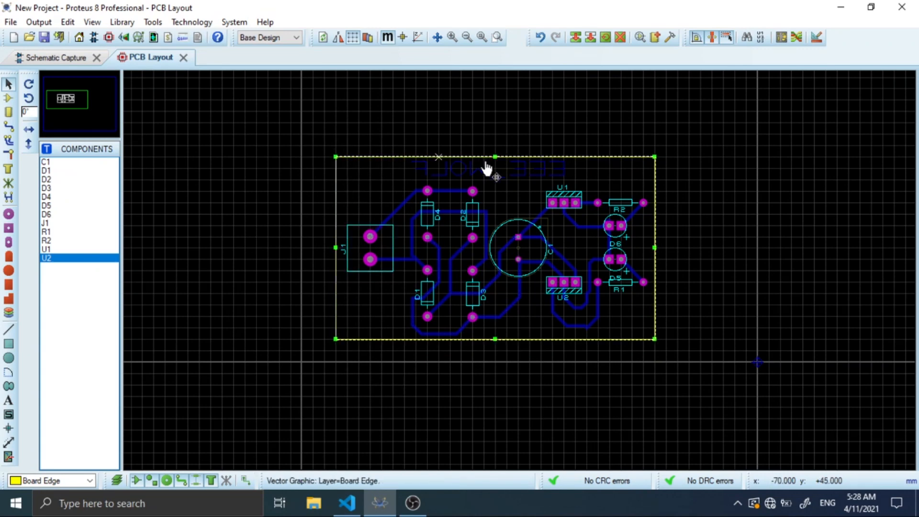
left_click(607, 99)
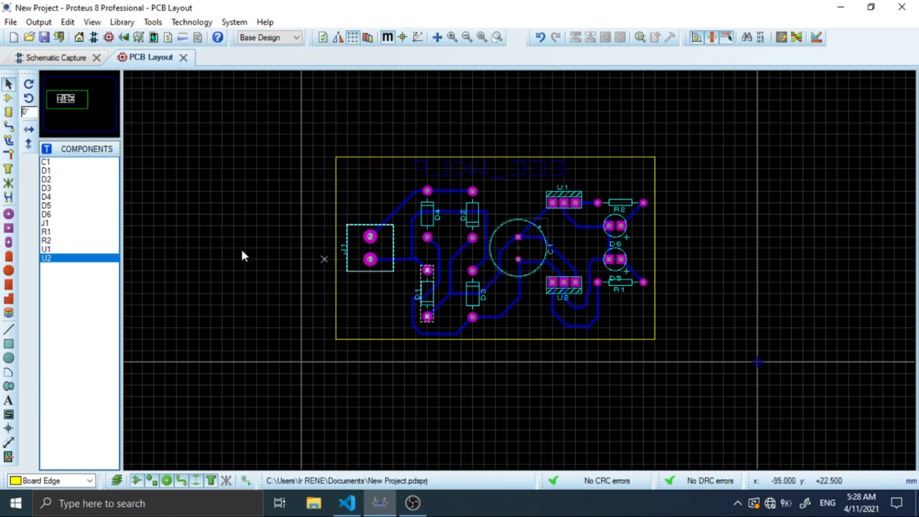
Examine the resized board in 3D, from the component side and from the bottom copper side with the EEE_WOLF label.
left_click(125, 39)
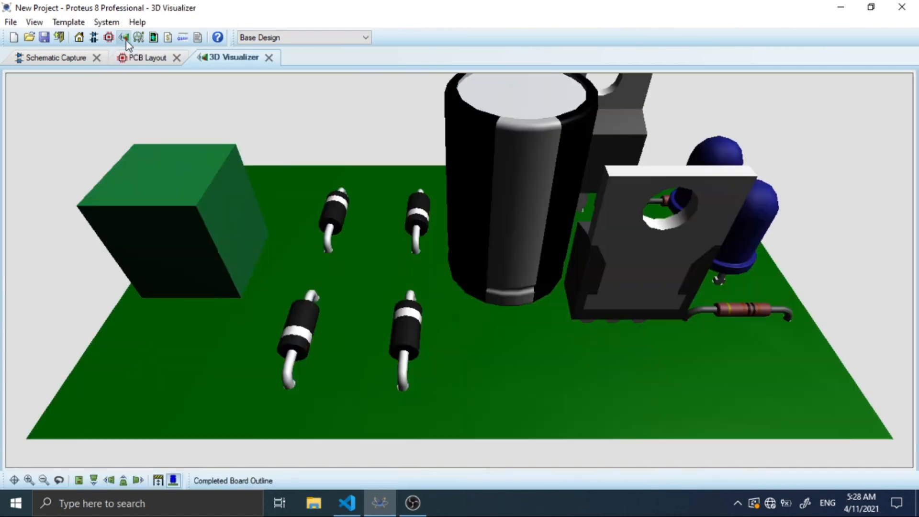
mouse_move(460, 270)
left_mouse_down()
mouse_move(472, 134)
mouse_move(539, 132)
mouse_move(522, 210)
mouse_move(536, 196)
mouse_move(460, 270)
left_mouse_up()
scroll(460, 270, "down", 8)
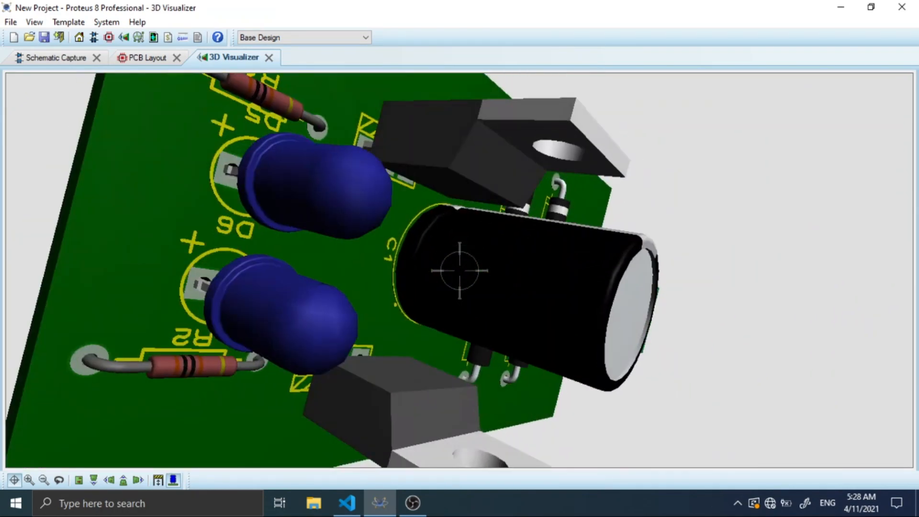
left_click_drag(460, 270, 486, 268)
right_click(460, 271)
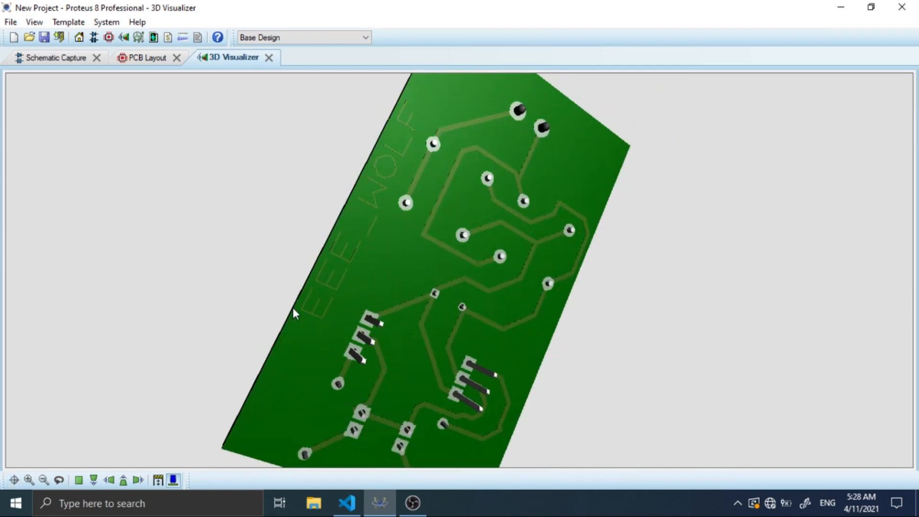
mouse_move(427, 174)
left_mouse_down()
mouse_move(433, 129)
mouse_move(425, 174)
left_mouse_up()
right_click(459, 270)
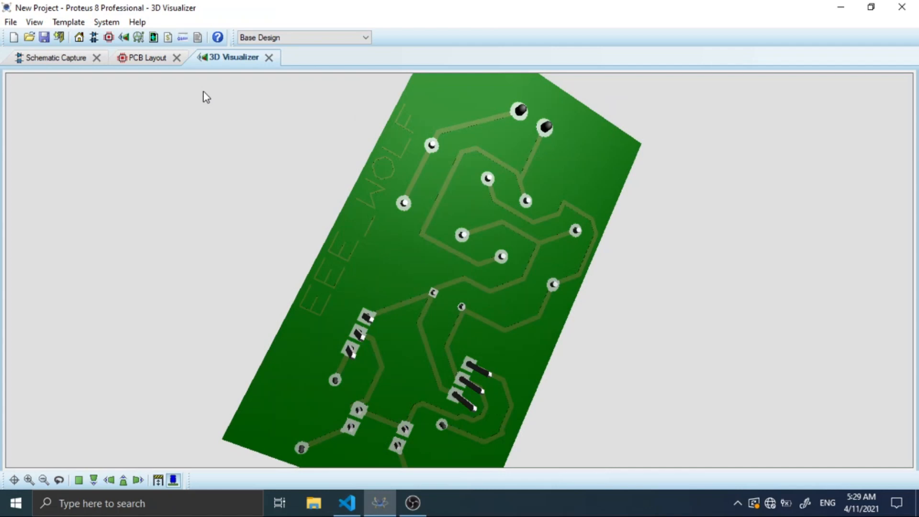
Open the print settings for the PCB layout and move the artwork to the page's upper-left corner.
left_click(153, 58)
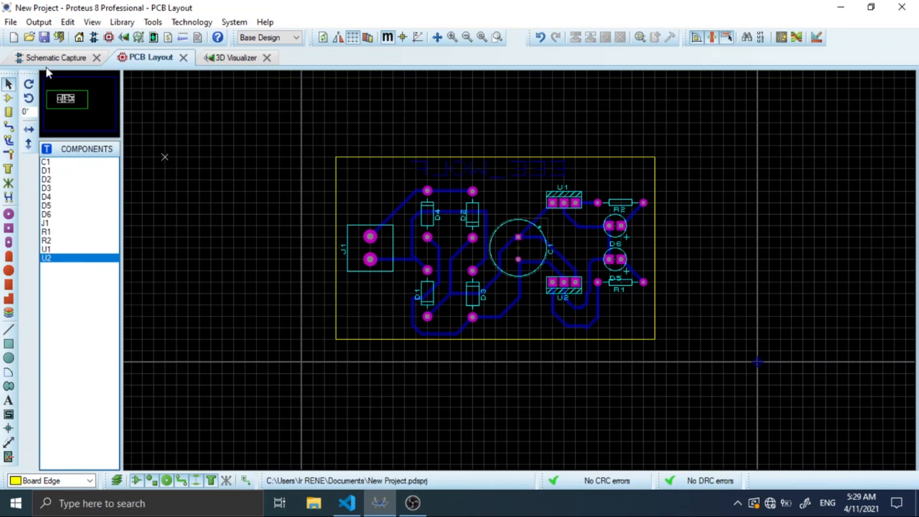
left_click(33, 22)
left_click(56, 37)
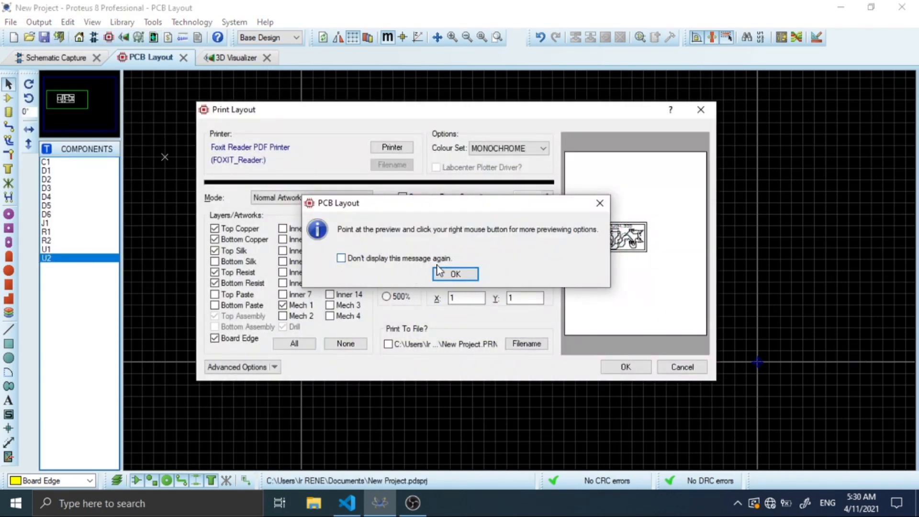
left_click(464, 275)
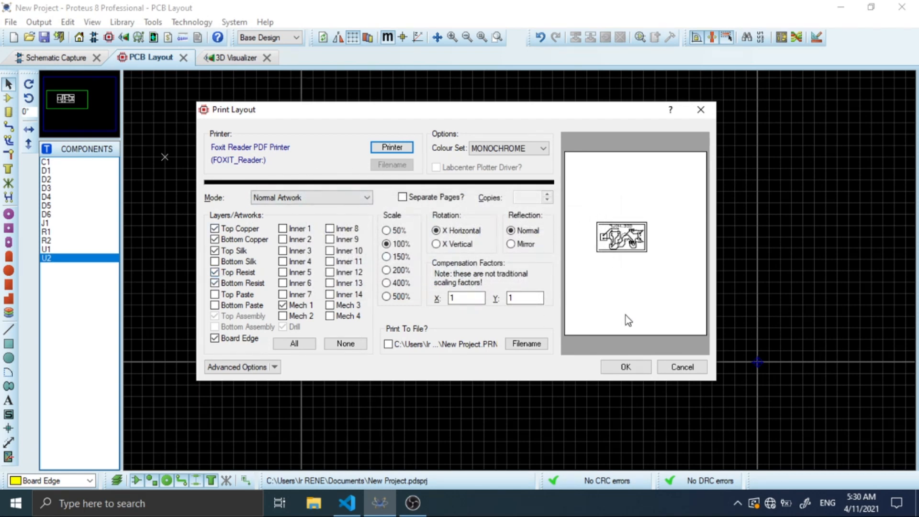
left_click_drag(607, 238, 583, 175)
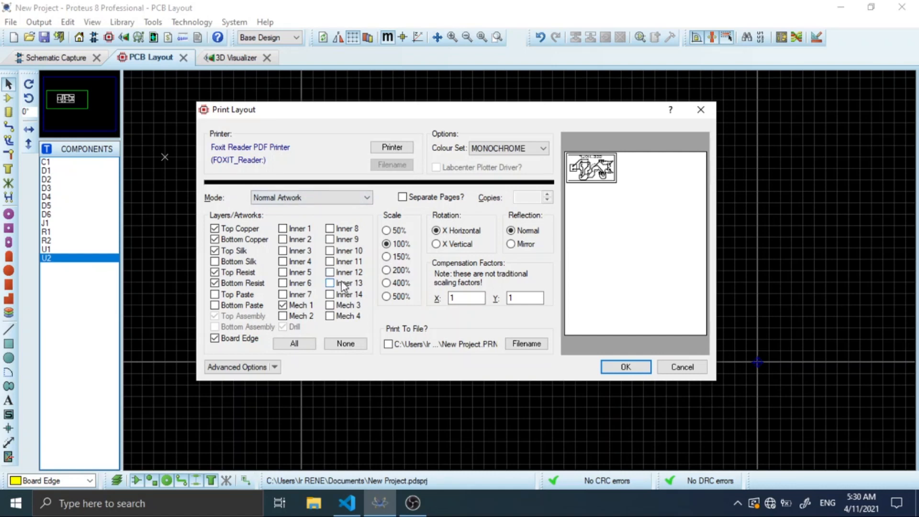
Compare the artwork's size on the page at print scales of 50%, 100%, 150%, 200%, 400% and 500%.
left_click(386, 257)
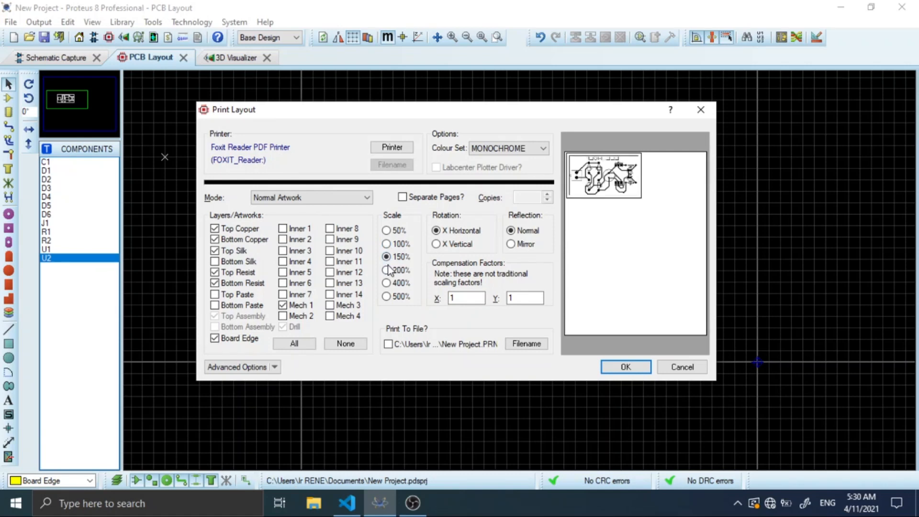
left_click(386, 271)
left_click(386, 283)
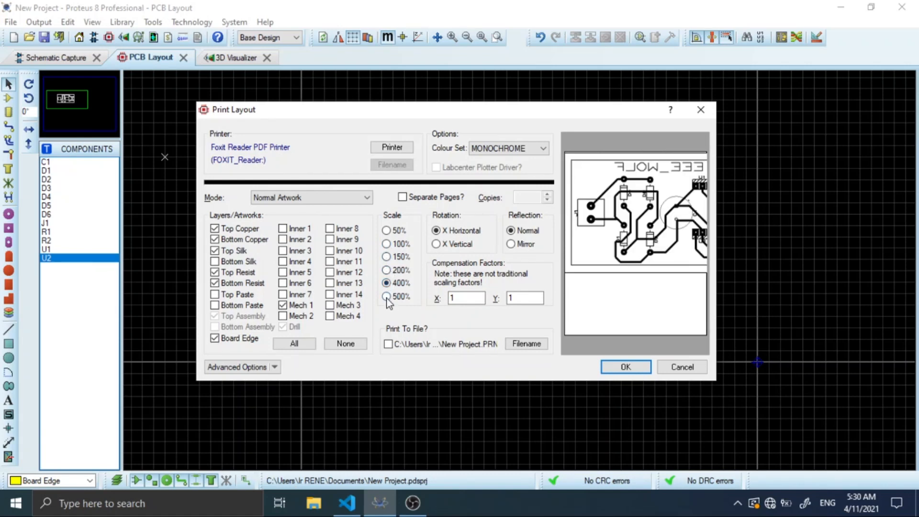
left_click(386, 297)
left_click(386, 282)
left_click(387, 270)
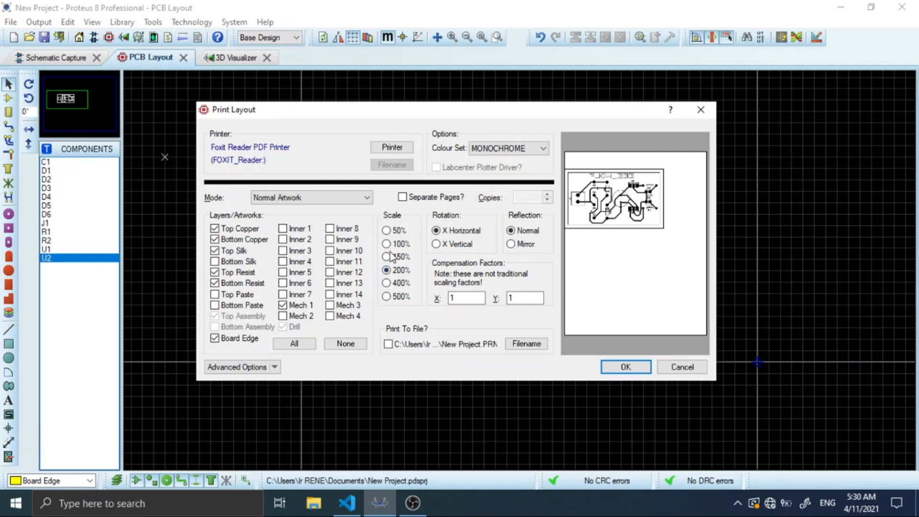
left_click(387, 257)
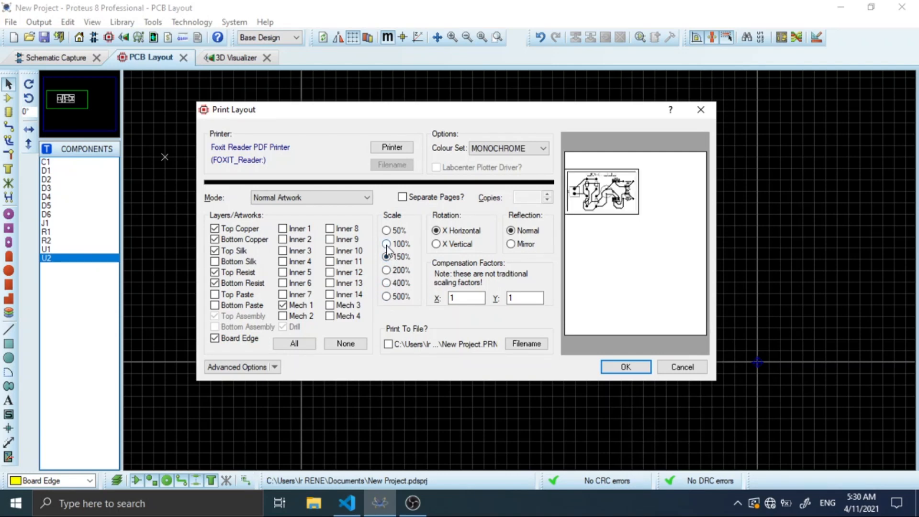
left_click(387, 245)
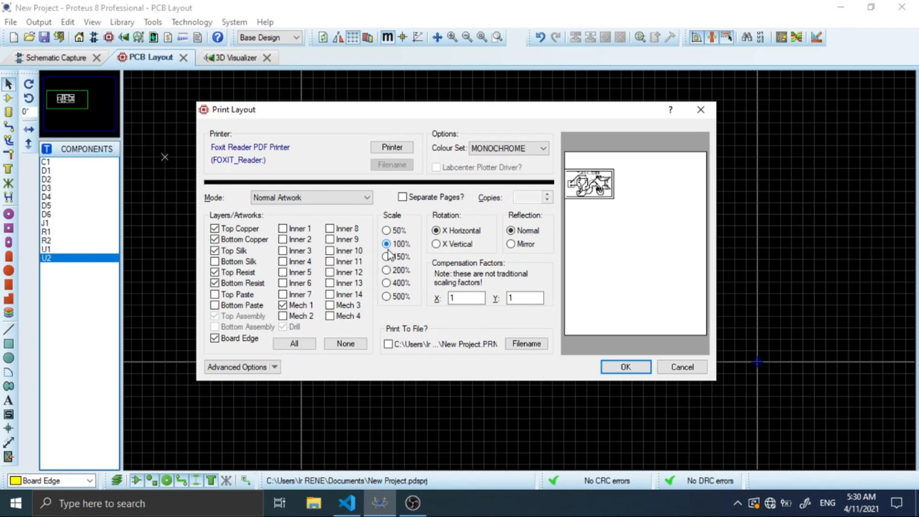
left_click(387, 257)
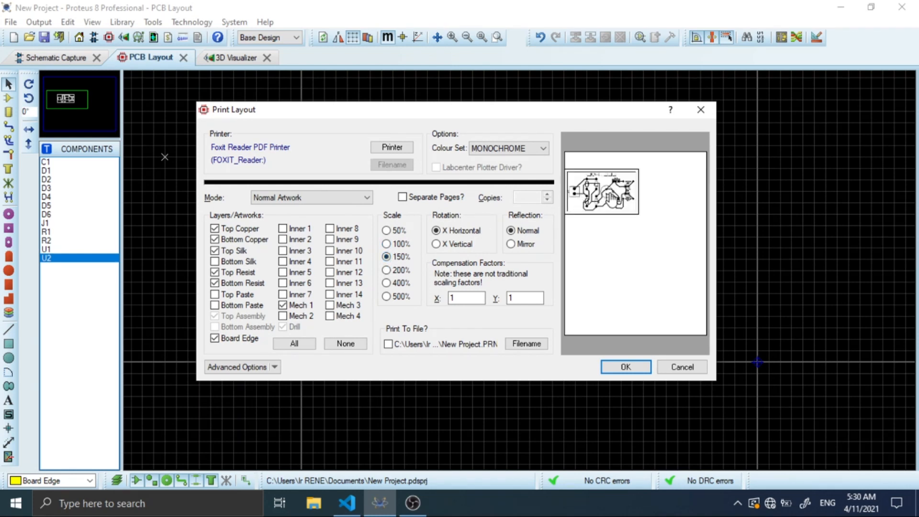
left_click(387, 270)
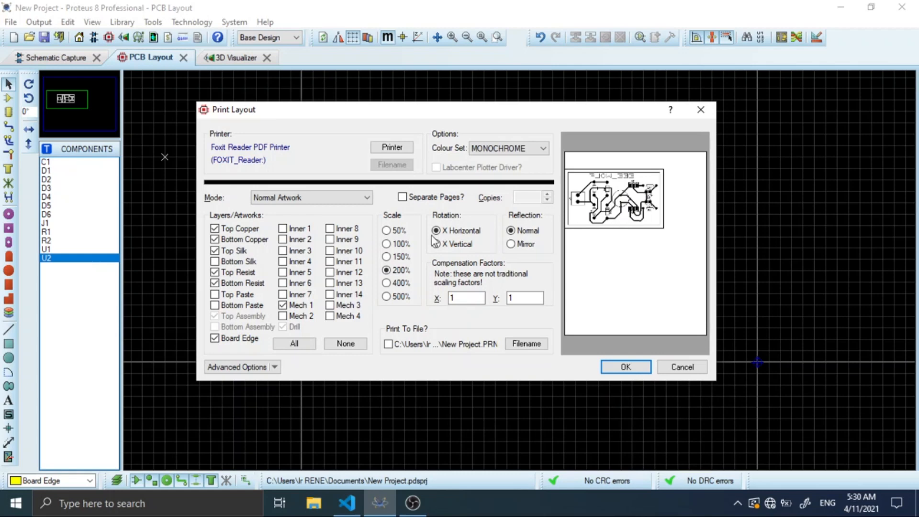
left_click(387, 231)
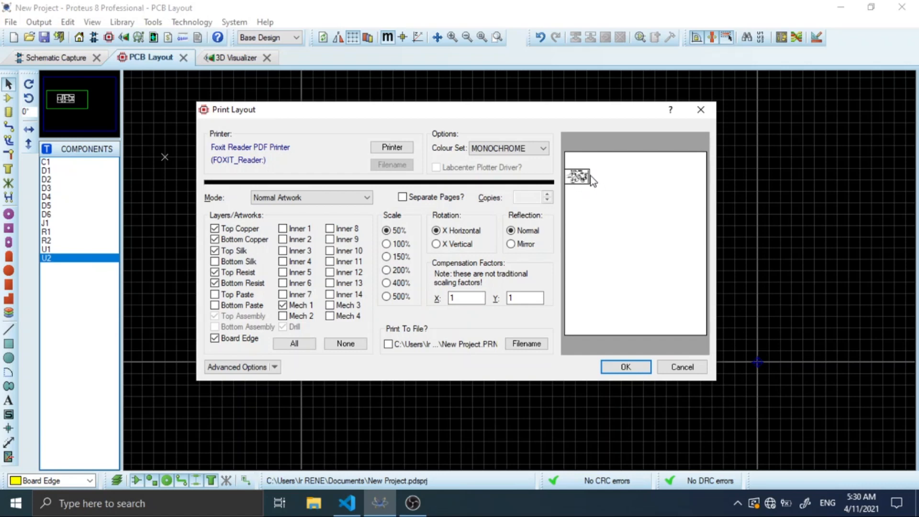
Set the print scale to 100%, realign the artwork with the page's upper-left corner, and close the print settings.
left_click(387, 244)
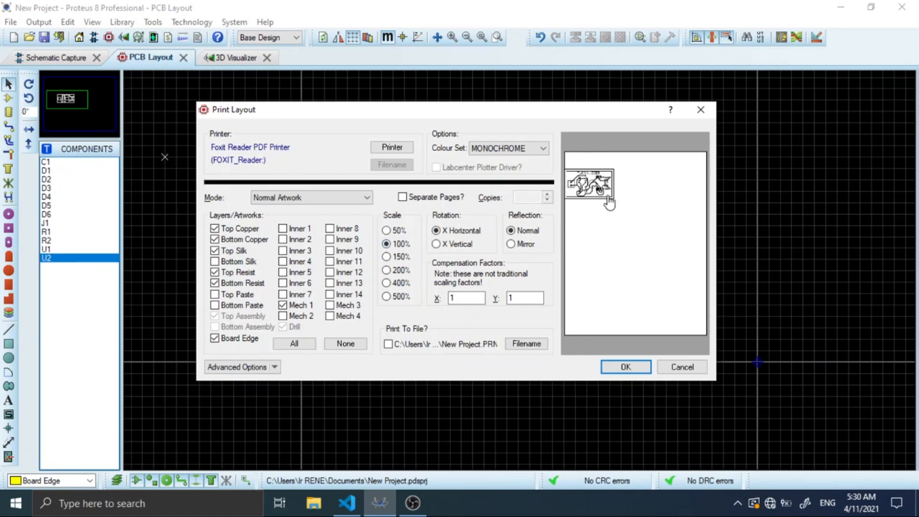
left_click_drag(604, 198, 604, 180)
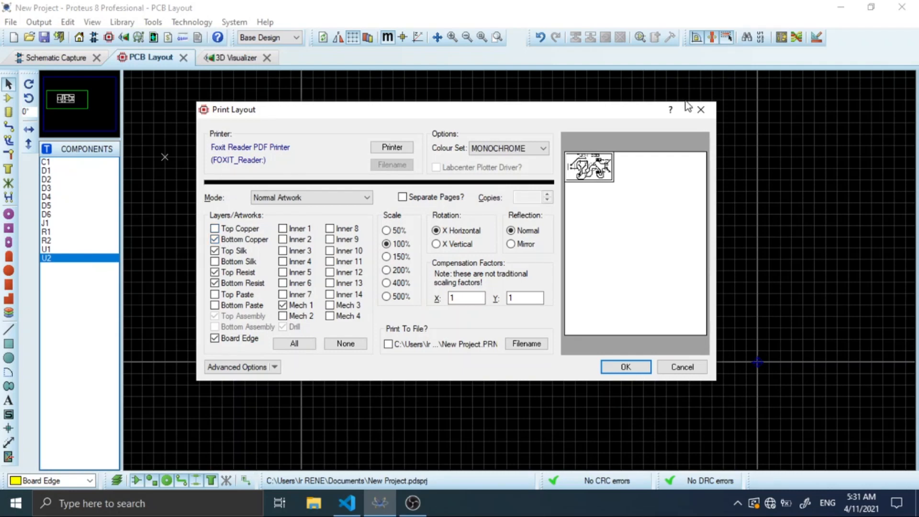
left_click(700, 109)
Examine the 3D board again, turning it between the component side and the bottom copper tracks.
left_click(215, 60)
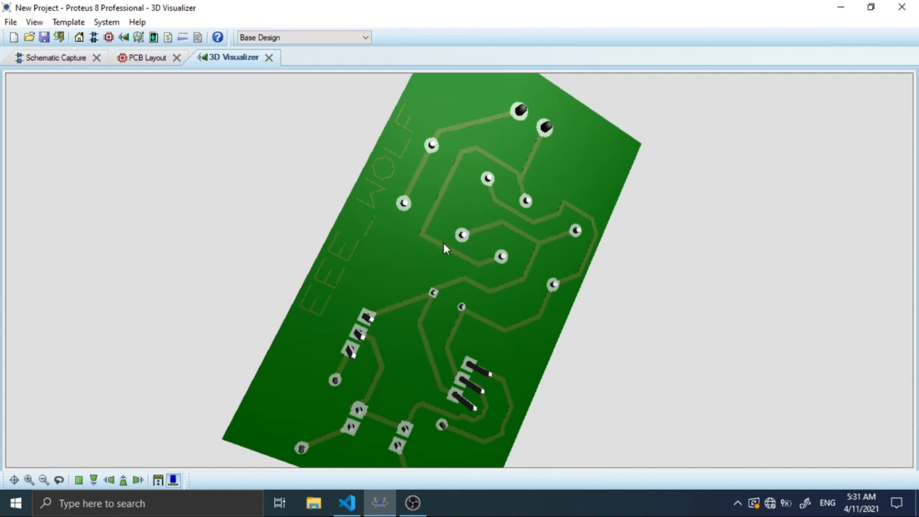
left_click_drag(429, 219, 594, 229)
right_click(478, 206)
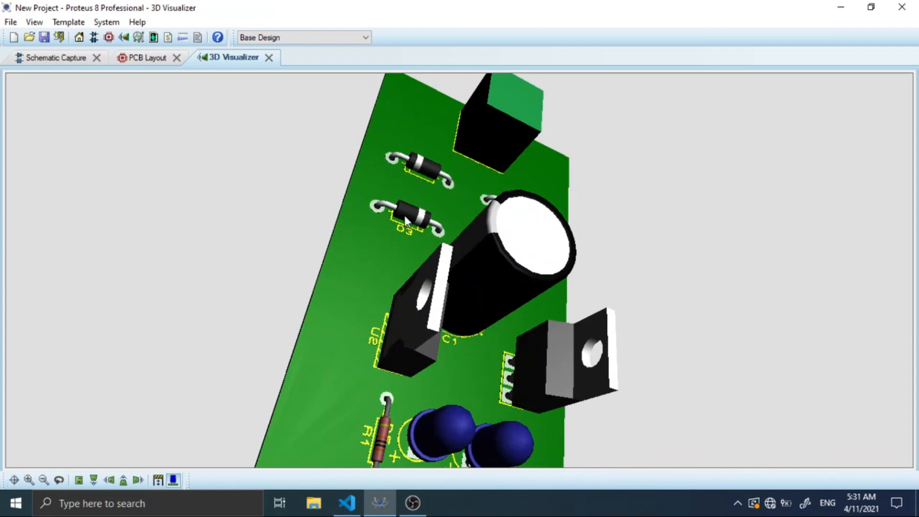
left_click_drag(341, 216, 416, 251)
right_click(416, 251)
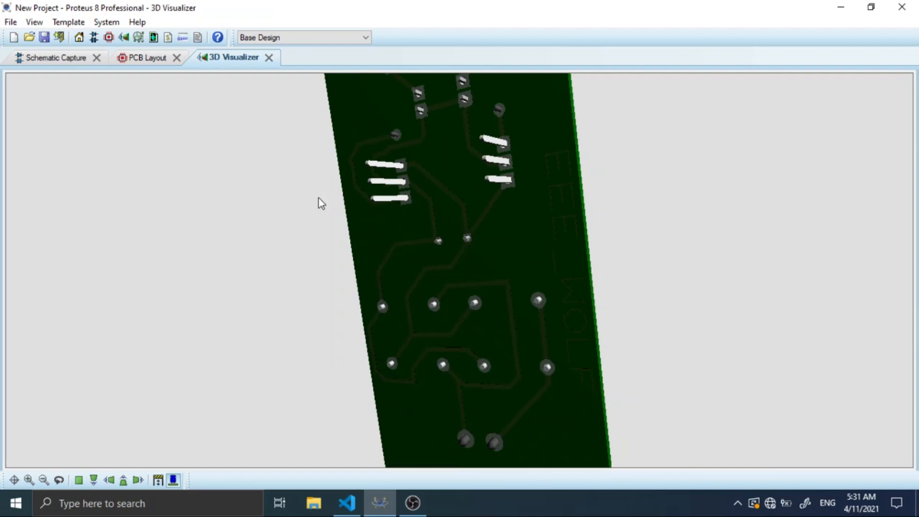
Preview the print layout with the Top Copper and Top Silk layers excluded, and close it without printing.
left_click(135, 57)
left_click(38, 22)
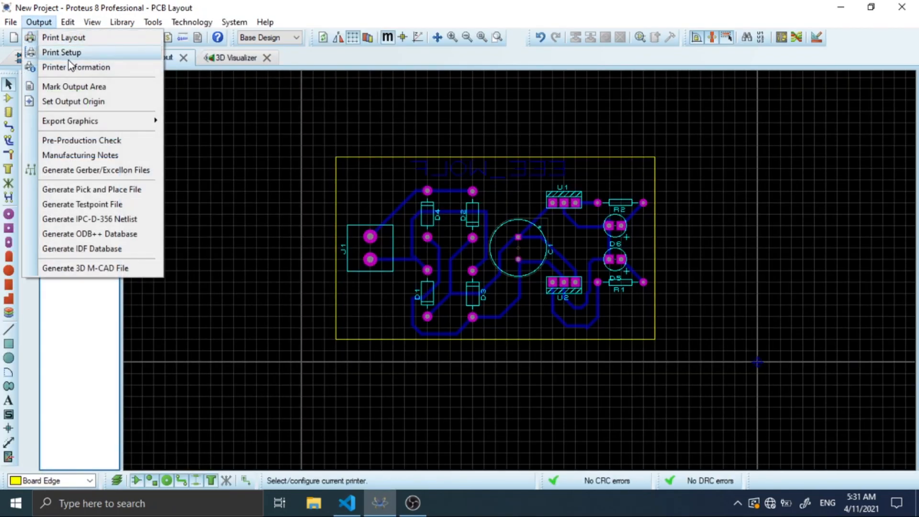
left_click(62, 37)
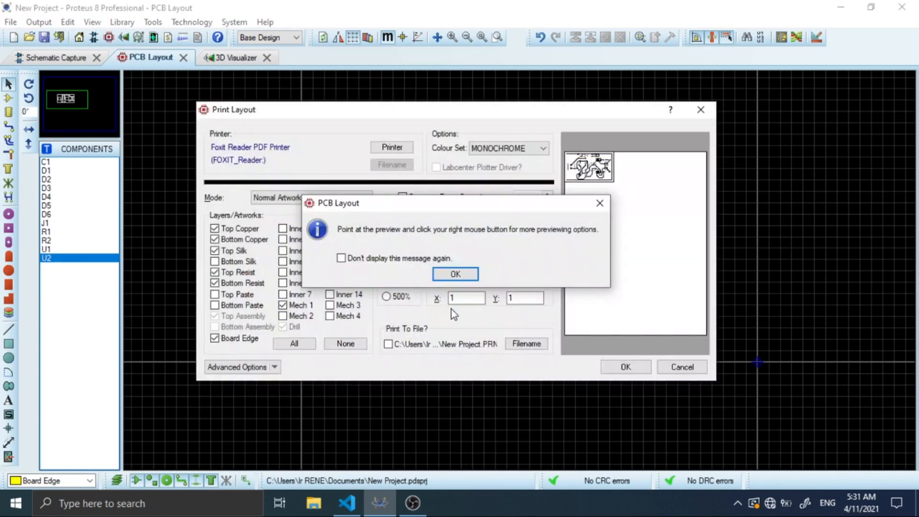
left_click(466, 274)
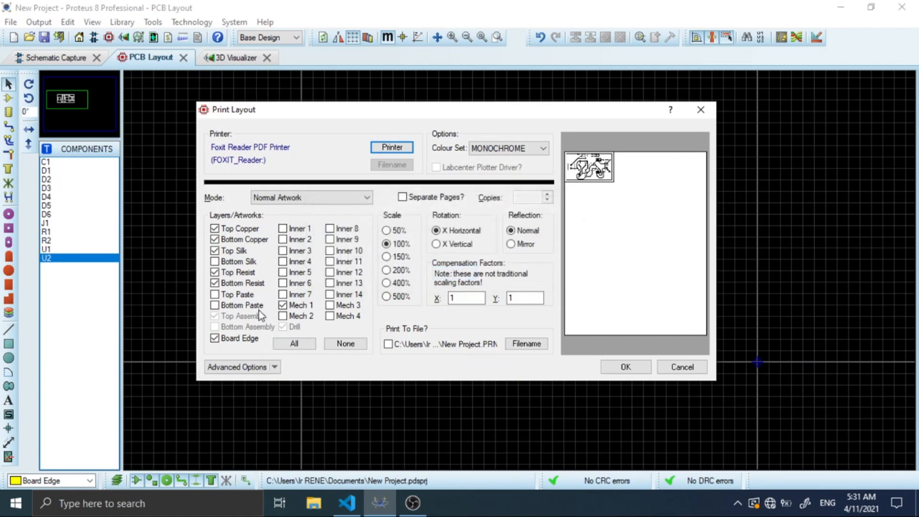
left_click(221, 230)
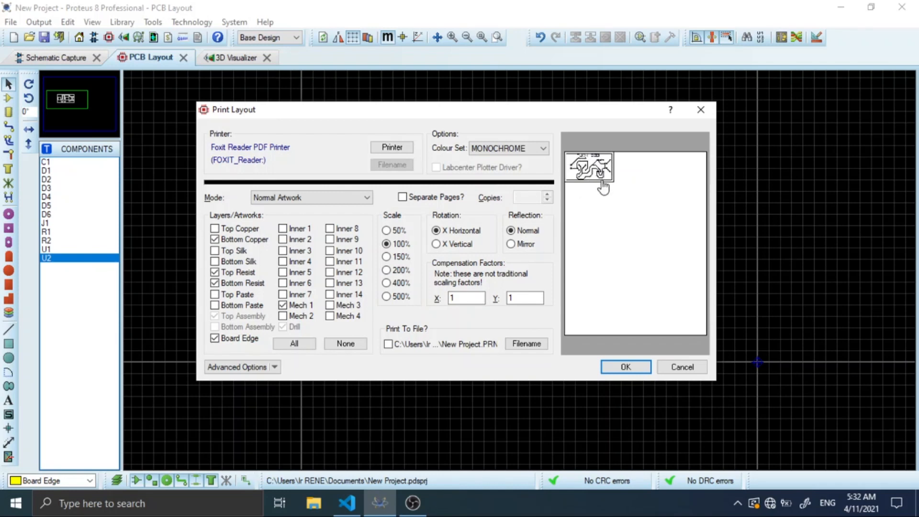
left_click(218, 252)
left_click(707, 114)
Hide the components in the 3D view and examine the bare board's silkscreen outlines and pads.
left_click(211, 58)
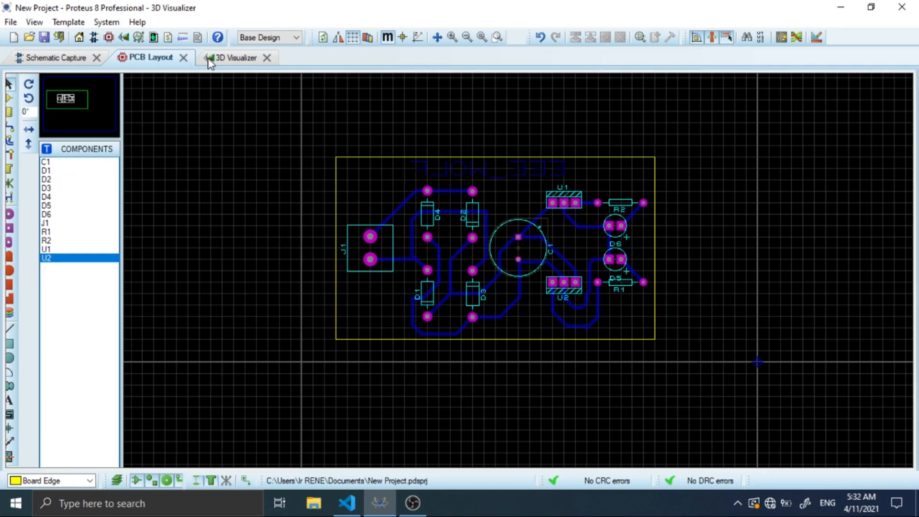
middle_click(407, 113)
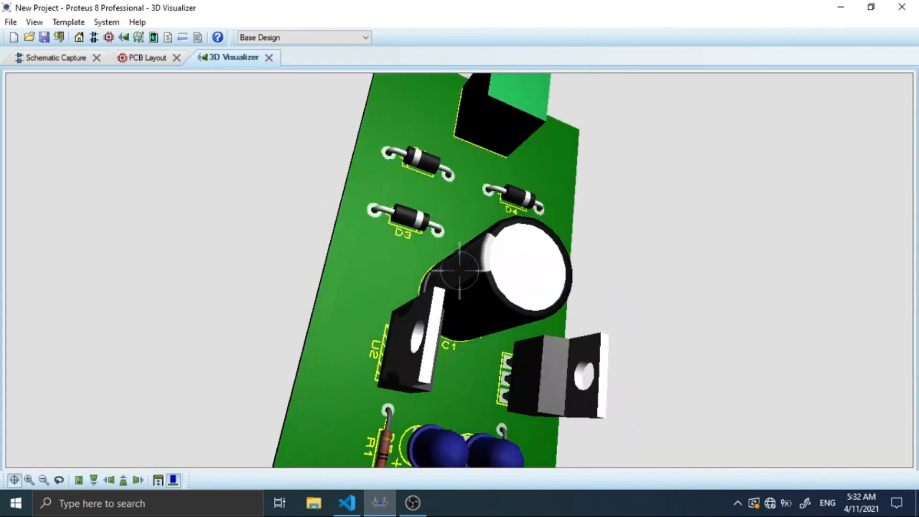
middle_click(461, 275)
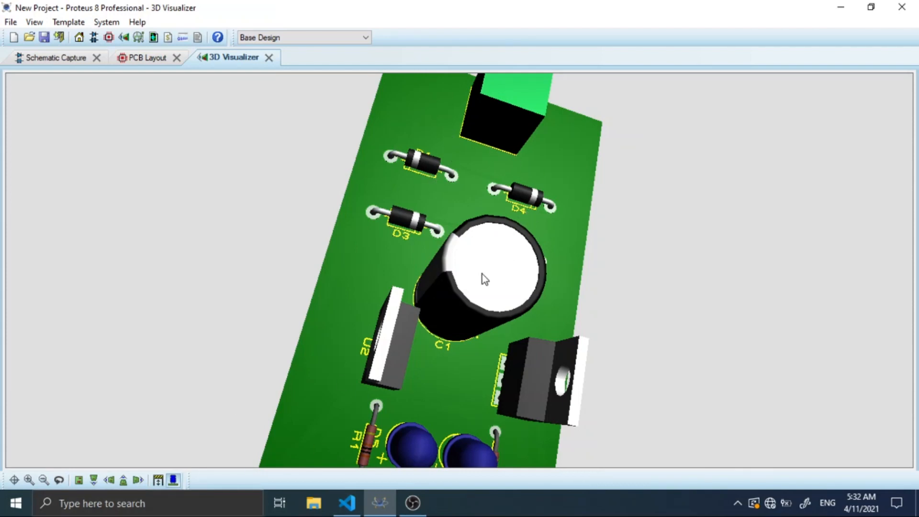
left_click(172, 479)
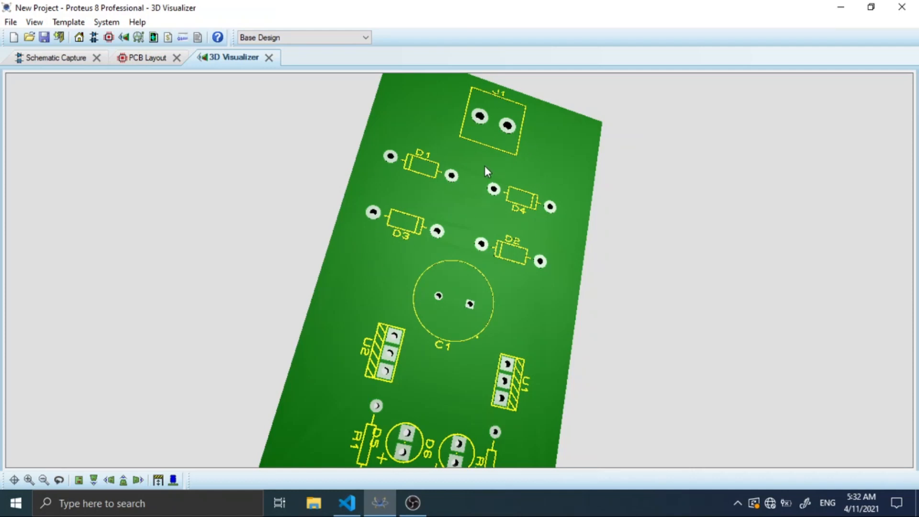
mouse_move(473, 190)
left_mouse_down()
mouse_move(622, 194)
mouse_move(478, 191)
left_mouse_up()
right_click(459, 270)
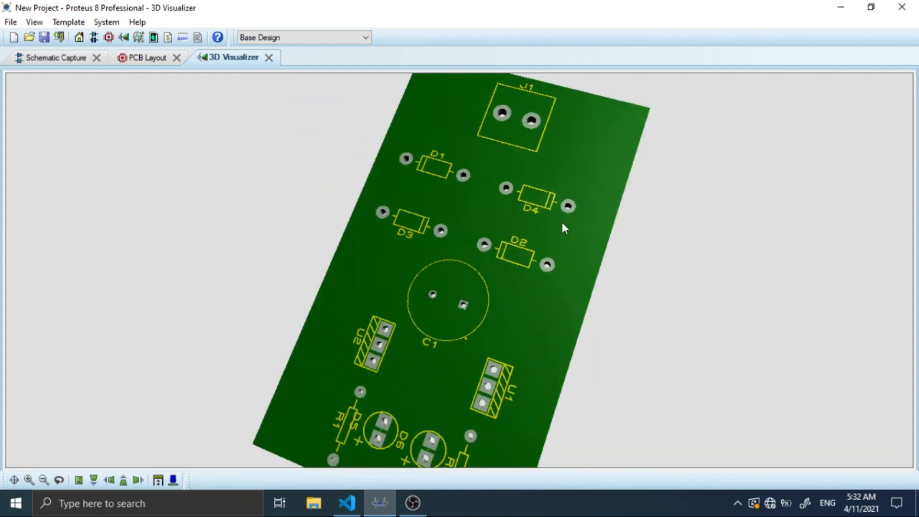
Return to the PCB layout and print it to PDF with the Top Copper and Top Silk layers excluded.
left_click(141, 57)
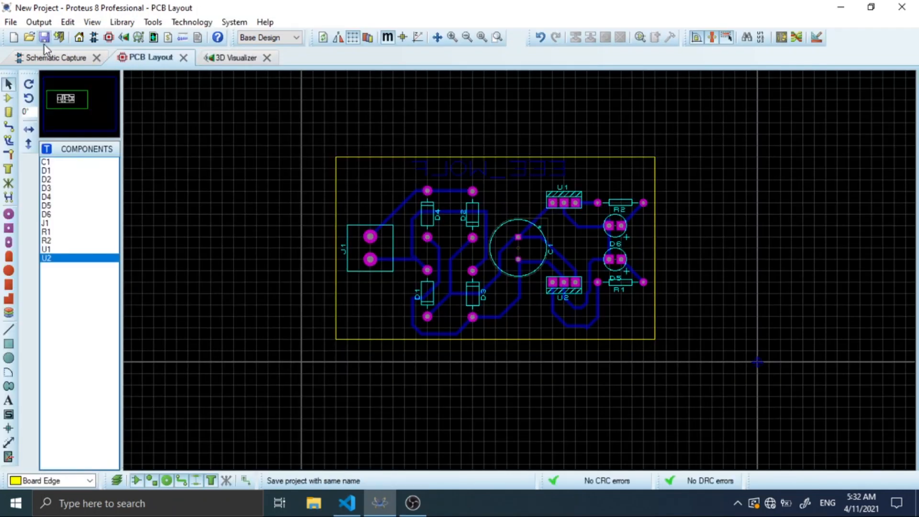
left_click(38, 22)
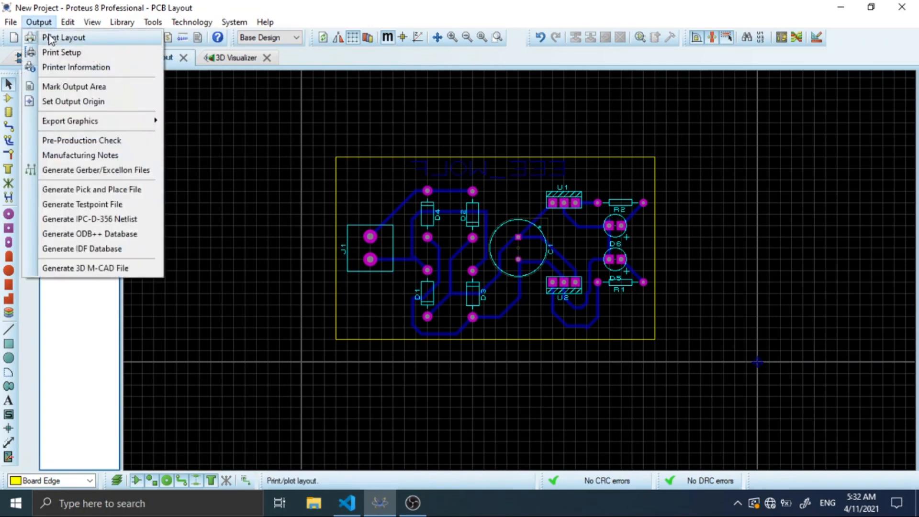
left_click(49, 38)
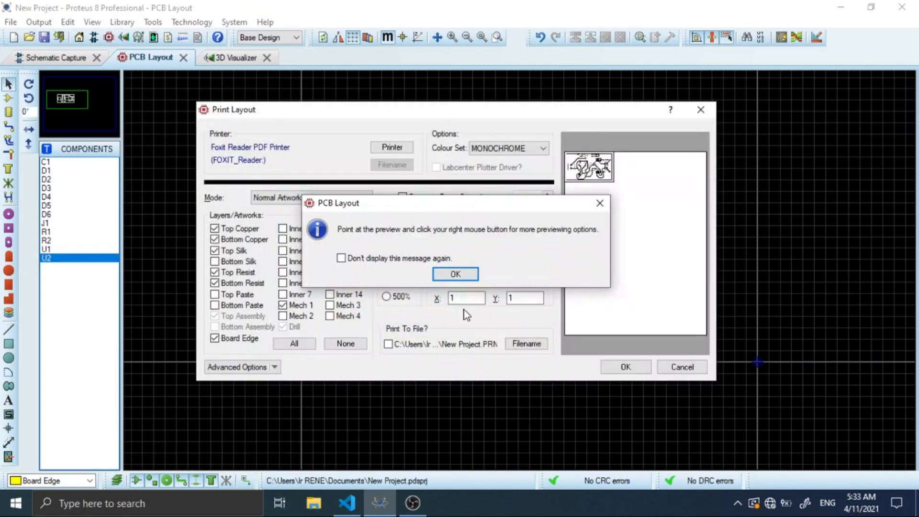
left_click(455, 274)
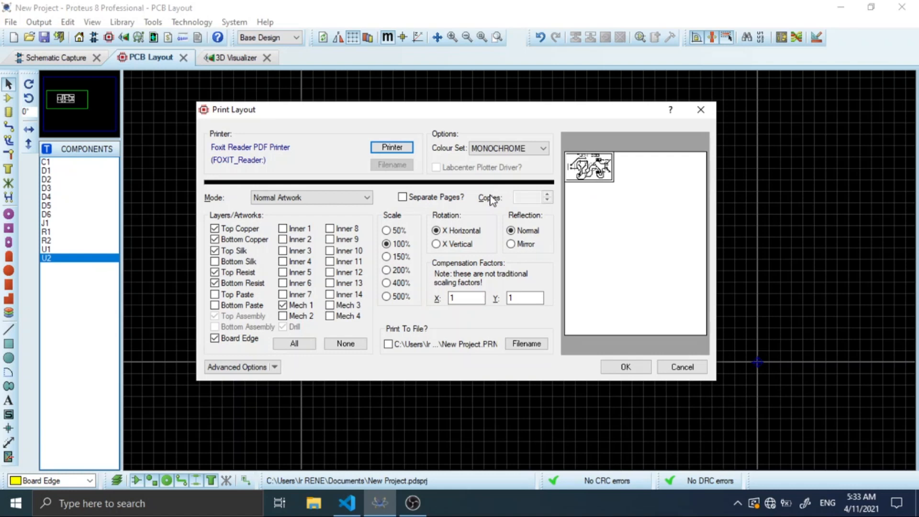
left_click(216, 229)
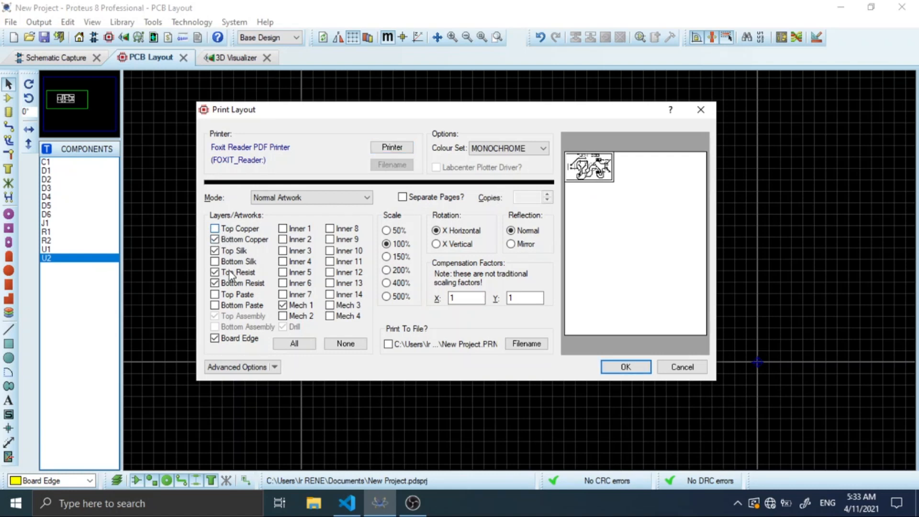
left_click(214, 252)
left_click(626, 368)
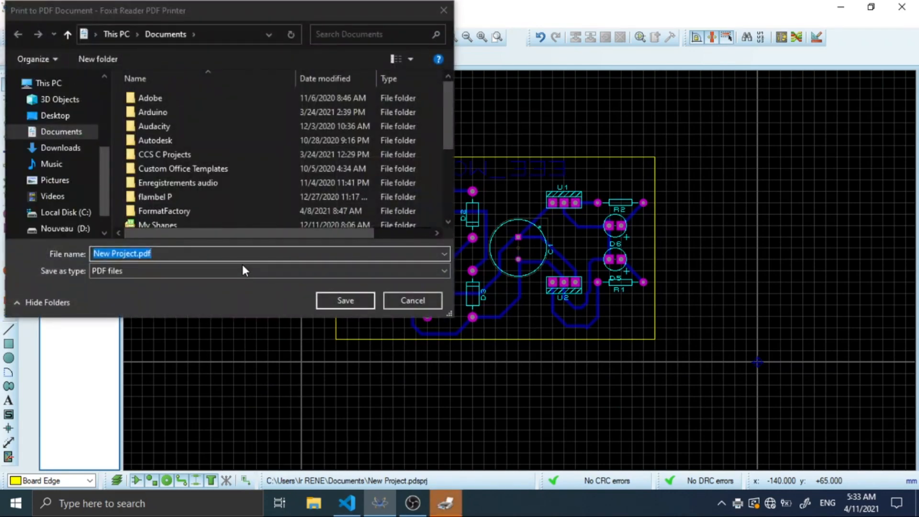
Save the printout to the Desktop as "pcb" and inspect the resulting copper artwork in an enlarged PDF window.
left_click(49, 119)
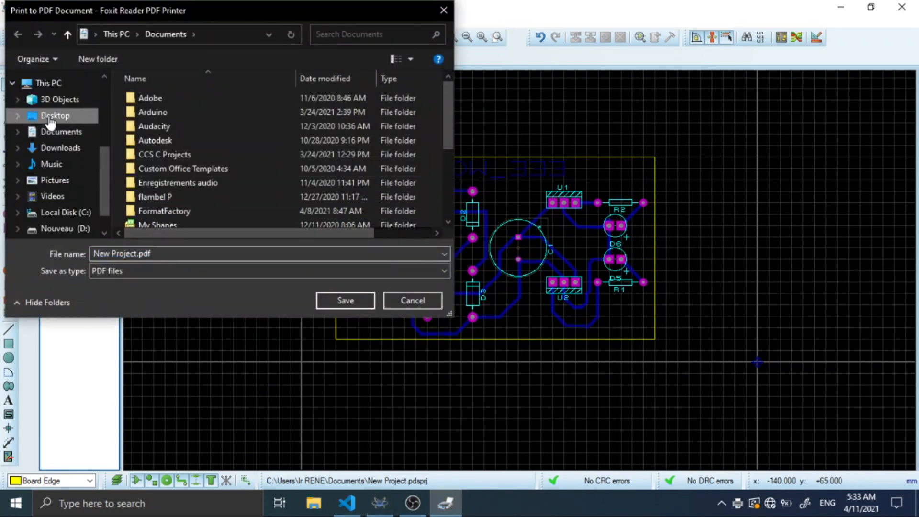
left_click(169, 258)
type("pcb c")
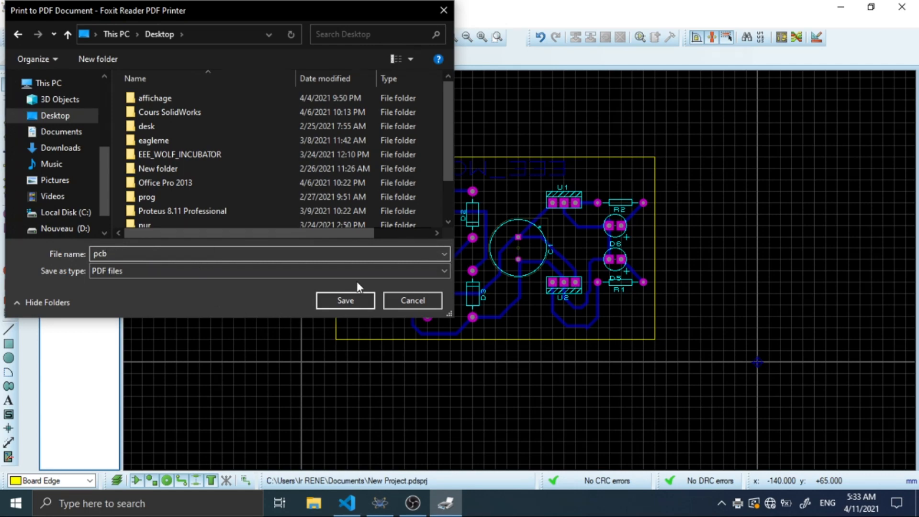
left_click(358, 301)
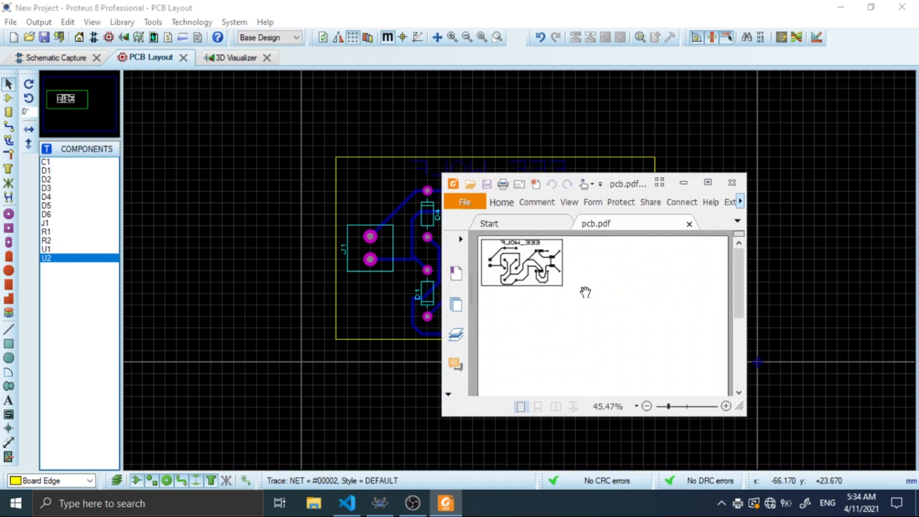
left_click(707, 182)
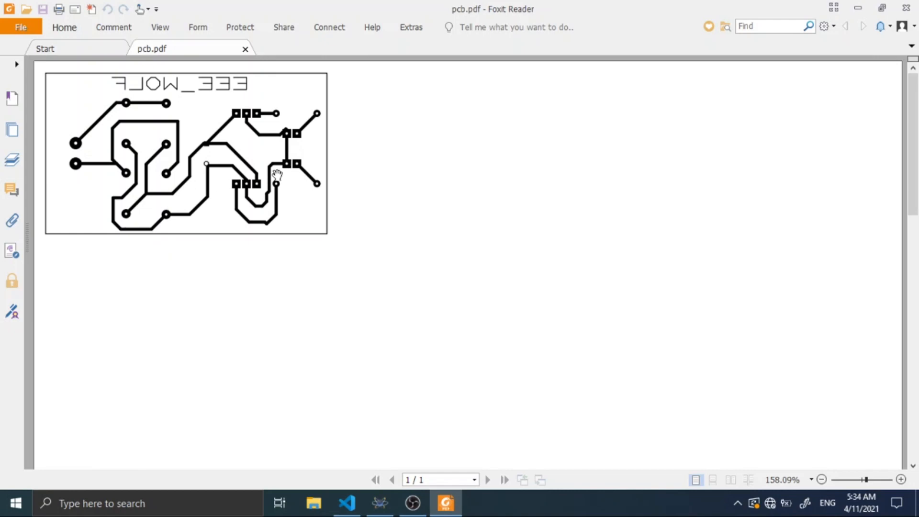
left_click(857, 7)
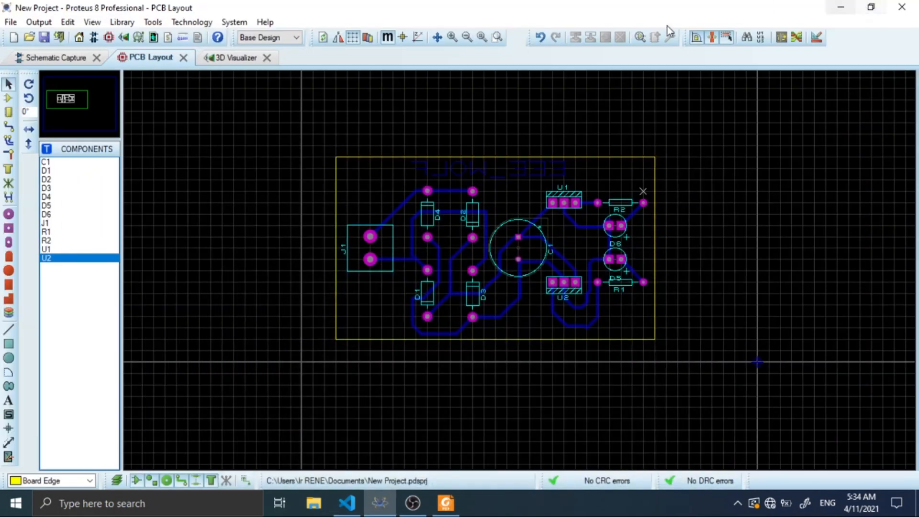
Print the layout to PDF keeping Top Silk, with the Top and Bottom Copper, Top and Bottom Resist, and Board Edge layers excluded.
left_click(39, 22)
left_click(50, 38)
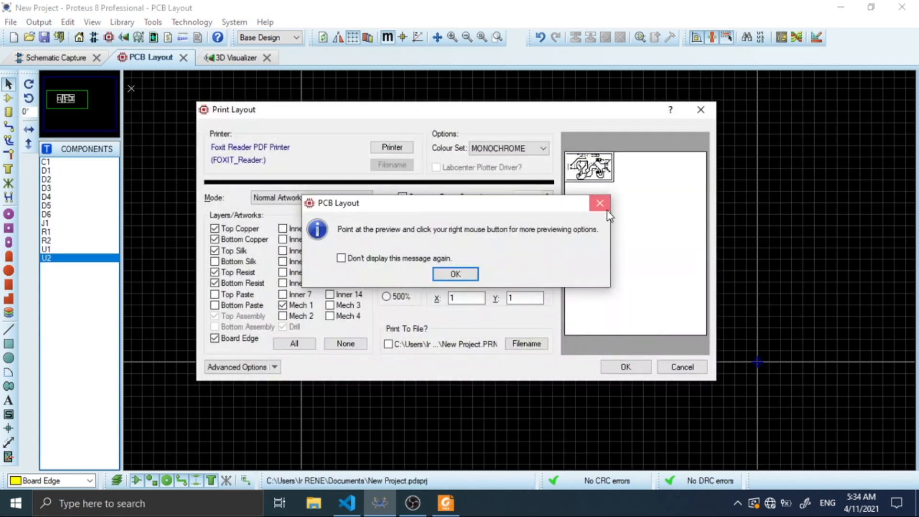
left_click(601, 207)
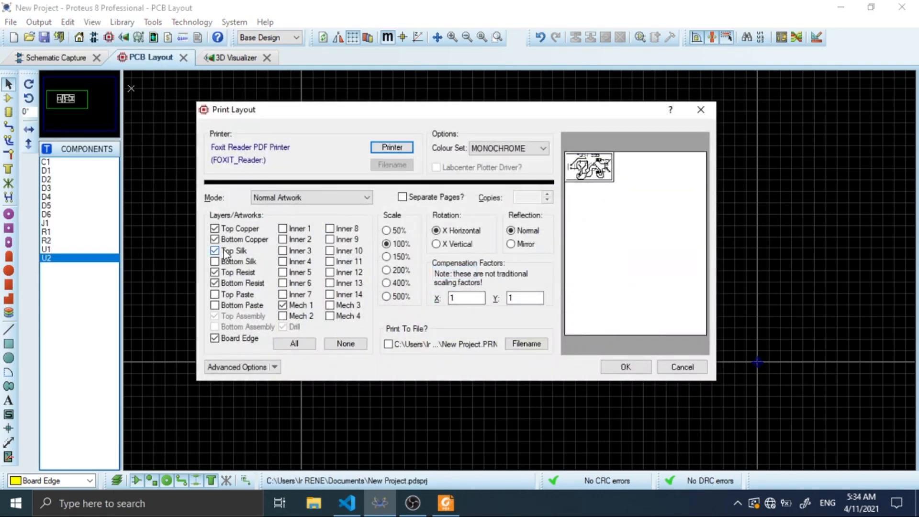
left_click(224, 236)
left_click(221, 230)
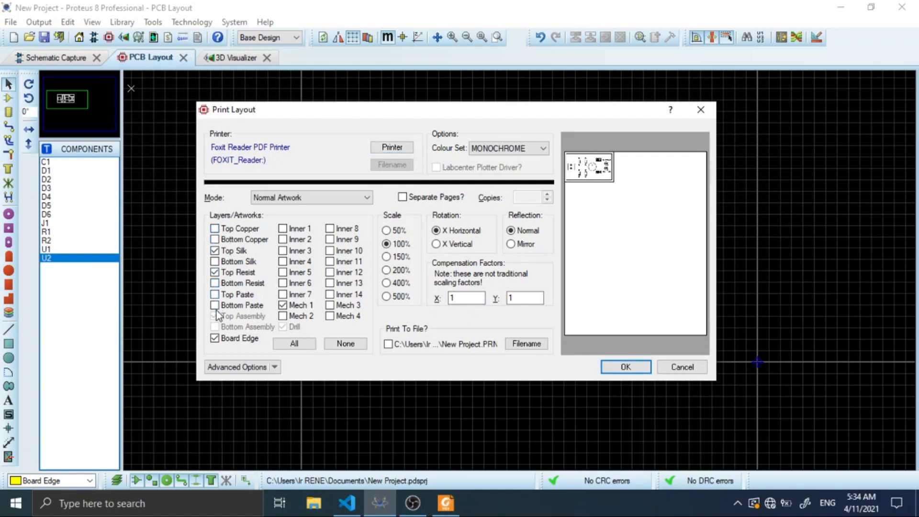
left_click(215, 338)
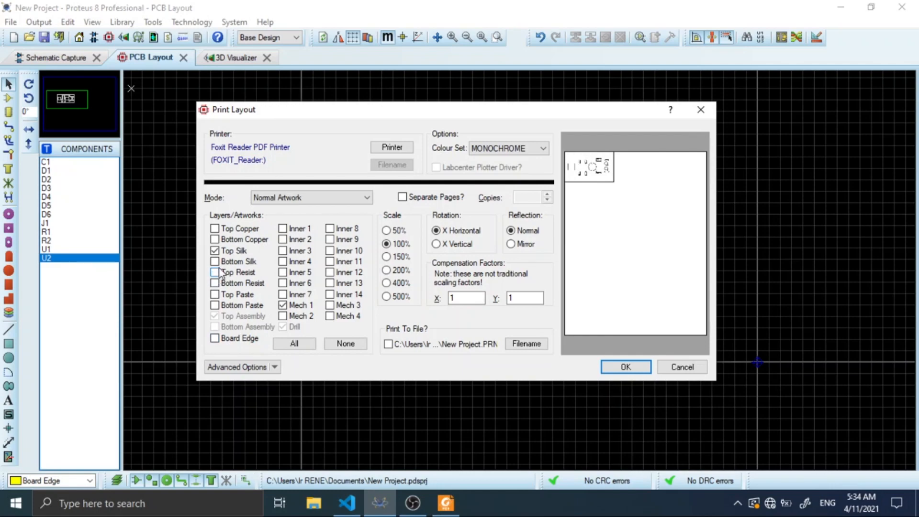
left_click(626, 367)
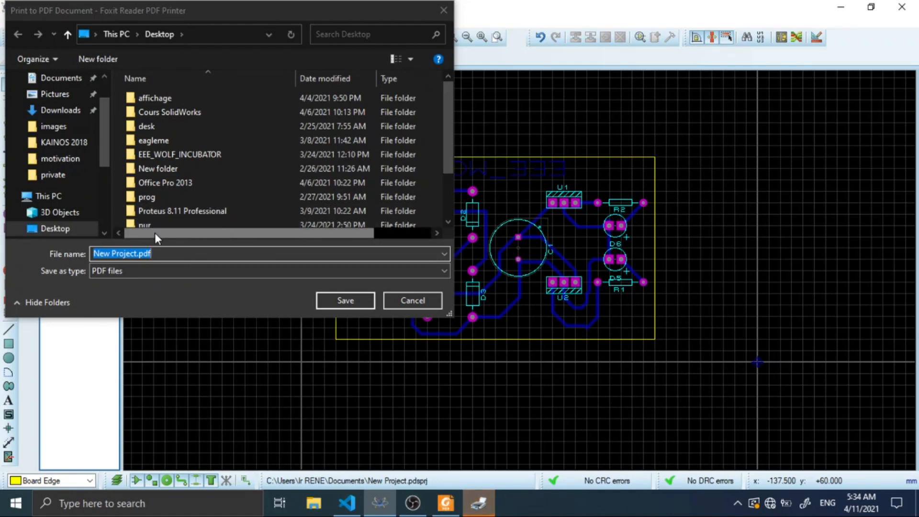
Save the silkscreen printout to the Desktop as "top silk" and check it against pcb.pdf before returning to the Proteus layout.
left_click(176, 254)
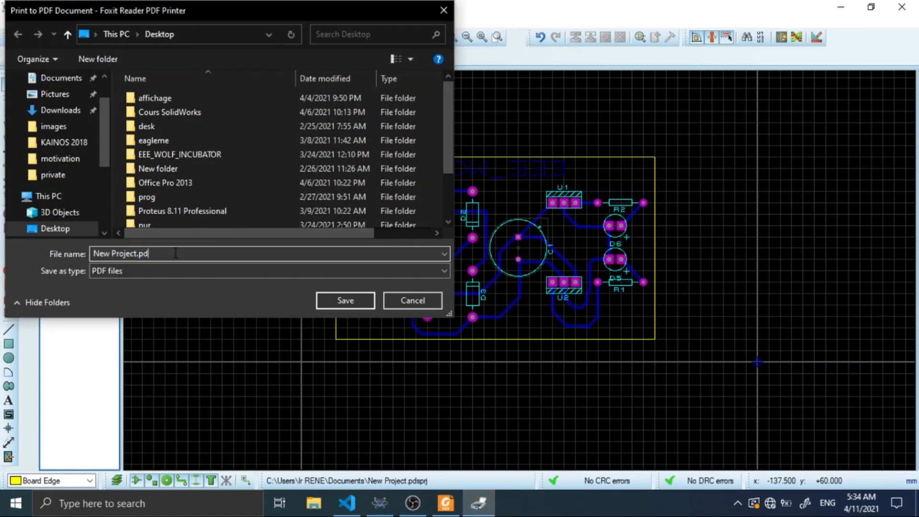
key("BackSpace")
key("BackSpace")
key("BackSpace")
key("BackSpace")
key("BackSpace")
key("BackSpace")
key("BackSpace")
key("BackSpace")
key("BackSpace")
key("BackSpace")
key("BackSpace")
key("BackSpace")
key("BackSpace")
key("BackSpace")
type("t")
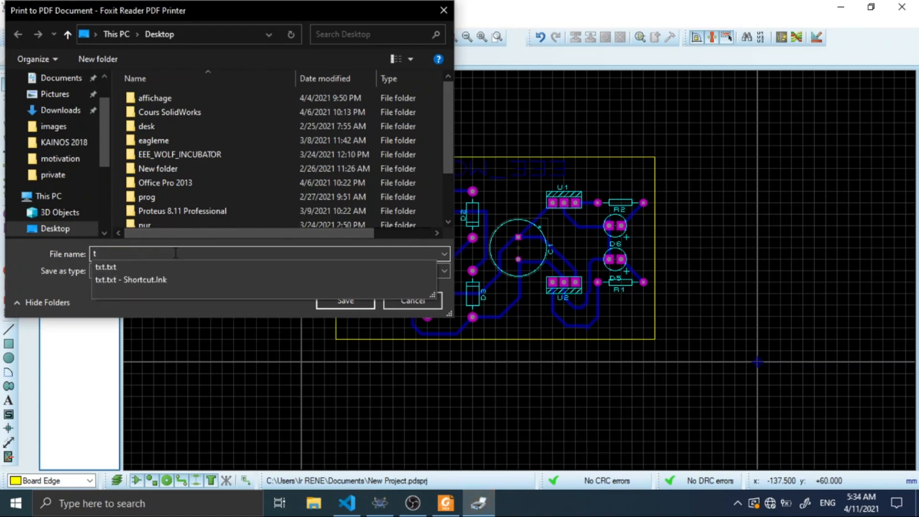
type("op silk")
key("Return")
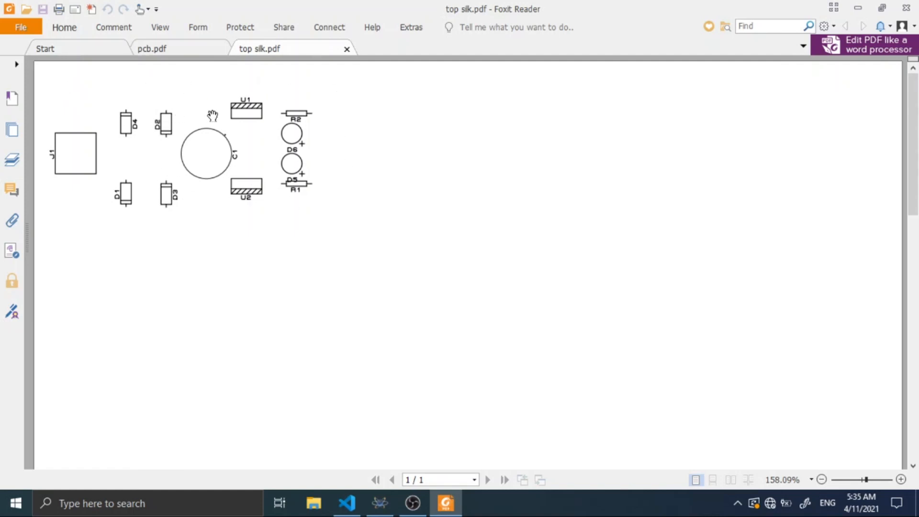
left_click(143, 50)
key("alt+Tab")
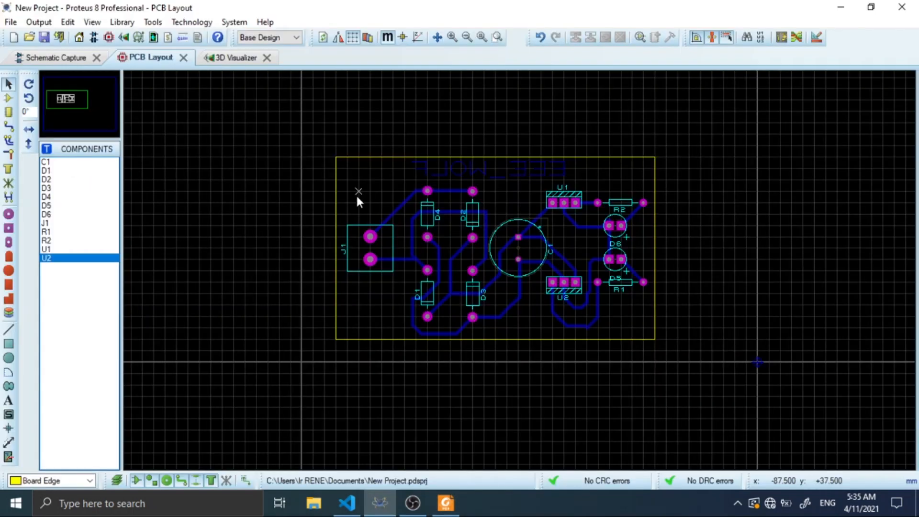